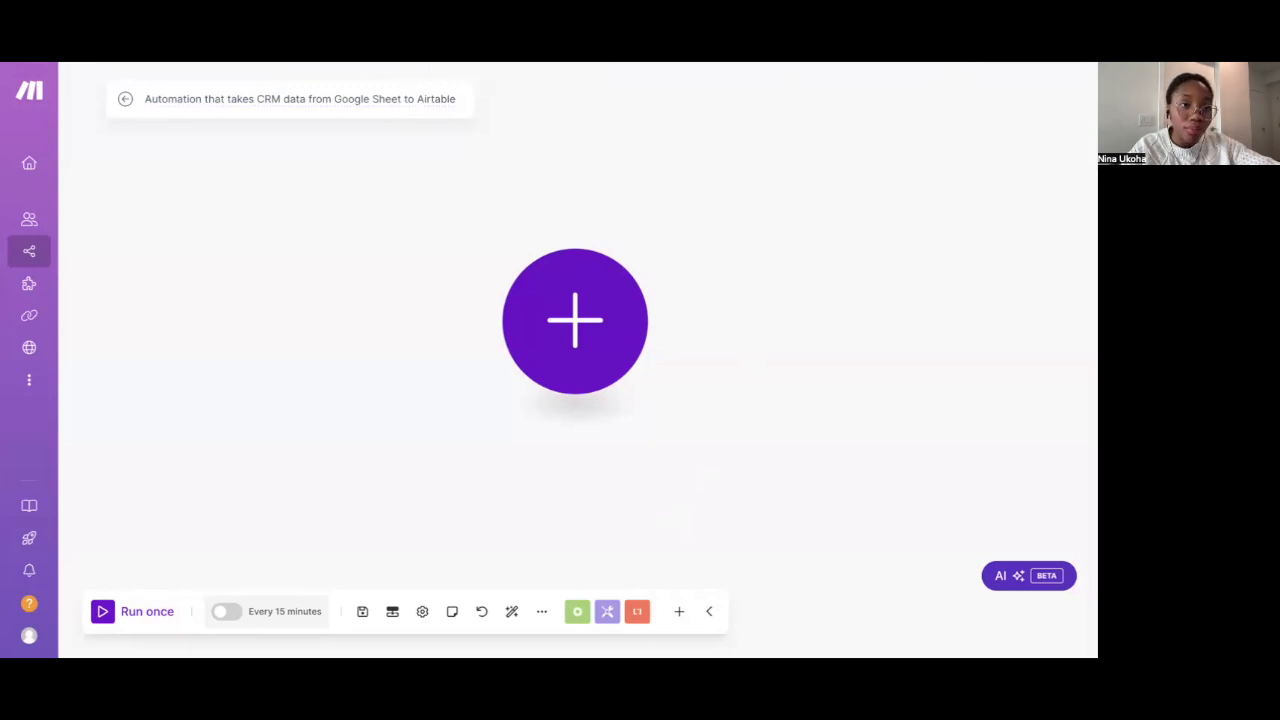
Switch to the Airtable tab showing the Automation base's automations page
{"action": "left_click", "coordinate": [148, 62]}
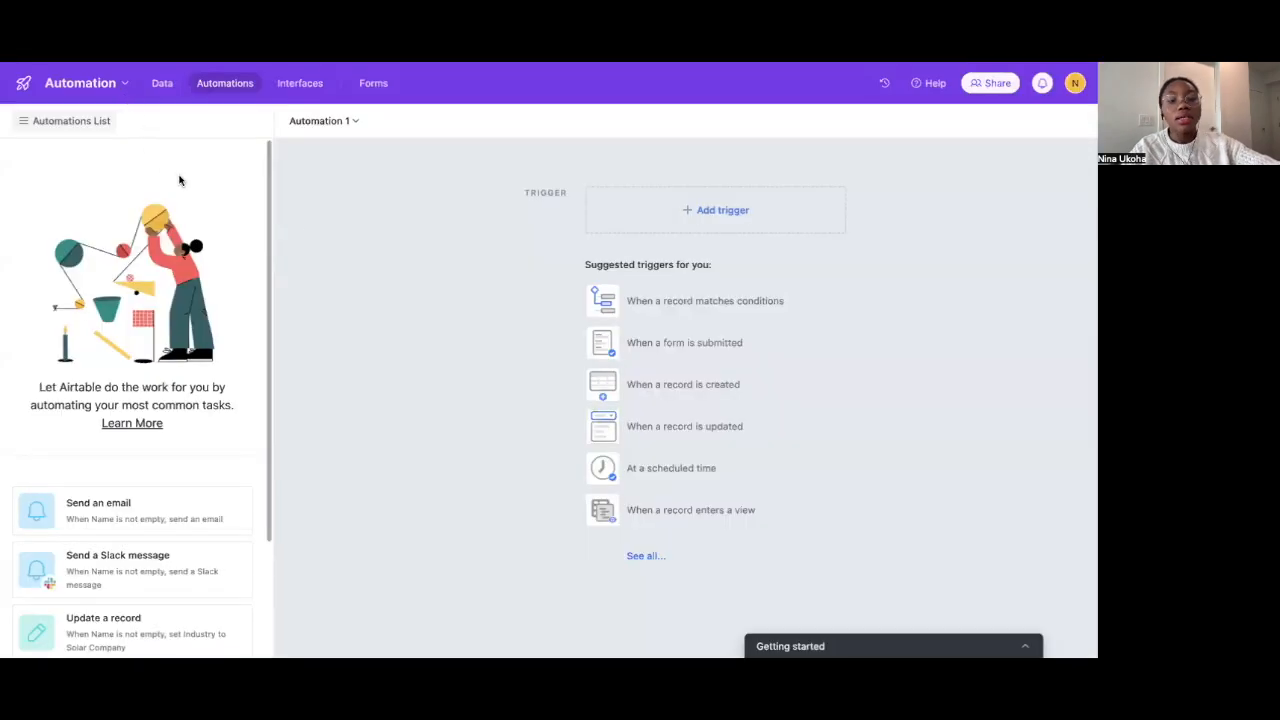
Open the empty Leads grid, hide the Getting started panel, and scan its name, company, email and industry columns
{"action": "left_click", "coordinate": [162, 84]}
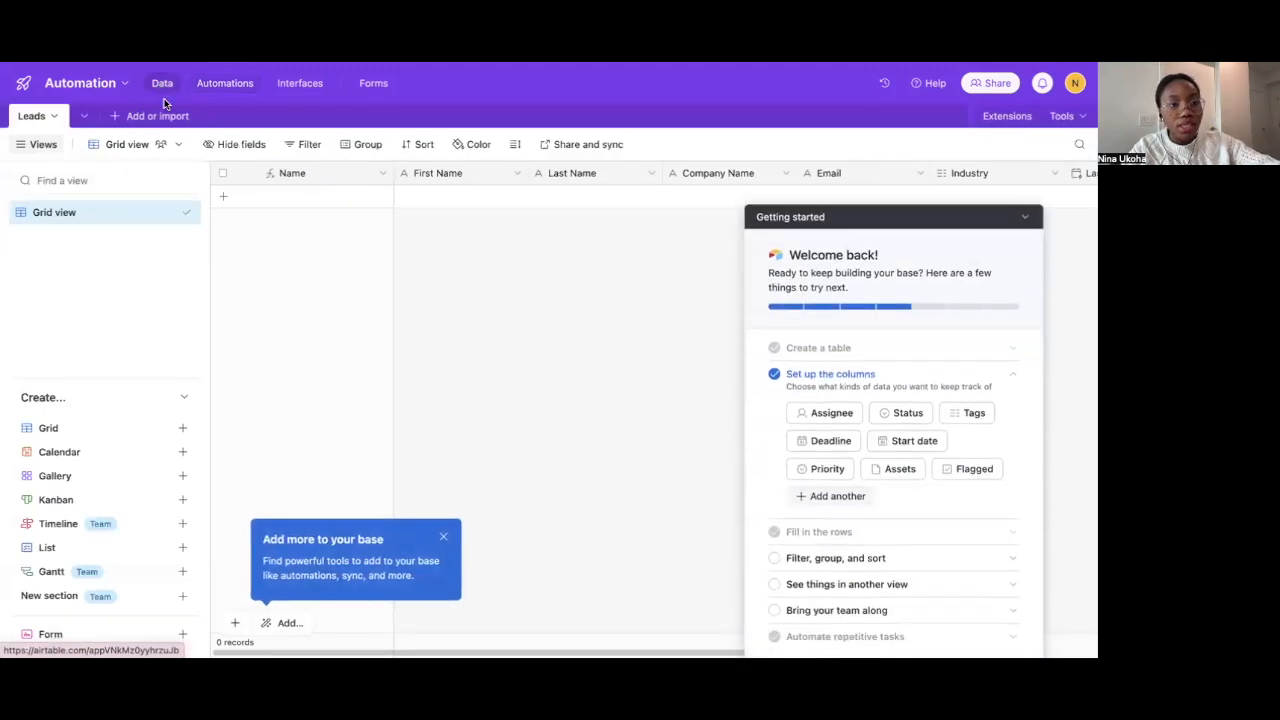
{"action": "left_click", "coordinate": [1024, 203]}
{"action": "scroll", "coordinate": [695, 180], "scroll_direction": "right", "scroll_amount": 3}
{"action": "scroll", "coordinate": [695, 180], "scroll_direction": "left", "scroll_amount": 3}
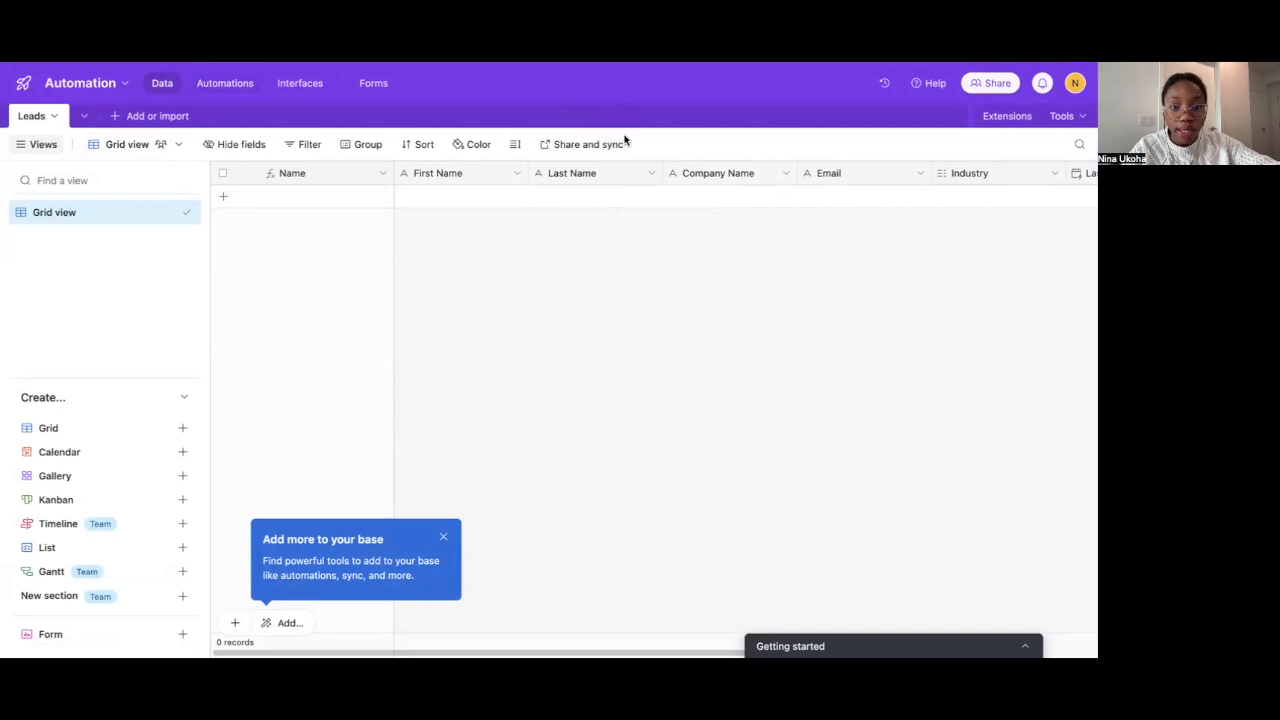
{"action": "scroll", "coordinate": [611, 191], "scroll_direction": "right", "scroll_amount": 3}
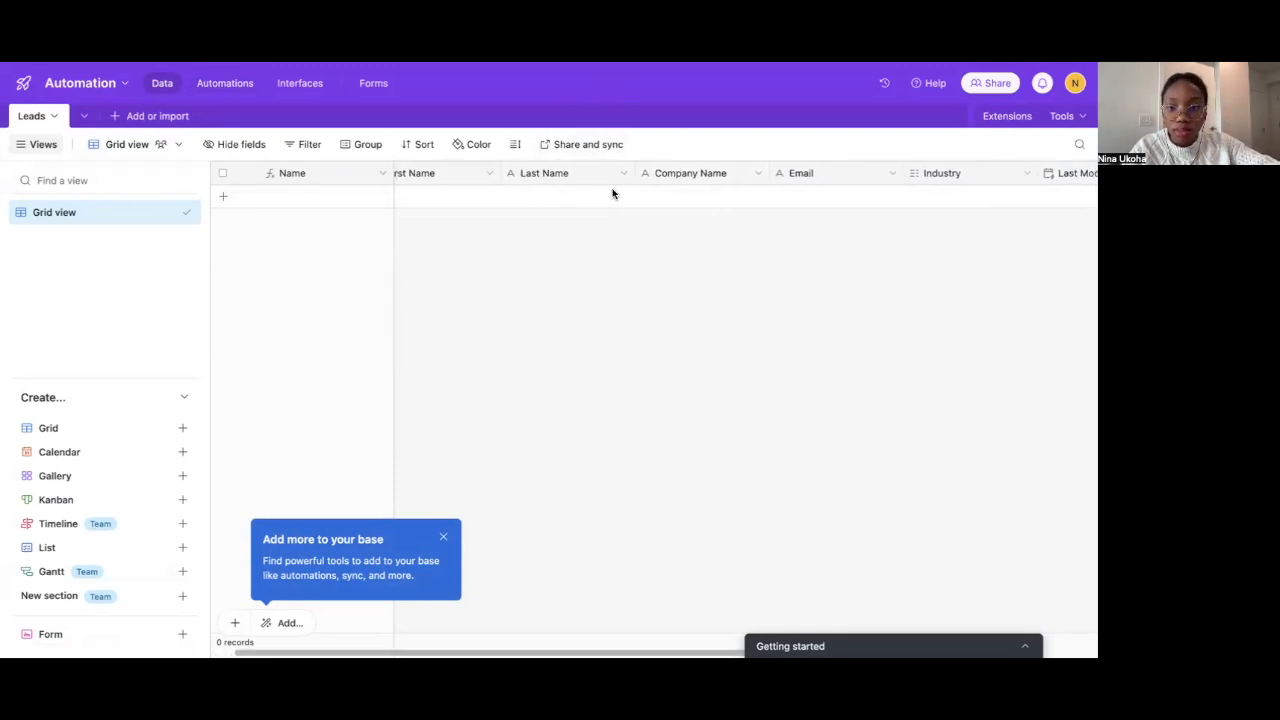
{"action": "scroll", "coordinate": [613, 193], "scroll_direction": "left", "scroll_amount": 3}
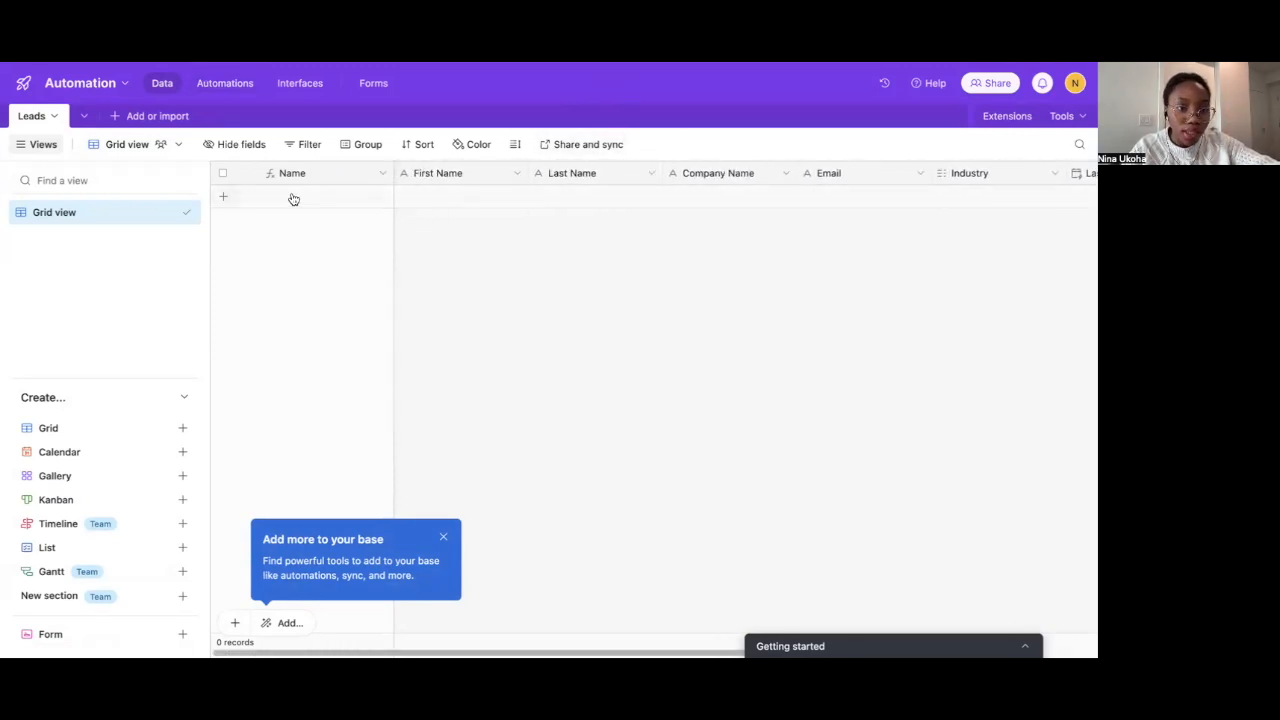
{"action": "scroll", "coordinate": [471, 172], "scroll_direction": "right", "scroll_amount": 3}
{"action": "scroll", "coordinate": [471, 176], "scroll_direction": "left", "scroll_amount": 3}
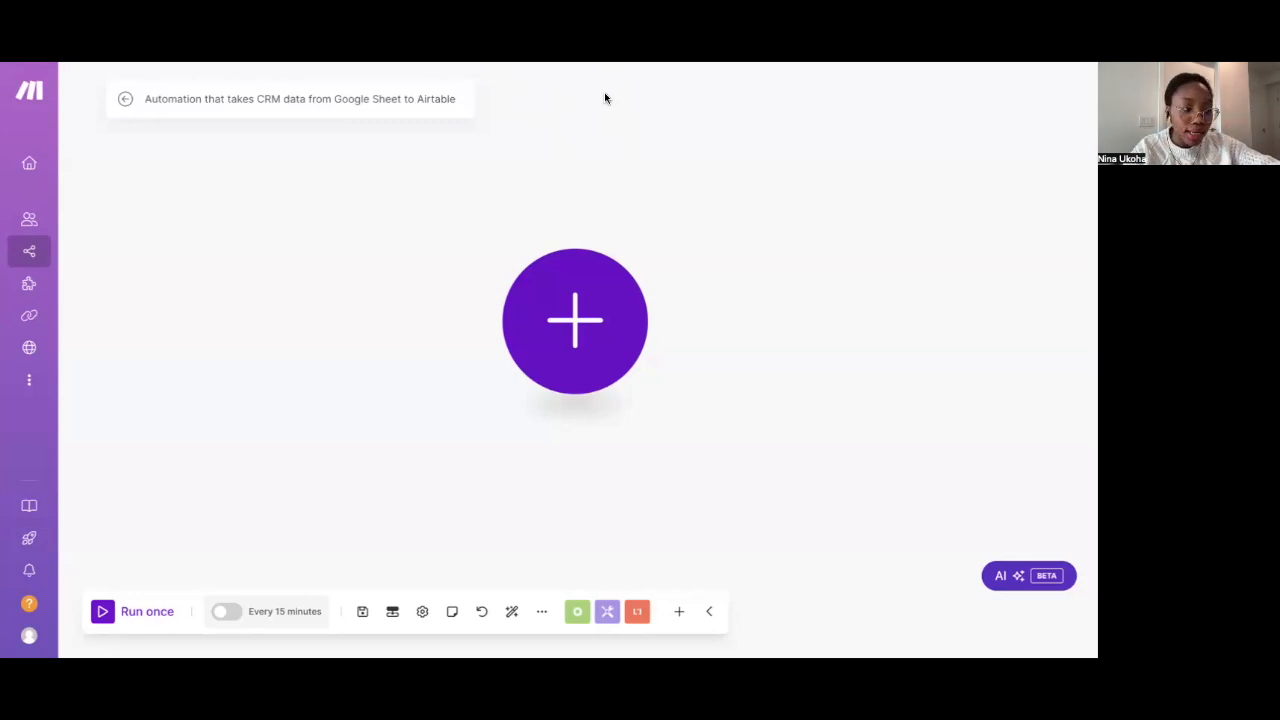
Add a Google Sheets Search Rows module as the scenario's first module
{"action": "left_click", "coordinate": [596, 305]}
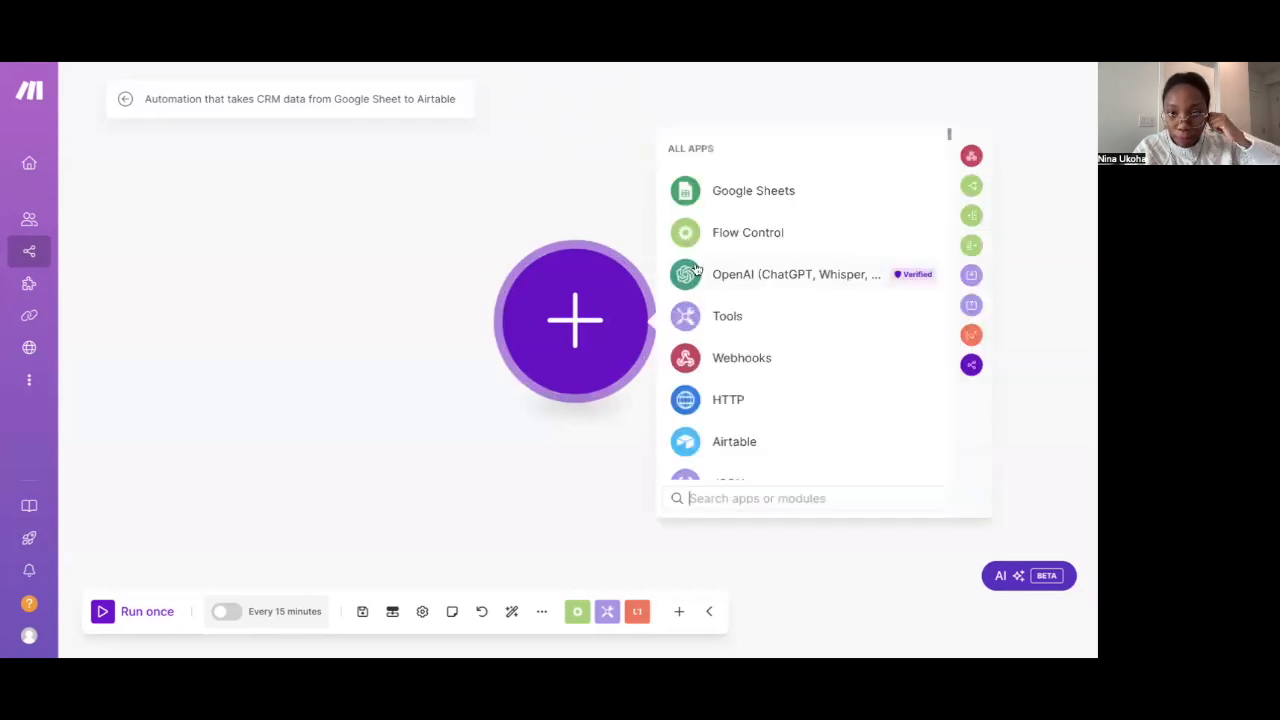
{"action": "left_click", "coordinate": [727, 200]}
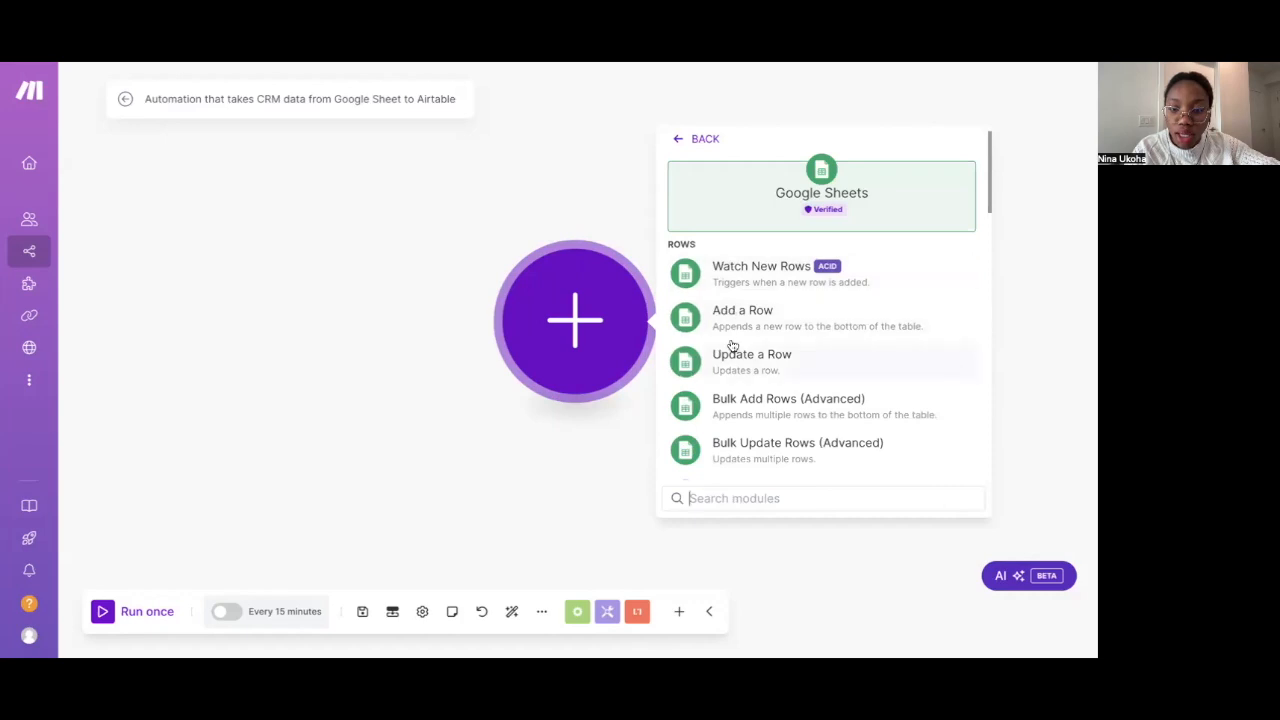
{"action": "scroll", "coordinate": [731, 346], "scroll_direction": "down", "scroll_amount": 1}
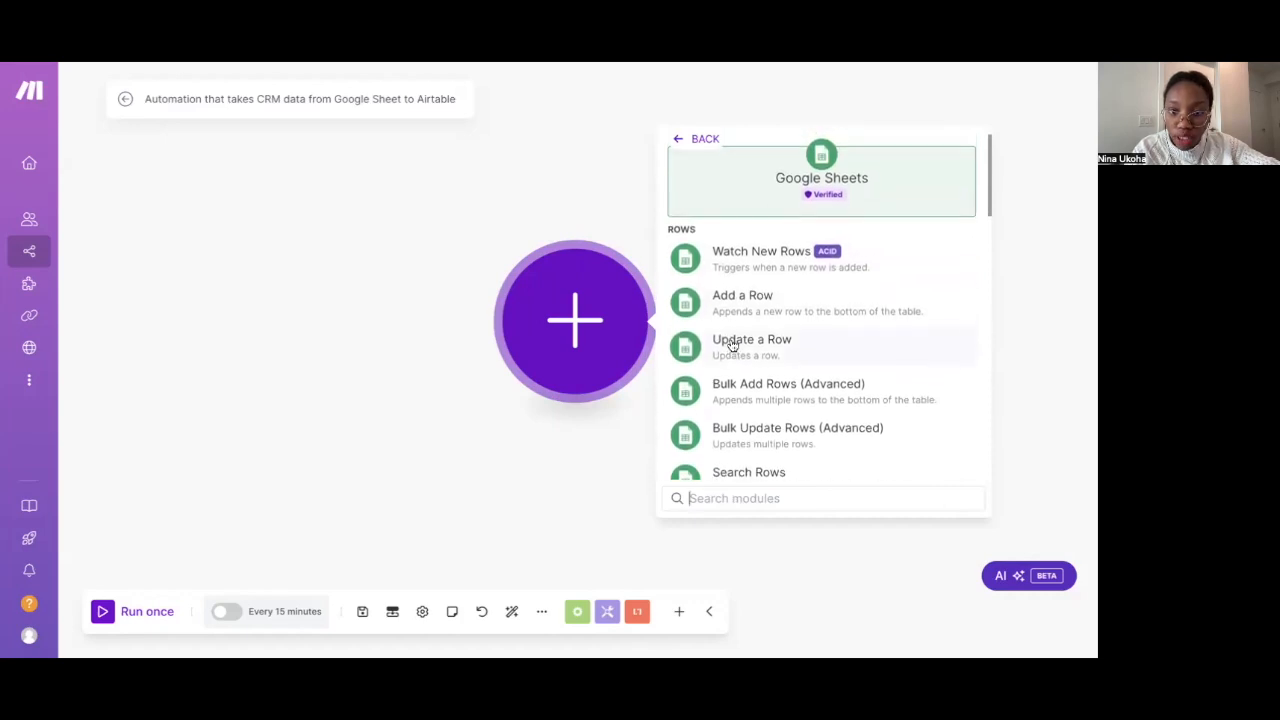
{"action": "scroll", "coordinate": [730, 345], "scroll_direction": "down", "scroll_amount": 2}
{"action": "left_click", "coordinate": [729, 428]}
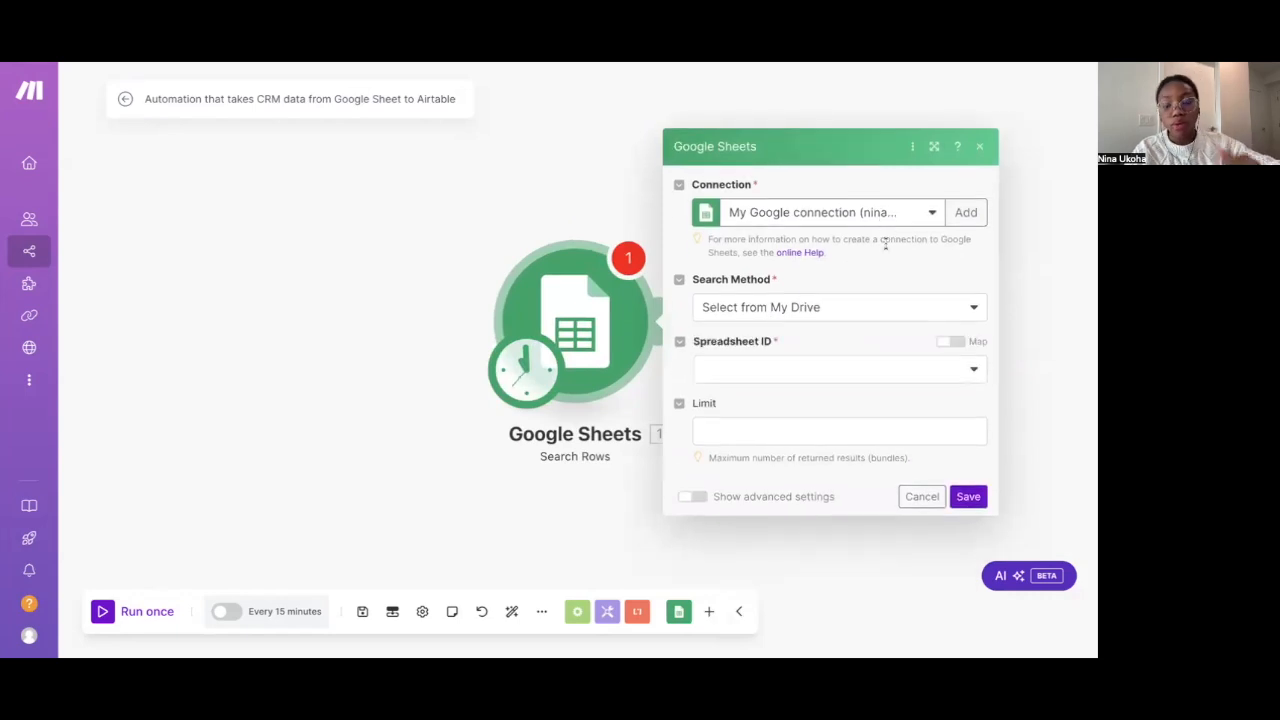
Point Search Rows to My Drive's Leads spreadsheet, Sheet1, and save the module
{"action": "left_click", "coordinate": [859, 308]}
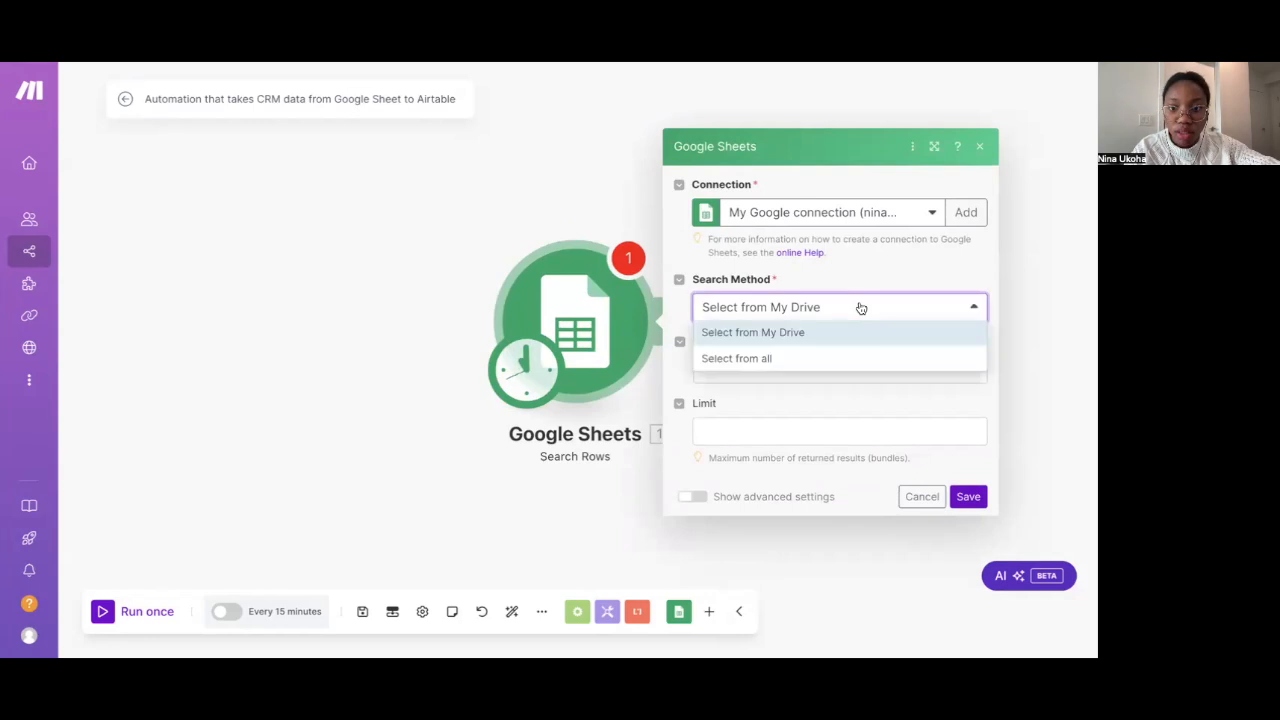
{"action": "left_click", "coordinate": [845, 333]}
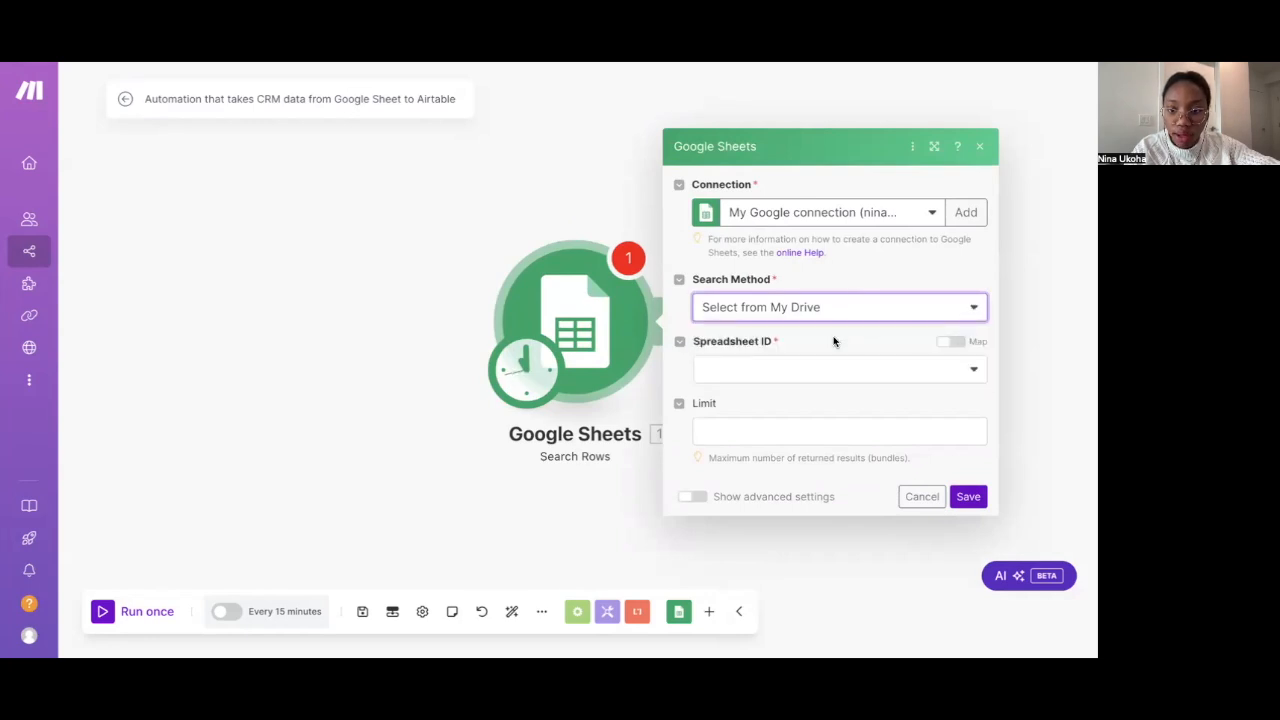
{"action": "left_click", "coordinate": [836, 371]}
{"action": "scroll", "coordinate": [803, 437], "scroll_direction": "down", "scroll_amount": 5}
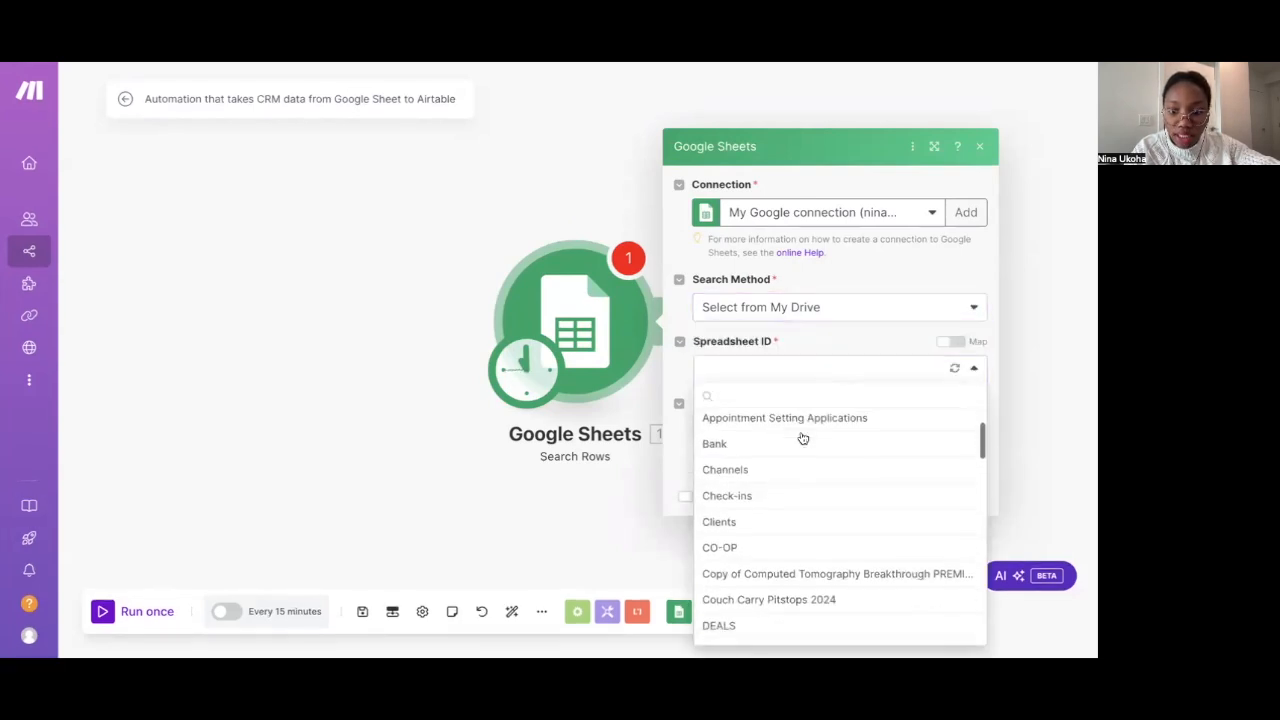
{"action": "scroll", "coordinate": [770, 538], "scroll_direction": "down", "scroll_amount": 4}
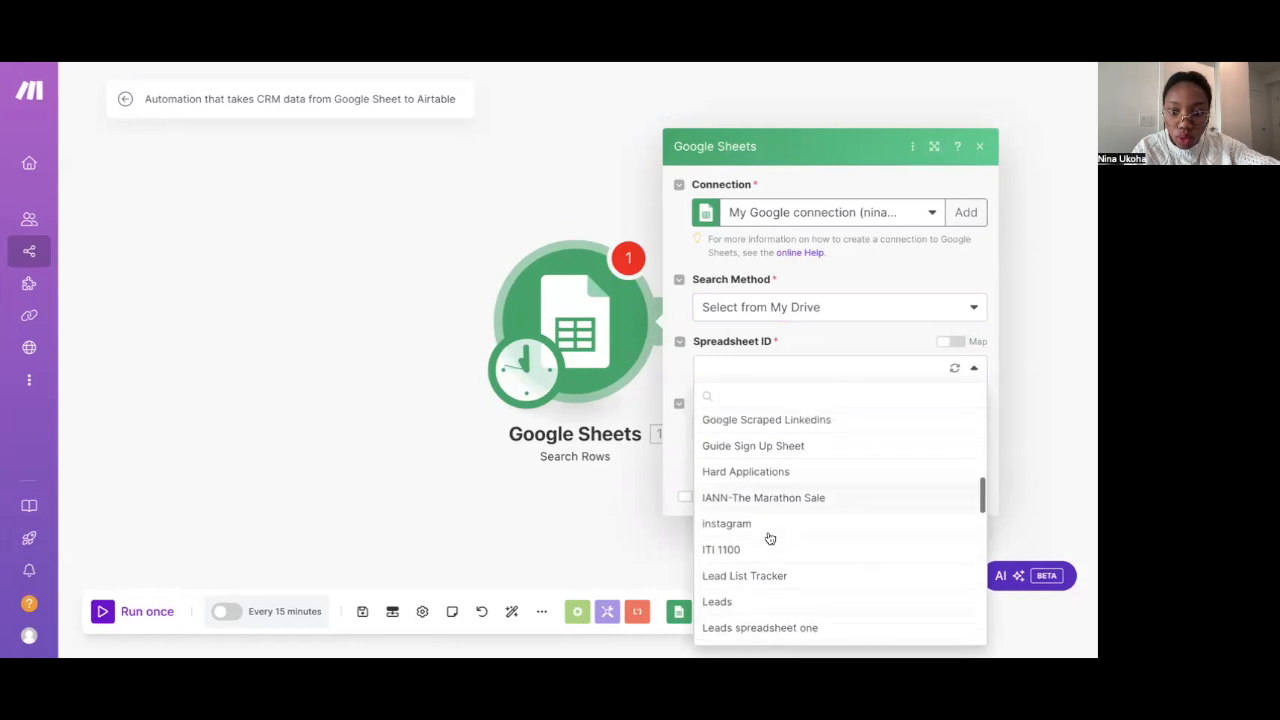
{"action": "left_click", "coordinate": [753, 588]}
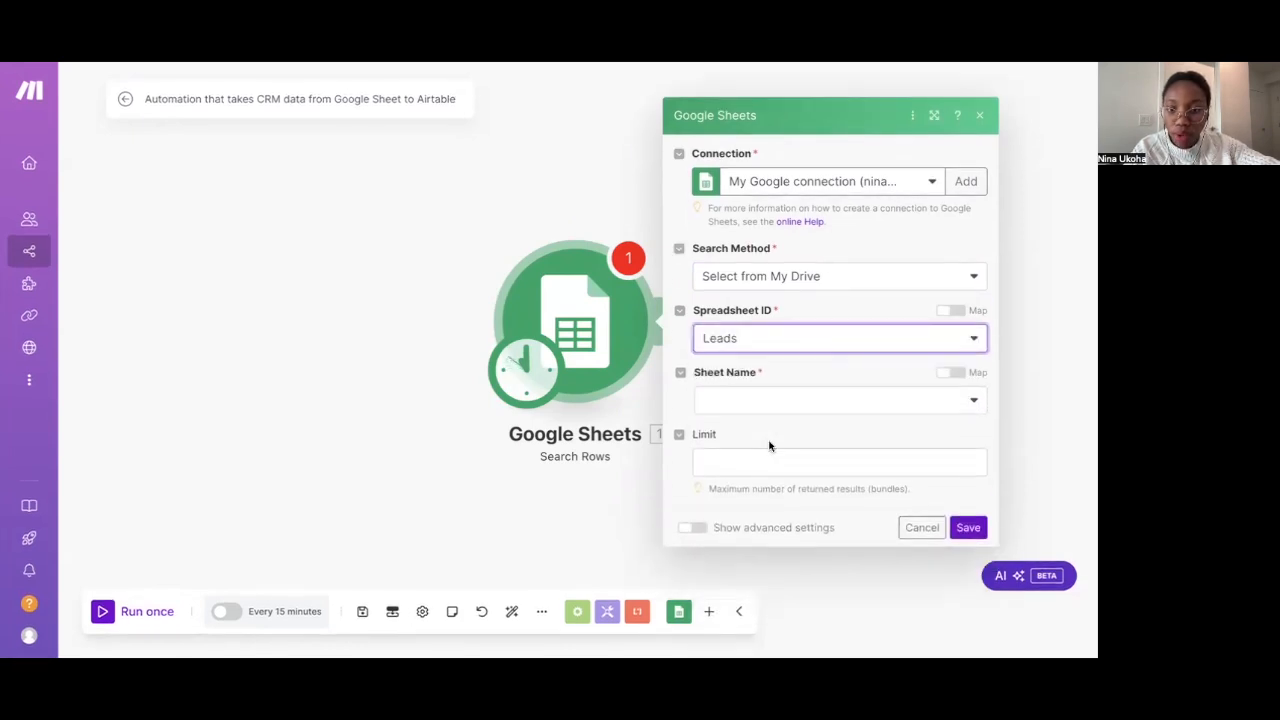
{"action": "left_click", "coordinate": [777, 400]}
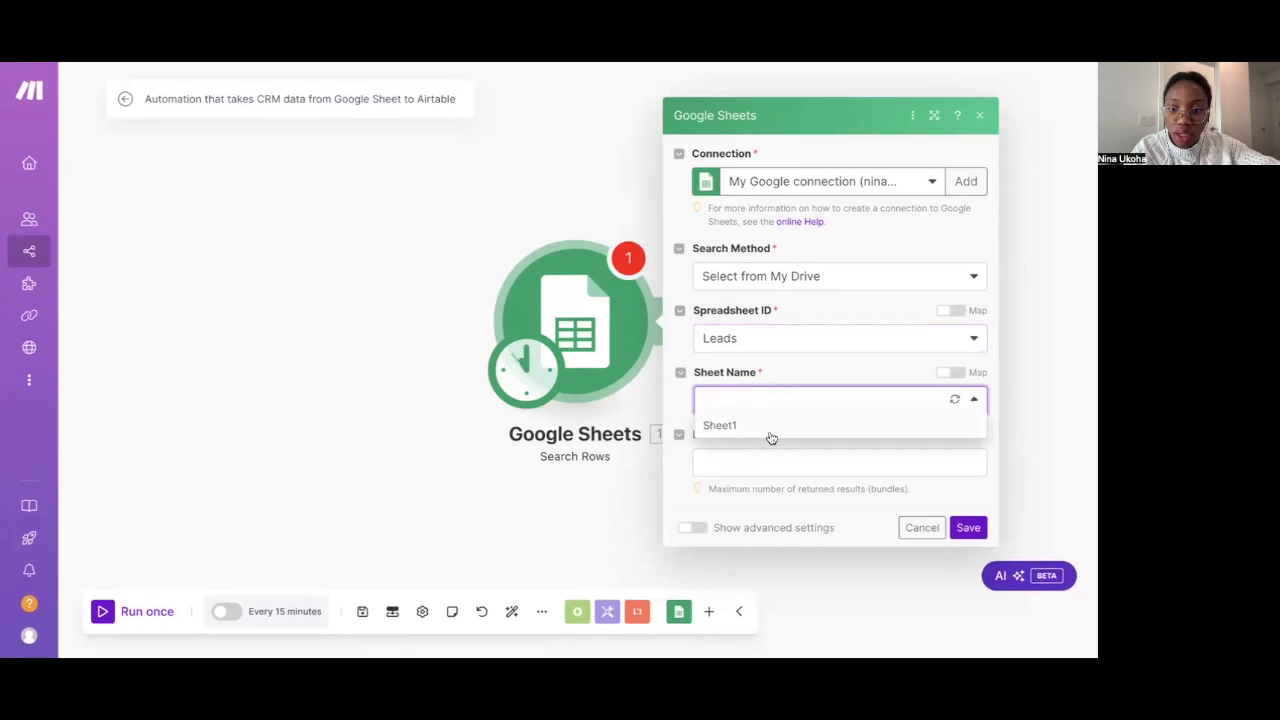
{"action": "left_click", "coordinate": [768, 435]}
{"action": "scroll", "coordinate": [765, 513], "scroll_direction": "down", "scroll_amount": 1}
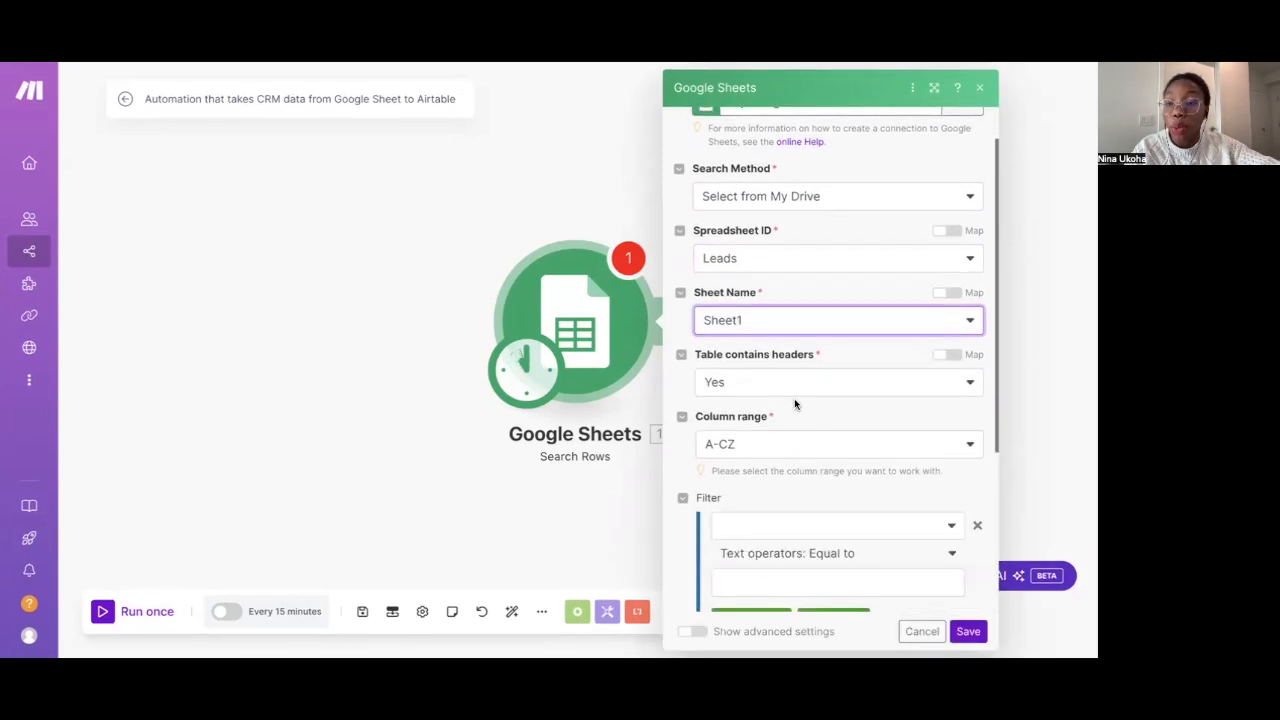
{"action": "scroll", "coordinate": [786, 443], "scroll_direction": "down", "scroll_amount": 1}
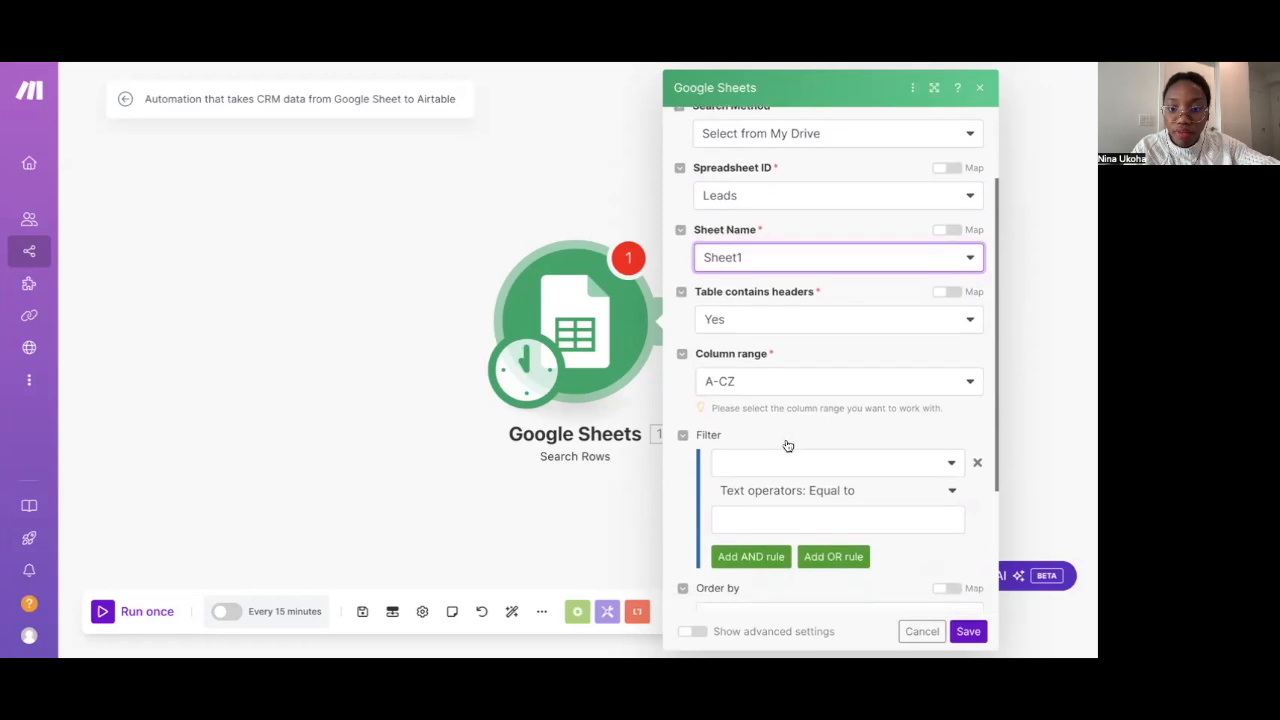
{"action": "scroll", "coordinate": [787, 445], "scroll_direction": "down", "scroll_amount": 1}
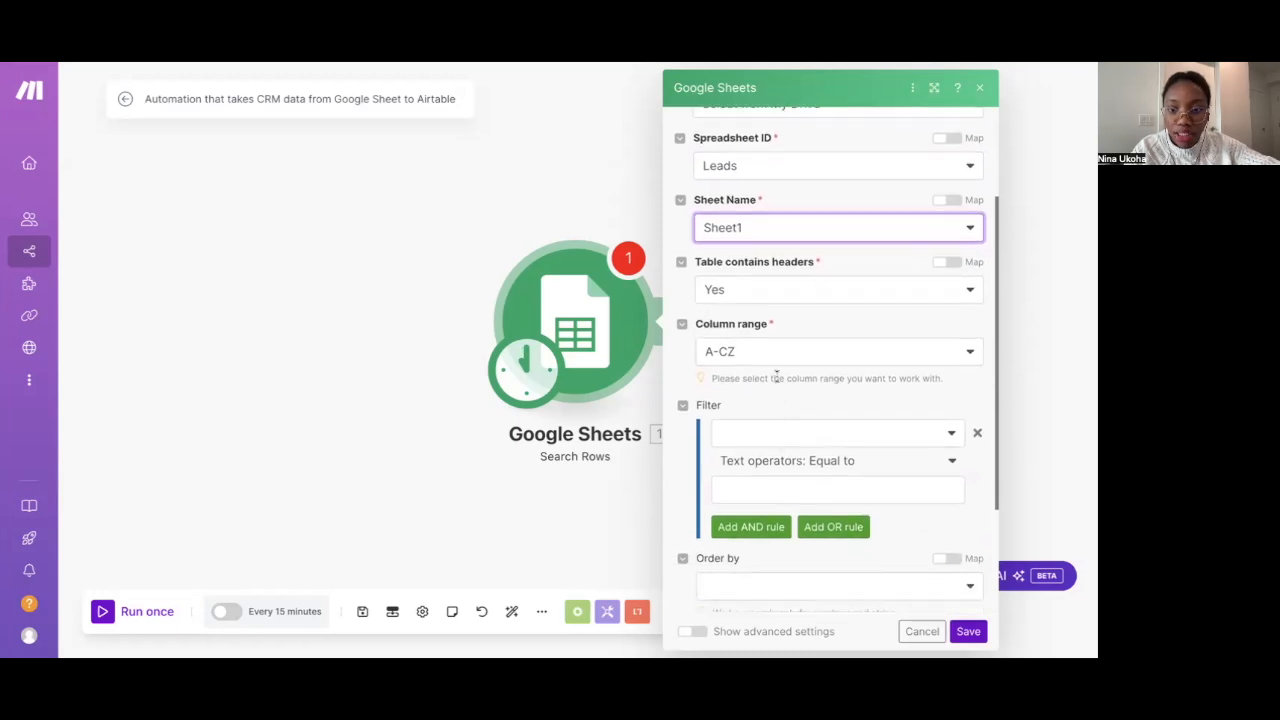
{"action": "scroll", "coordinate": [776, 375], "scroll_direction": "down", "scroll_amount": 3}
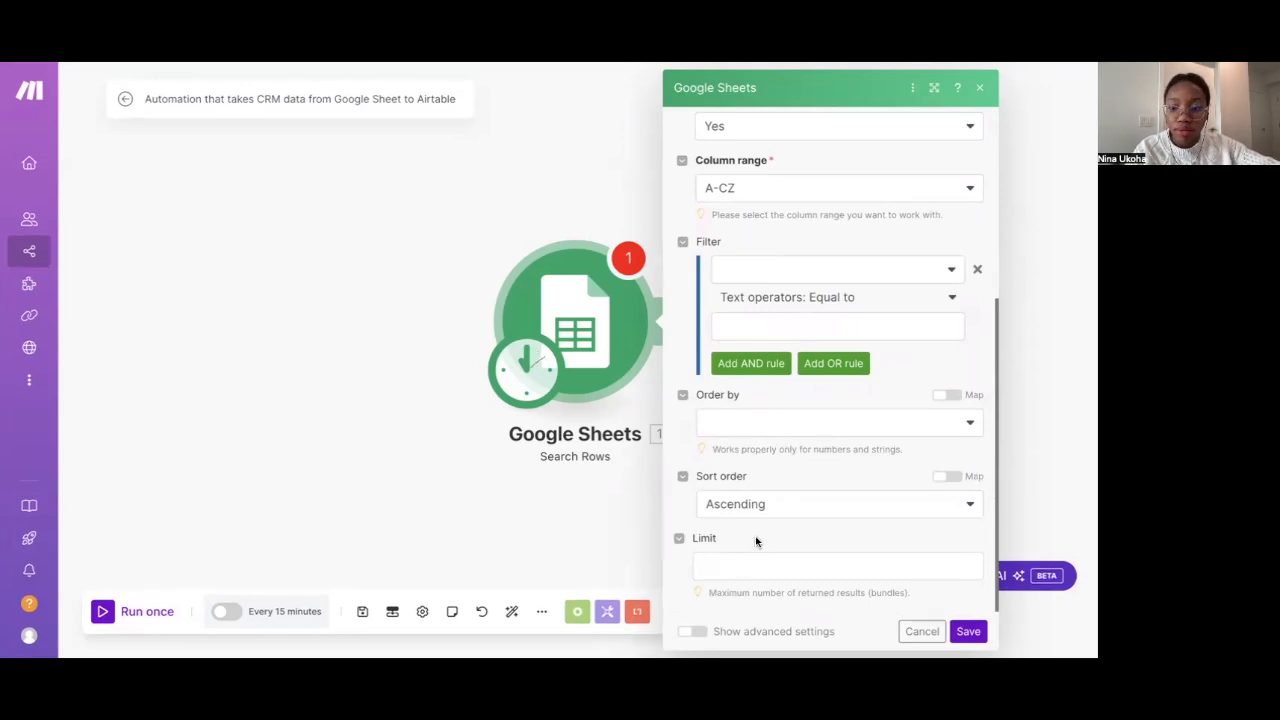
{"action": "left_click", "coordinate": [966, 631]}
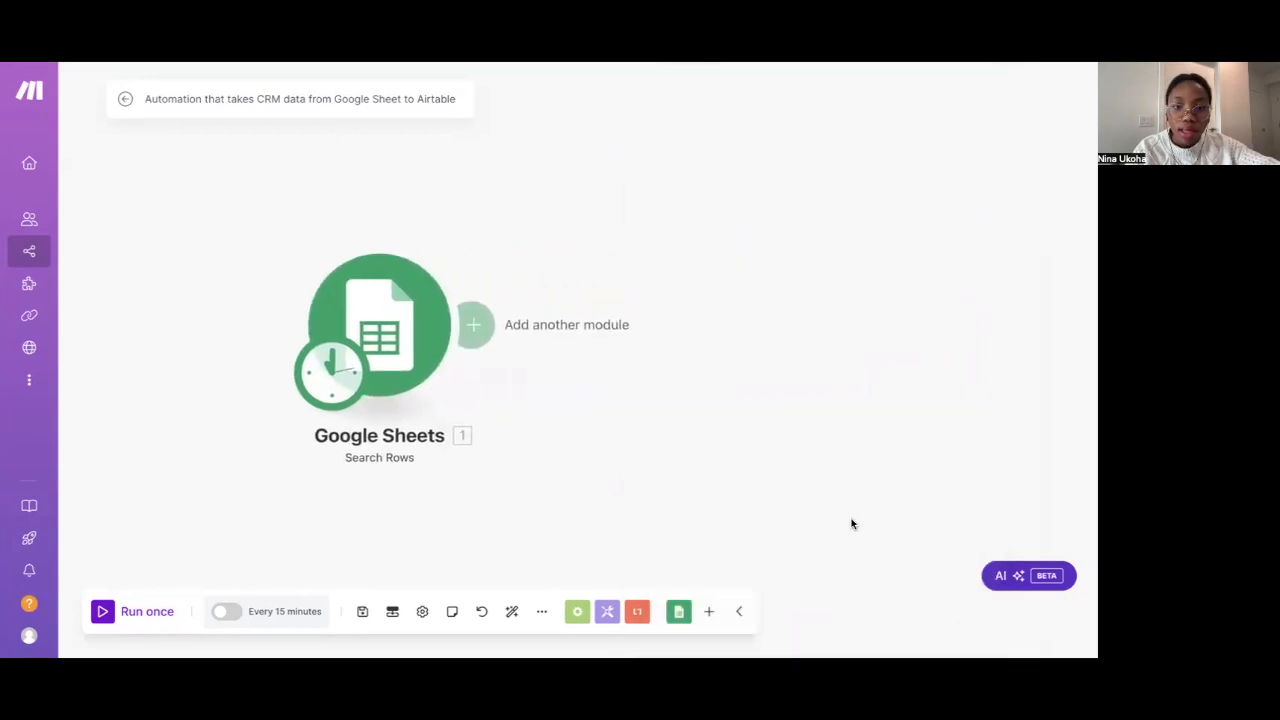
Add an Airtable Create a Record module after the Google Sheets module
{"action": "left_click", "coordinate": [471, 336]}
{"action": "scroll", "coordinate": [840, 300], "scroll_direction": "down", "scroll_amount": 3}
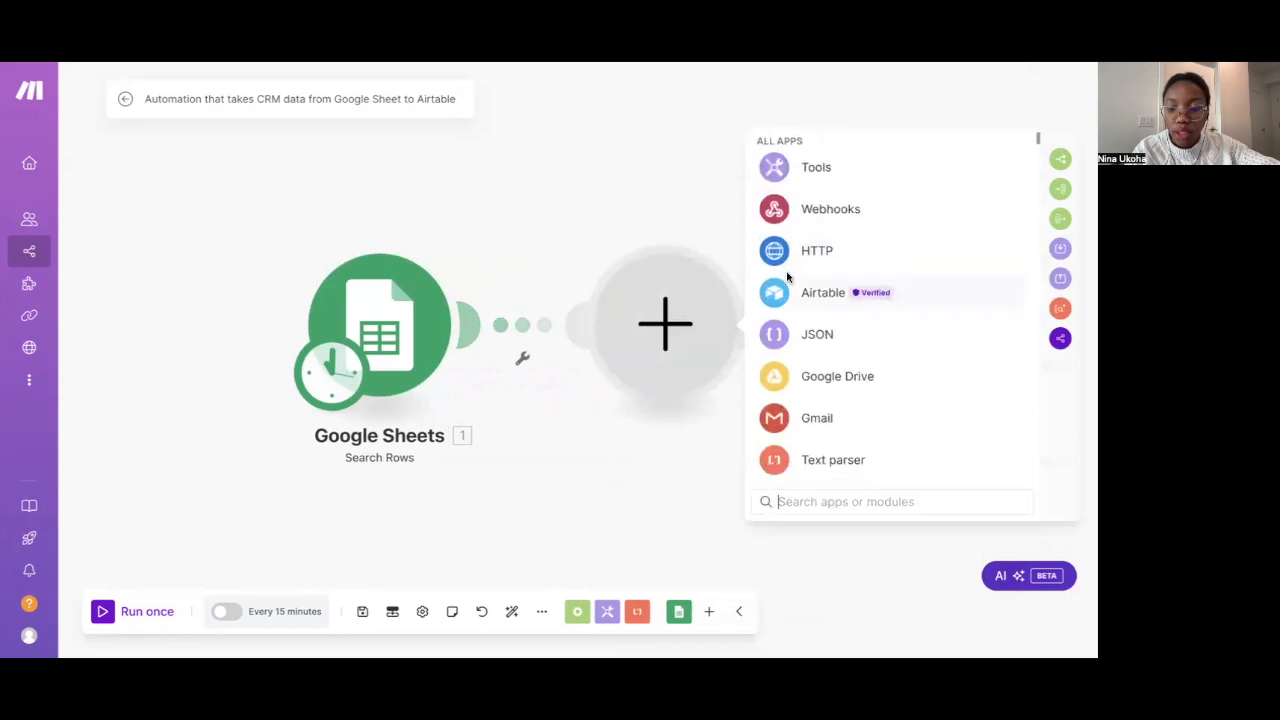
{"action": "left_click", "coordinate": [769, 501]}
{"action": "type", "text": "AIR"}
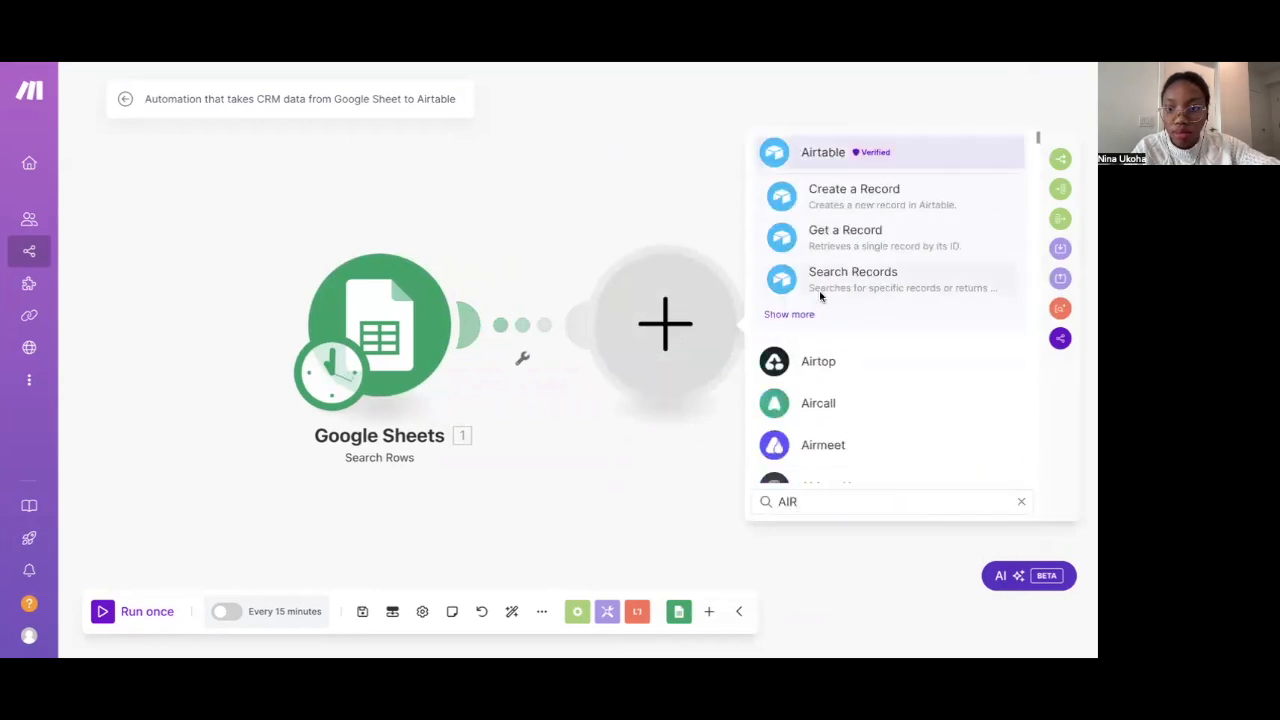
{"action": "left_click", "coordinate": [824, 158]}
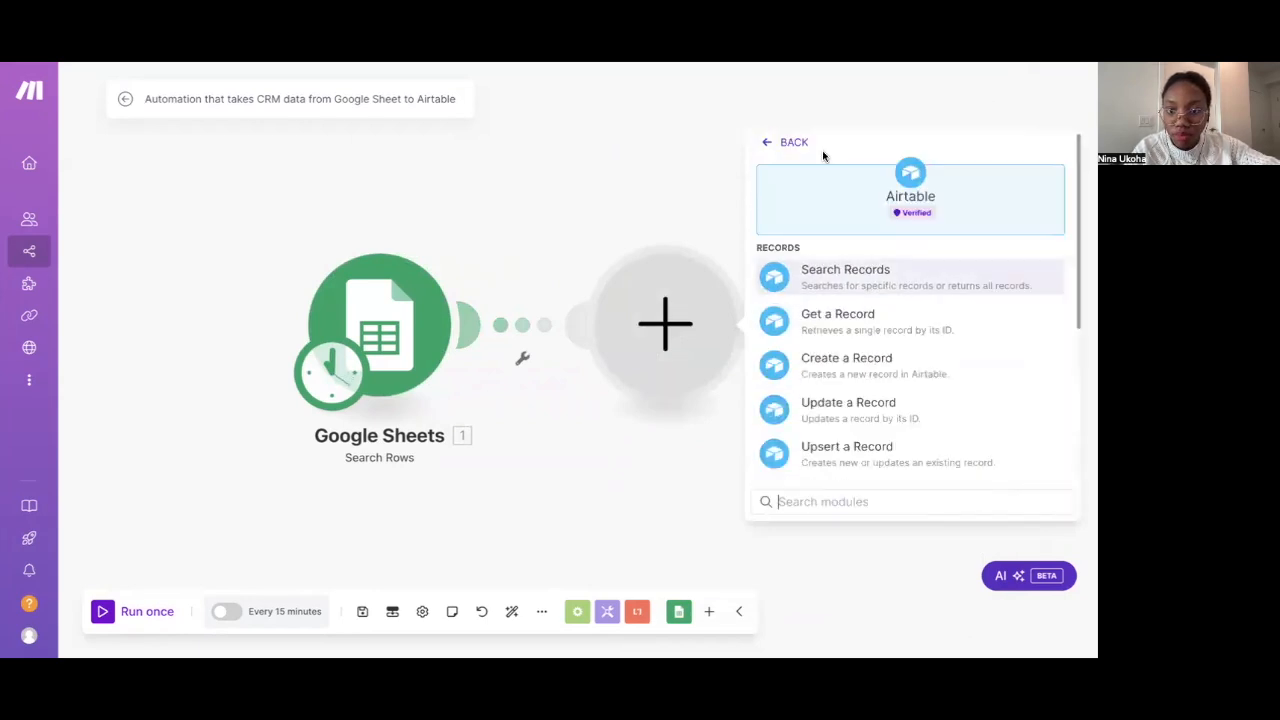
{"action": "left_click", "coordinate": [845, 368]}
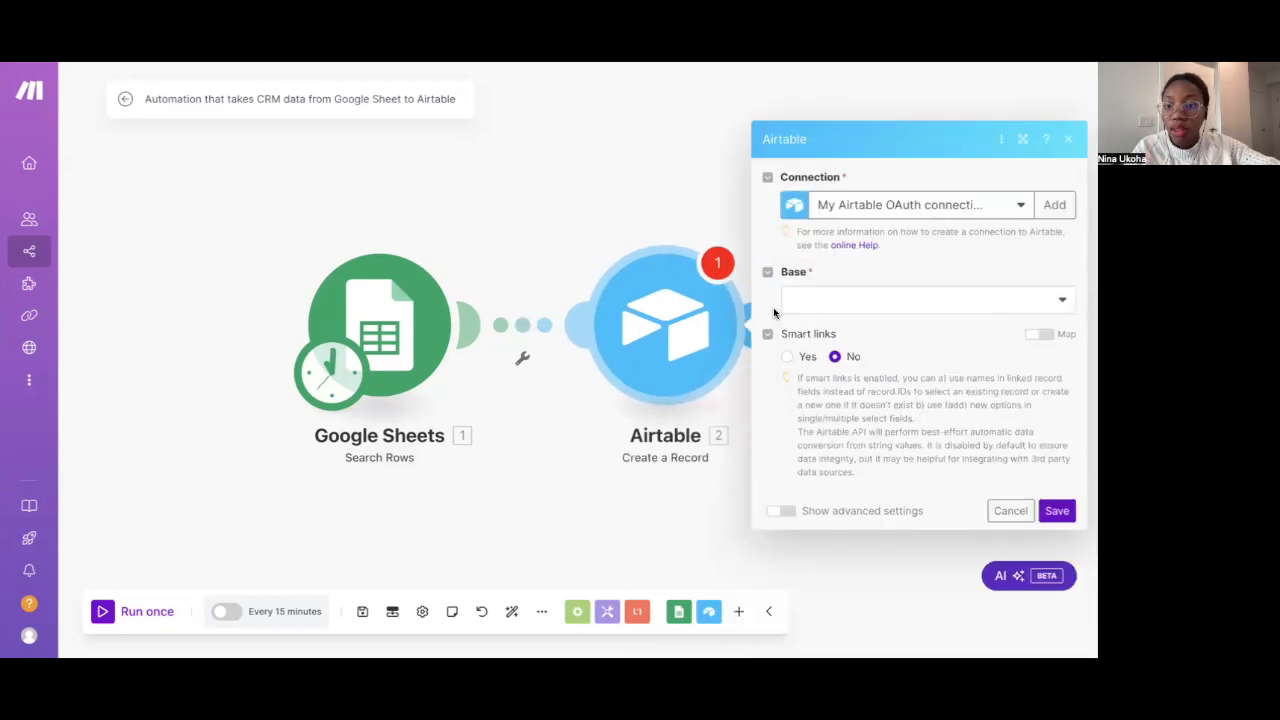
Set the Airtable module to the Automation base and its Leads table
{"action": "left_click", "coordinate": [816, 300]}
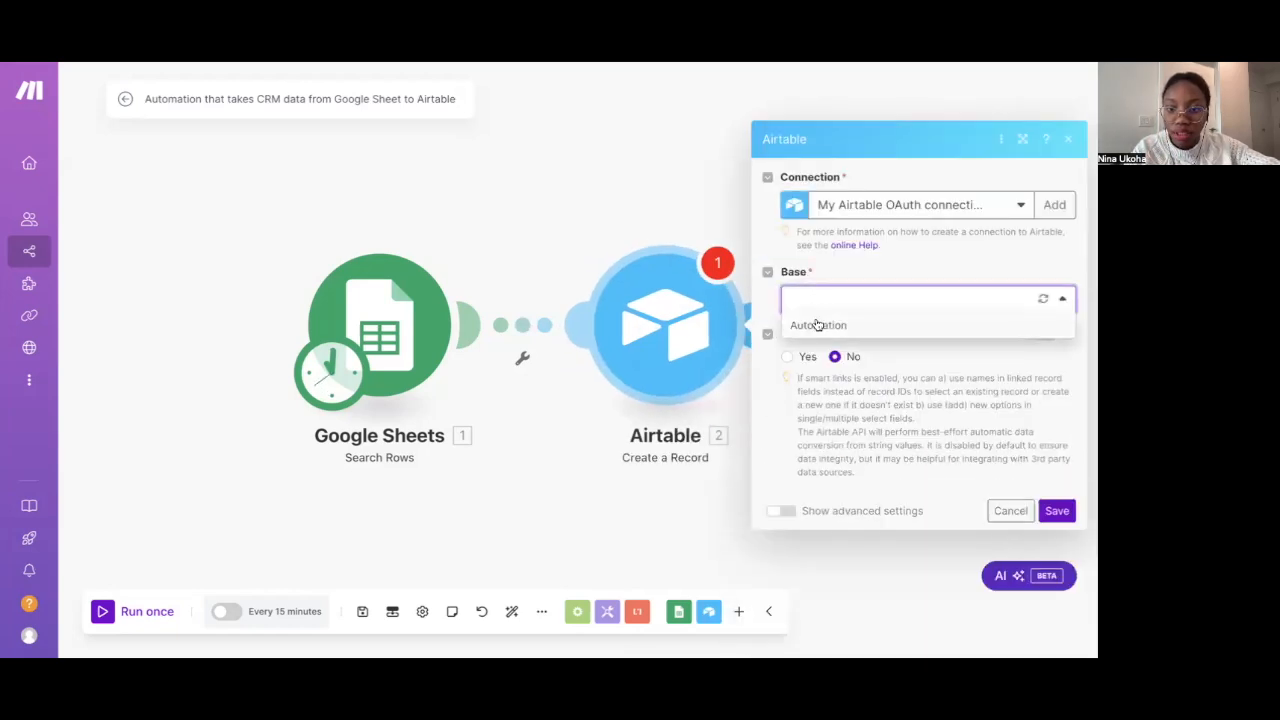
{"action": "left_click", "coordinate": [816, 325]}
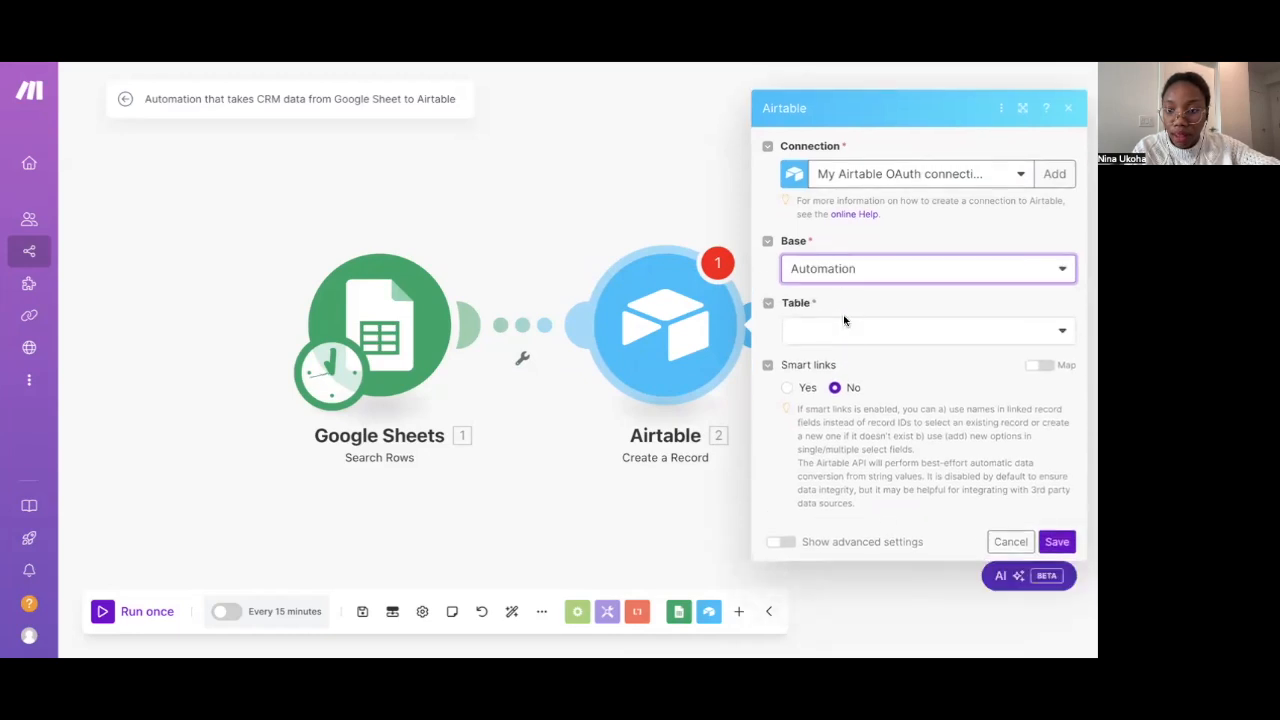
{"action": "left_click", "coordinate": [843, 330]}
{"action": "left_click", "coordinate": [806, 356]}
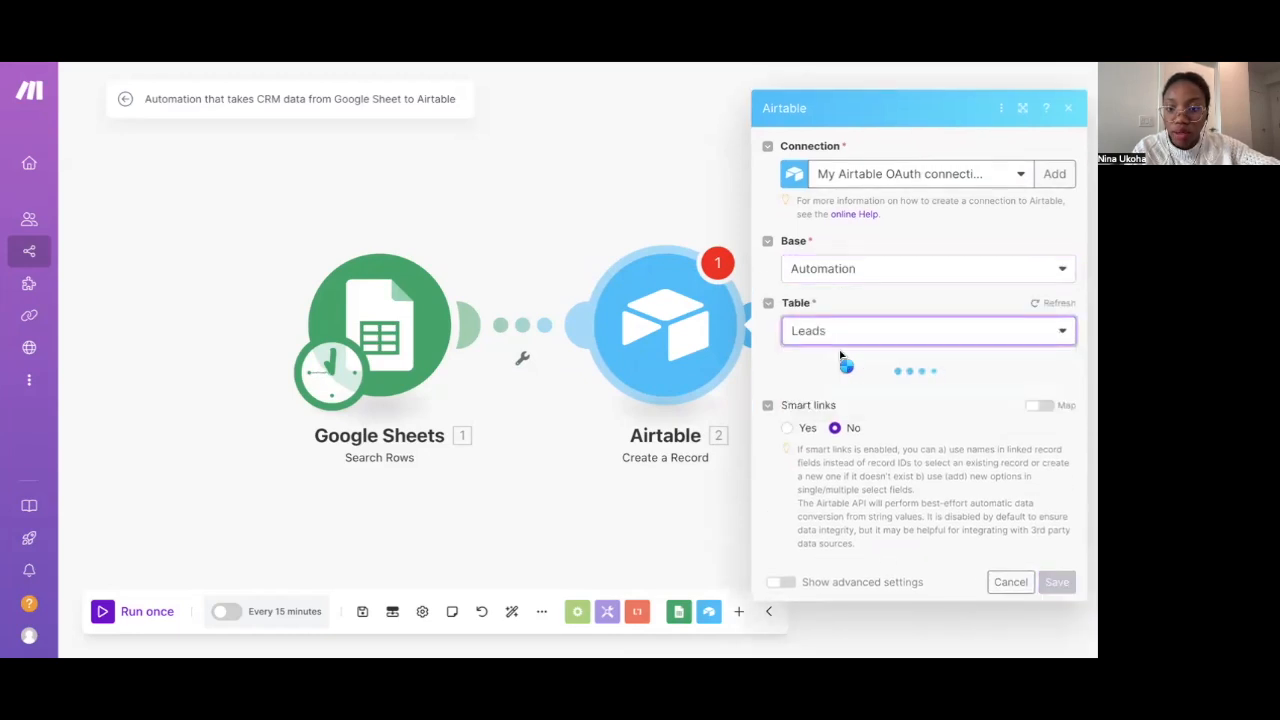
{"action": "scroll", "coordinate": [840, 352], "scroll_direction": "down", "scroll_amount": 3}
{"action": "scroll", "coordinate": [840, 351], "scroll_direction": "up", "scroll_amount": 1}
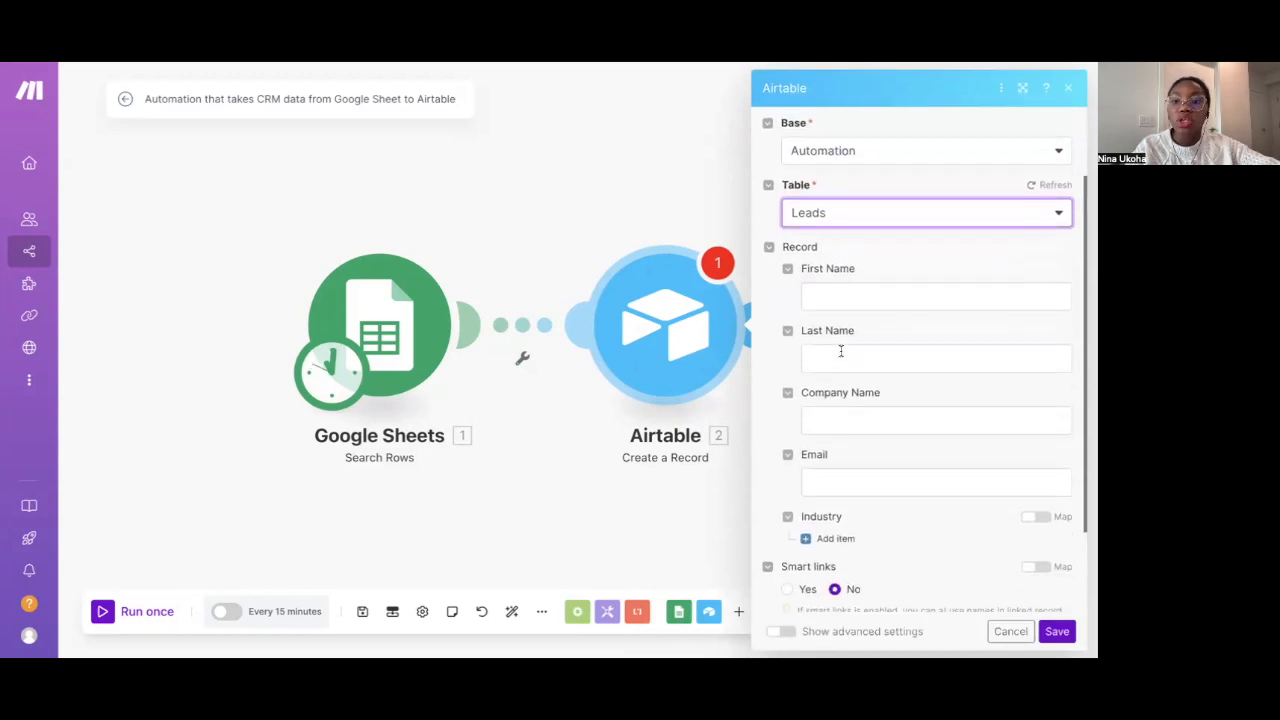
Map sheet columns First Name (A), Last Name (B) and Company Name (C) into the matching fields
{"action": "left_click", "coordinate": [833, 297]}
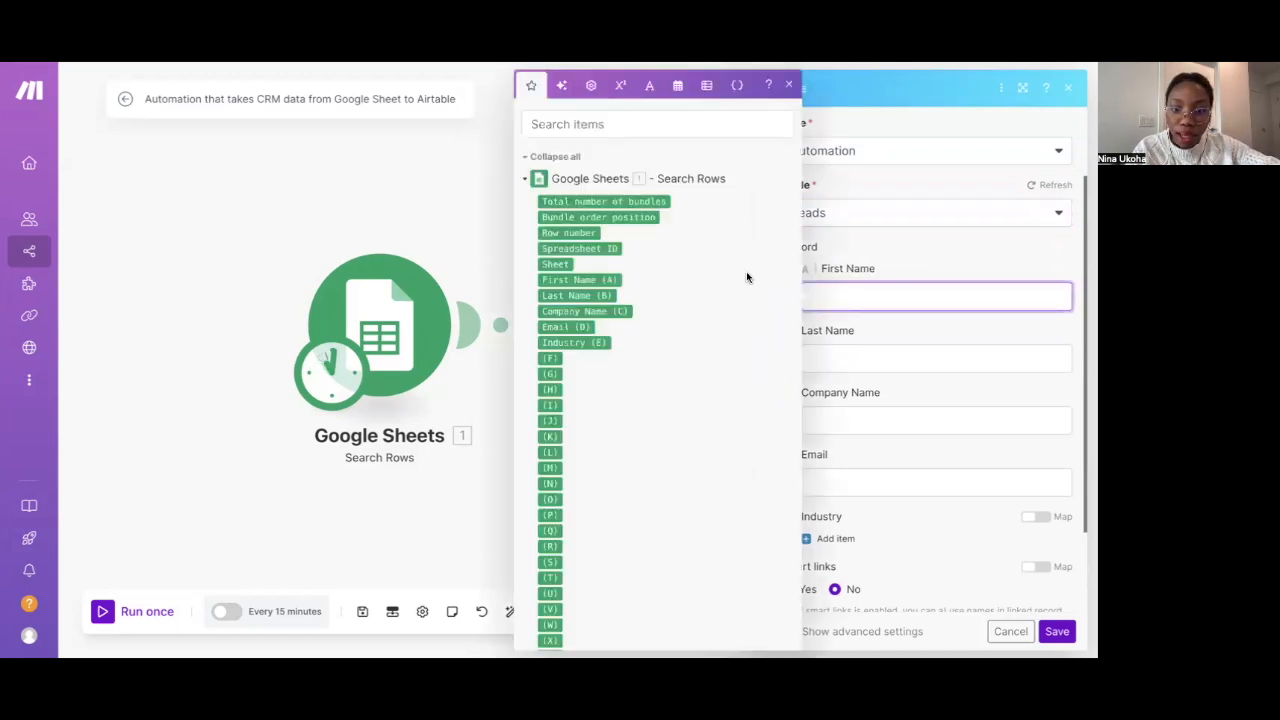
{"action": "left_click", "coordinate": [613, 278]}
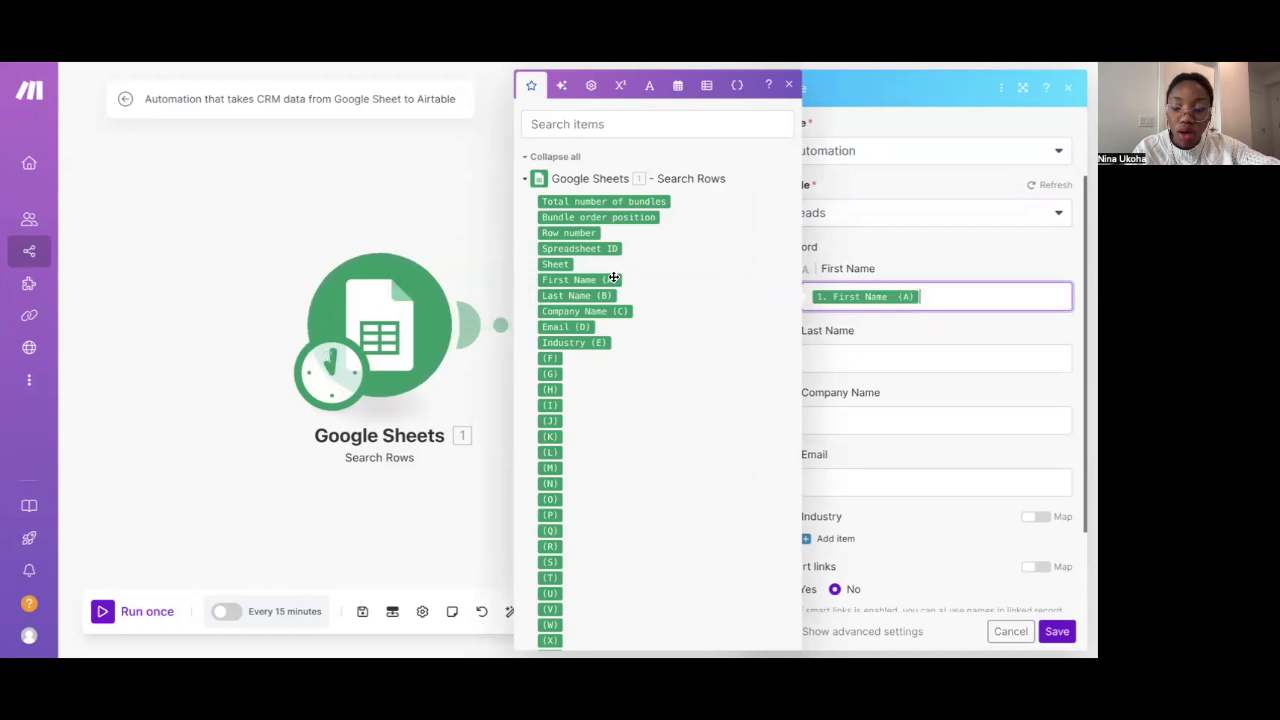
{"action": "left_click", "coordinate": [816, 358]}
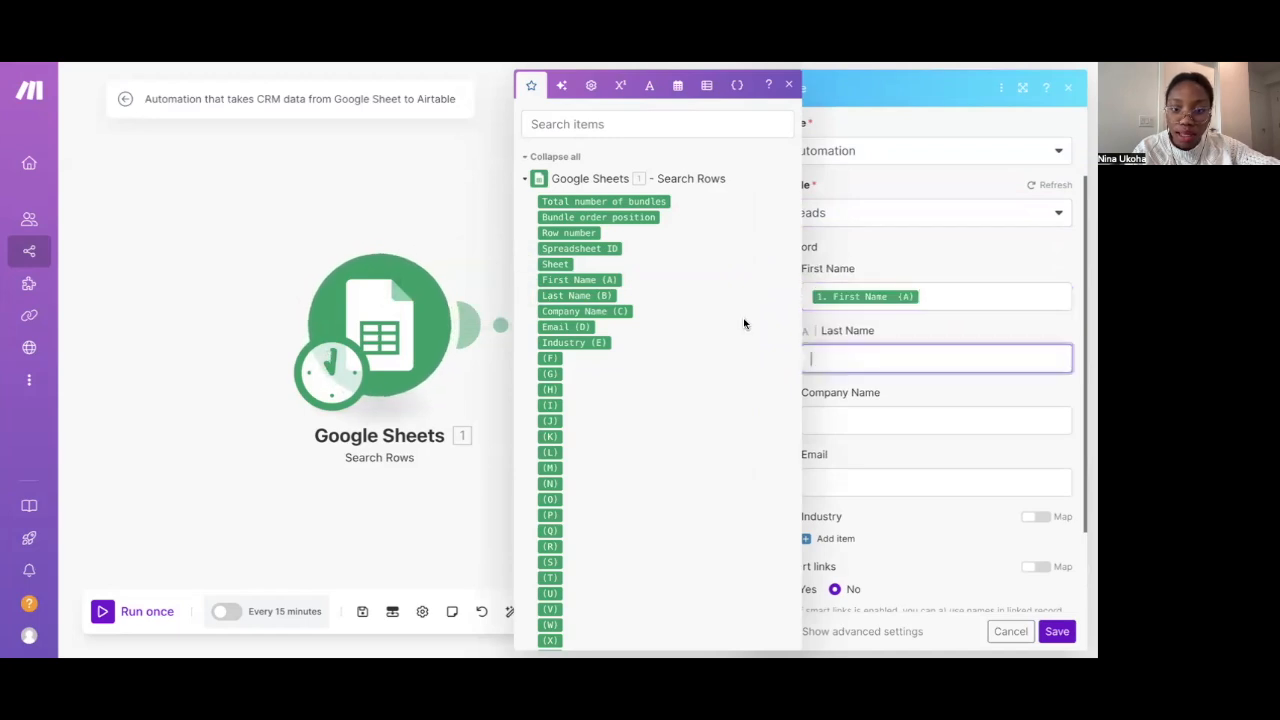
{"action": "left_click", "coordinate": [598, 296]}
{"action": "left_click", "coordinate": [831, 418]}
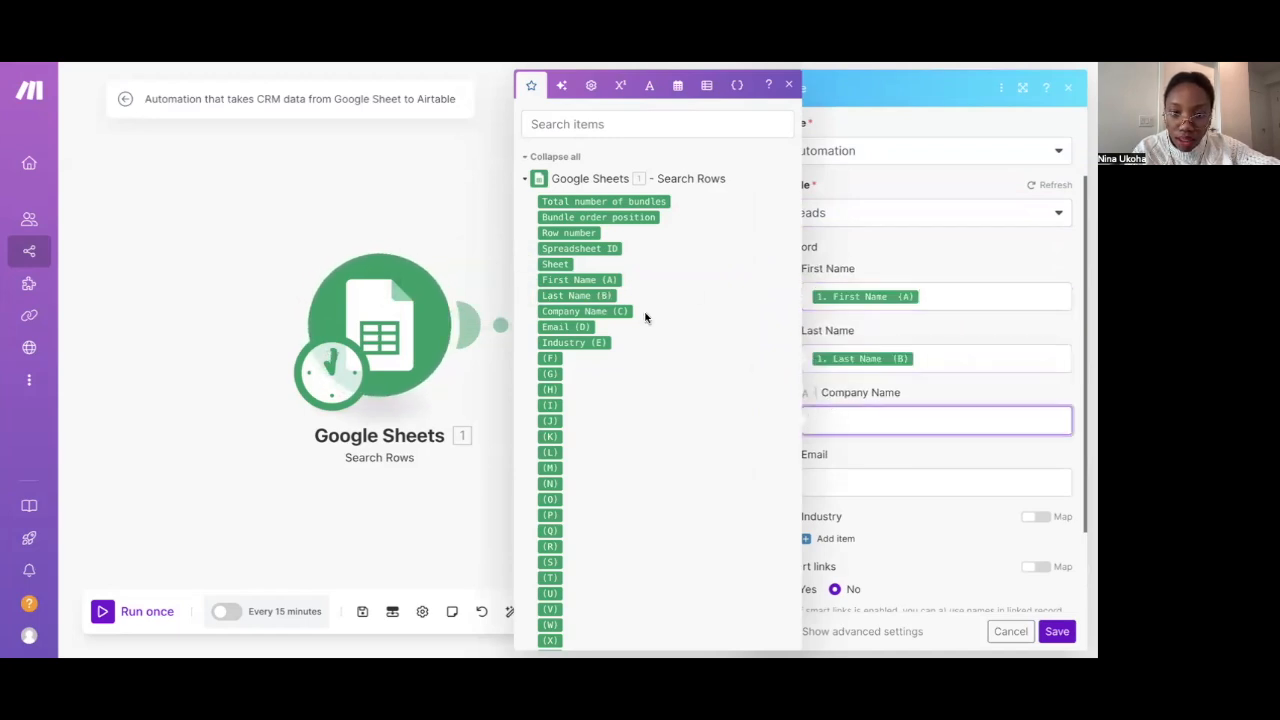
{"action": "left_click", "coordinate": [625, 311]}
{"action": "scroll", "coordinate": [799, 335], "scroll_direction": "down", "scroll_amount": 1}
Map Email (D) into Email, add an Industry item with Industry (E), and save
{"action": "left_click", "coordinate": [818, 482]}
{"action": "left_click", "coordinate": [576, 285]}
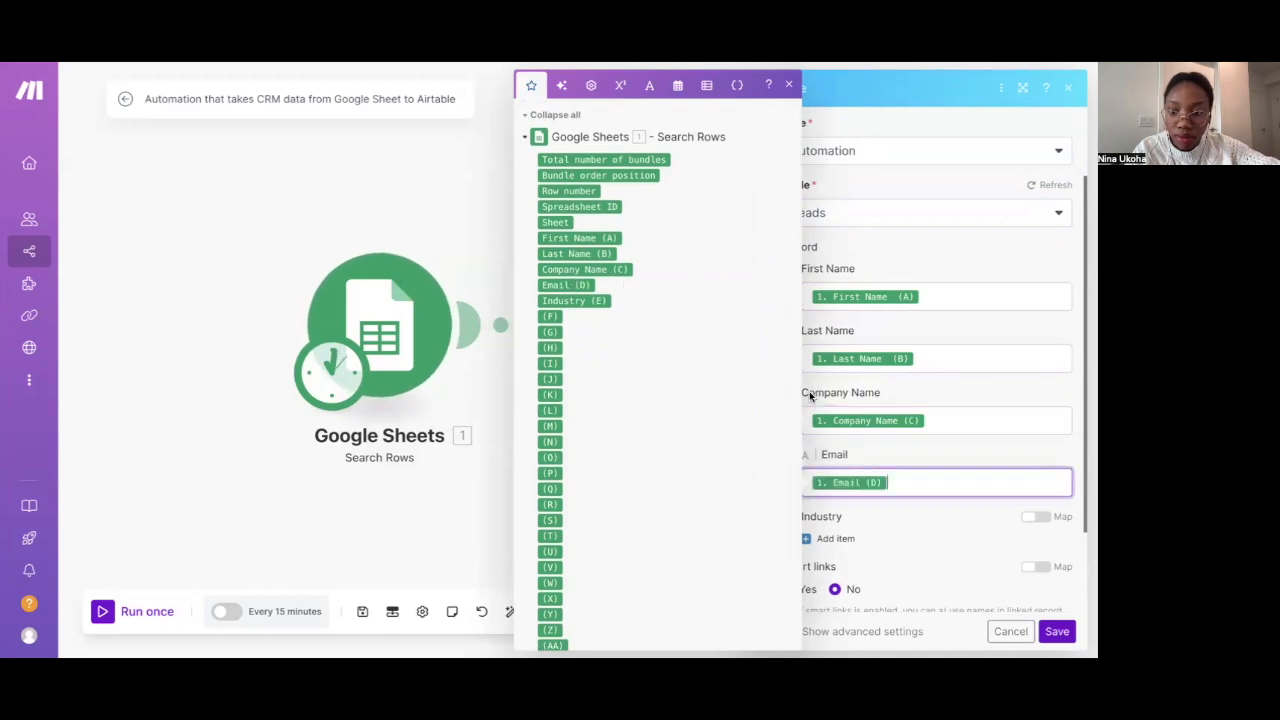
{"action": "left_click", "coordinate": [886, 523]}
{"action": "scroll", "coordinate": [886, 523], "scroll_direction": "down", "scroll_amount": 2}
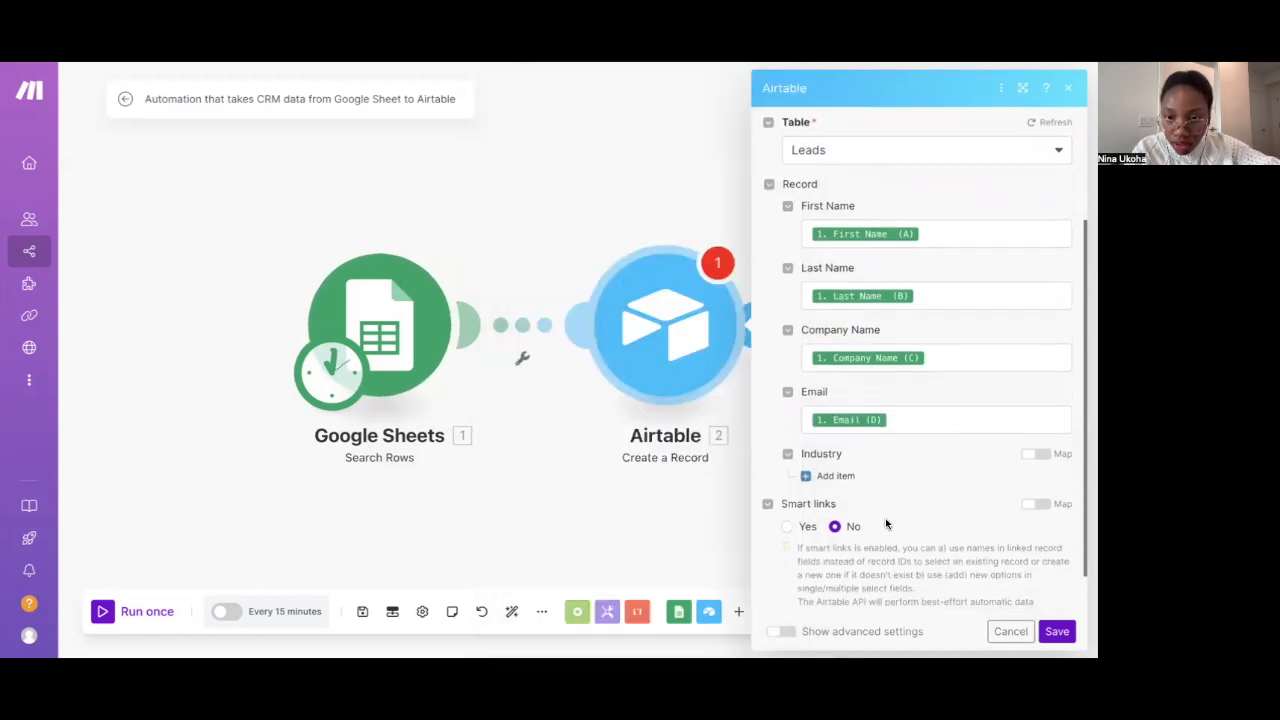
{"action": "left_click", "coordinate": [835, 430]}
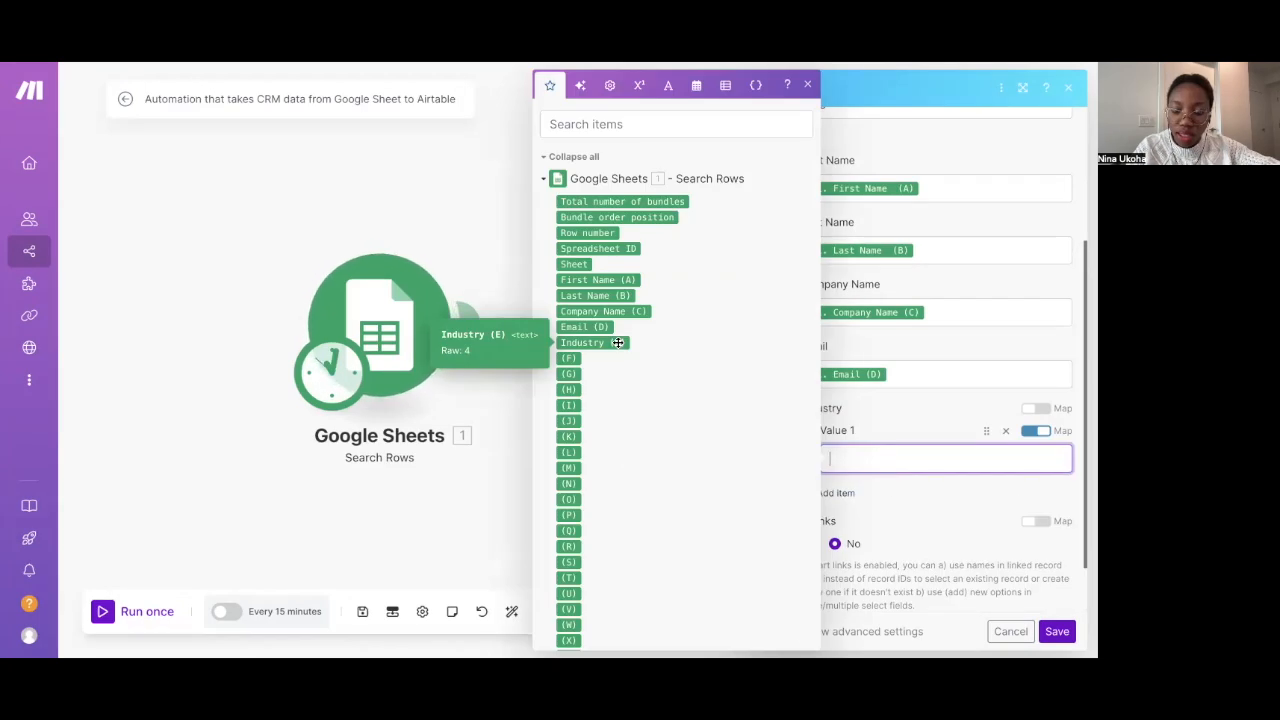
{"action": "left_click", "coordinate": [576, 308]}
{"action": "left_click", "coordinate": [912, 430]}
{"action": "scroll", "coordinate": [912, 430], "scroll_direction": "down", "scroll_amount": 1}
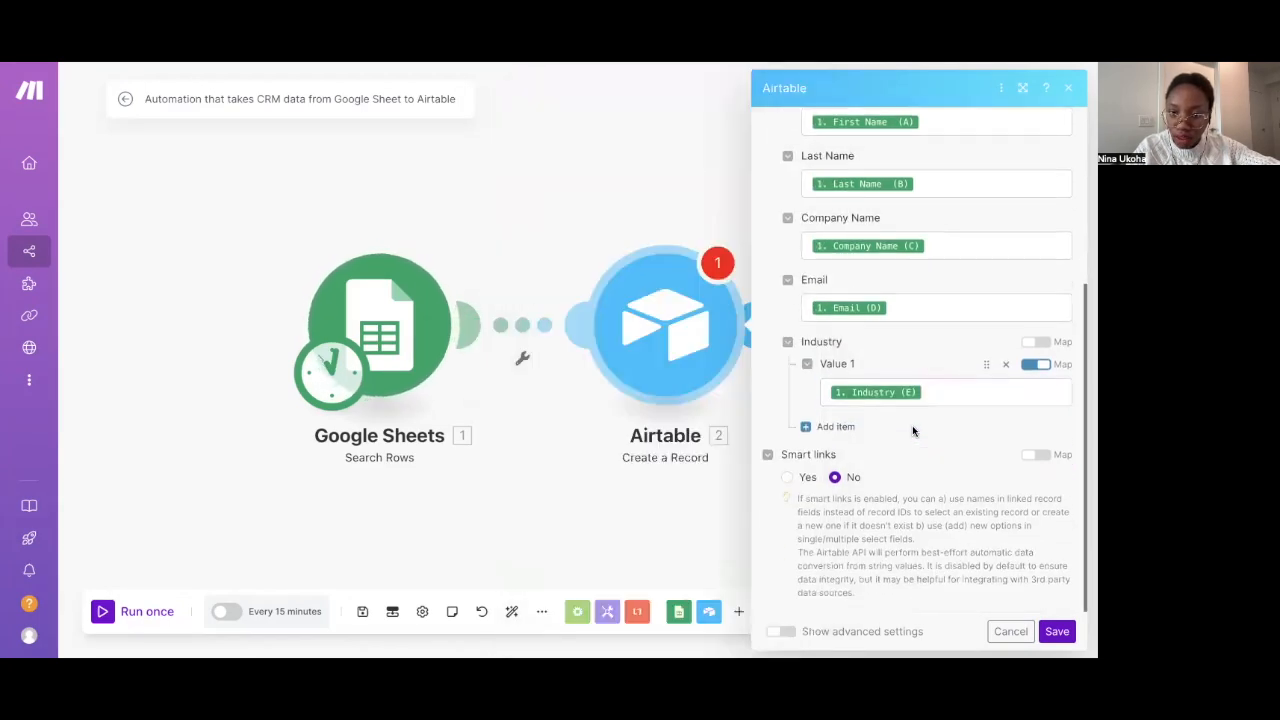
{"action": "left_click", "coordinate": [1056, 632]}
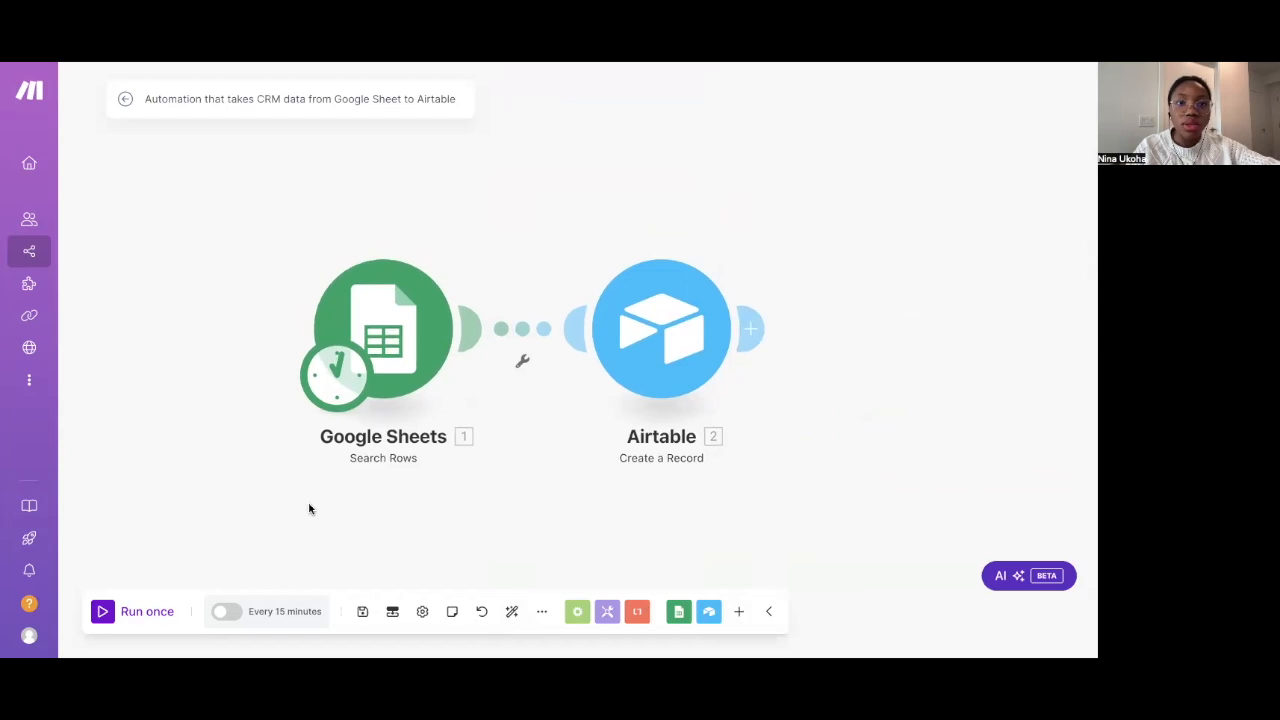
Copy the five sample leads B2:F6 from the Bank sheet and paste them at A2 of Leads
{"action": "key", "text": "ctrl+Tab"}
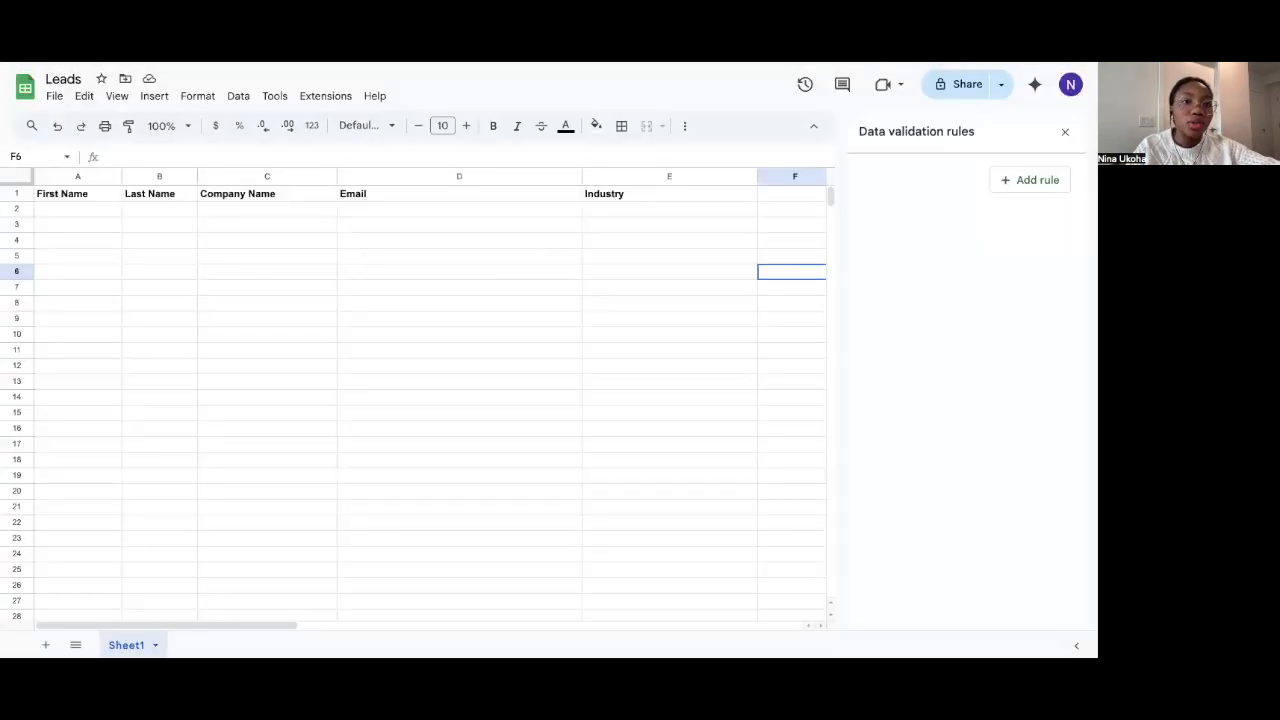
{"action": "key", "text": "ctrl+Tab"}
{"action": "left_click", "coordinate": [157, 208]}
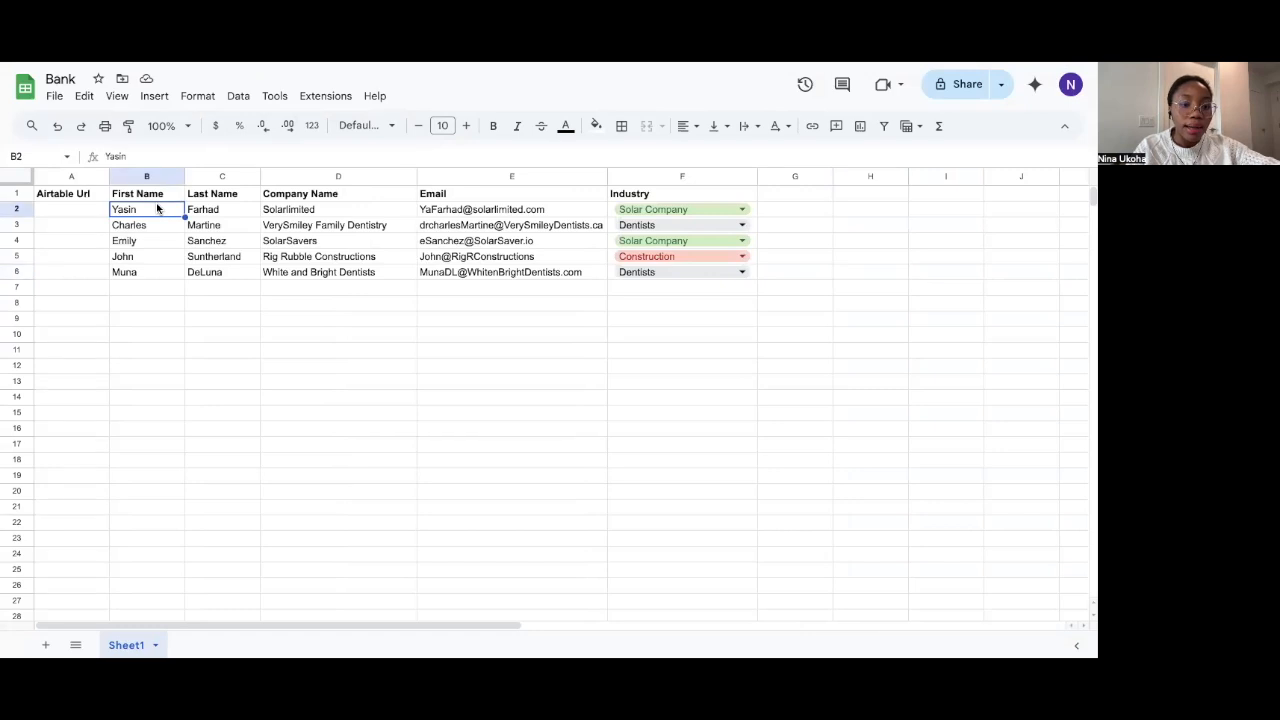
{"action": "left_click_drag", "start_coordinate": [157, 208], "coordinate": [680, 273]}
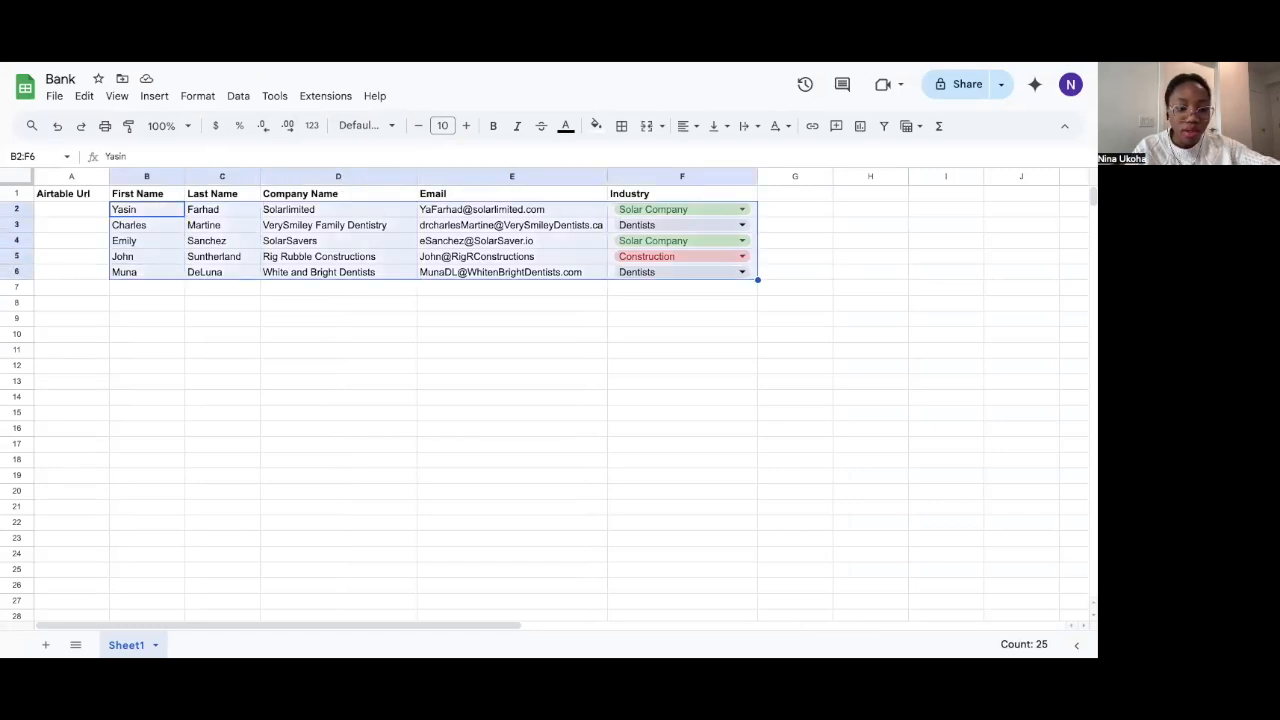
{"action": "key", "text": "ctrl+c"}
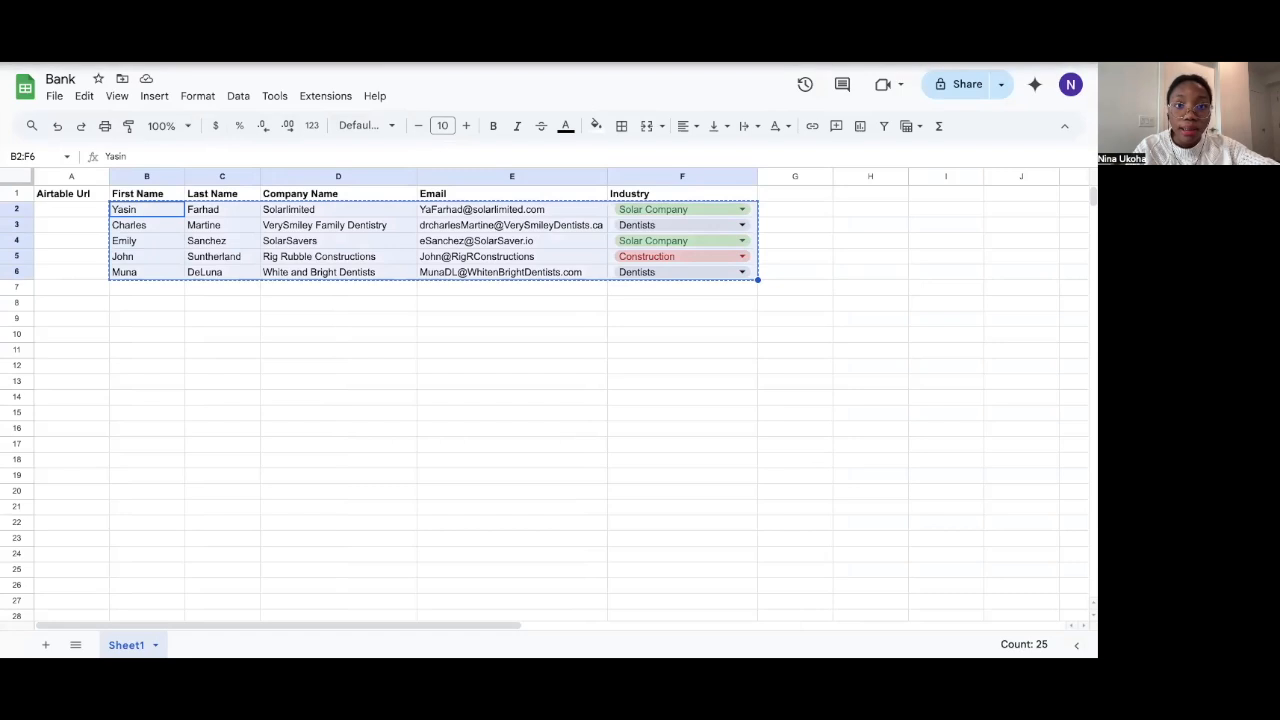
{"action": "key", "text": "ctrl+shift+Tab"}
{"action": "left_click", "coordinate": [91, 208]}
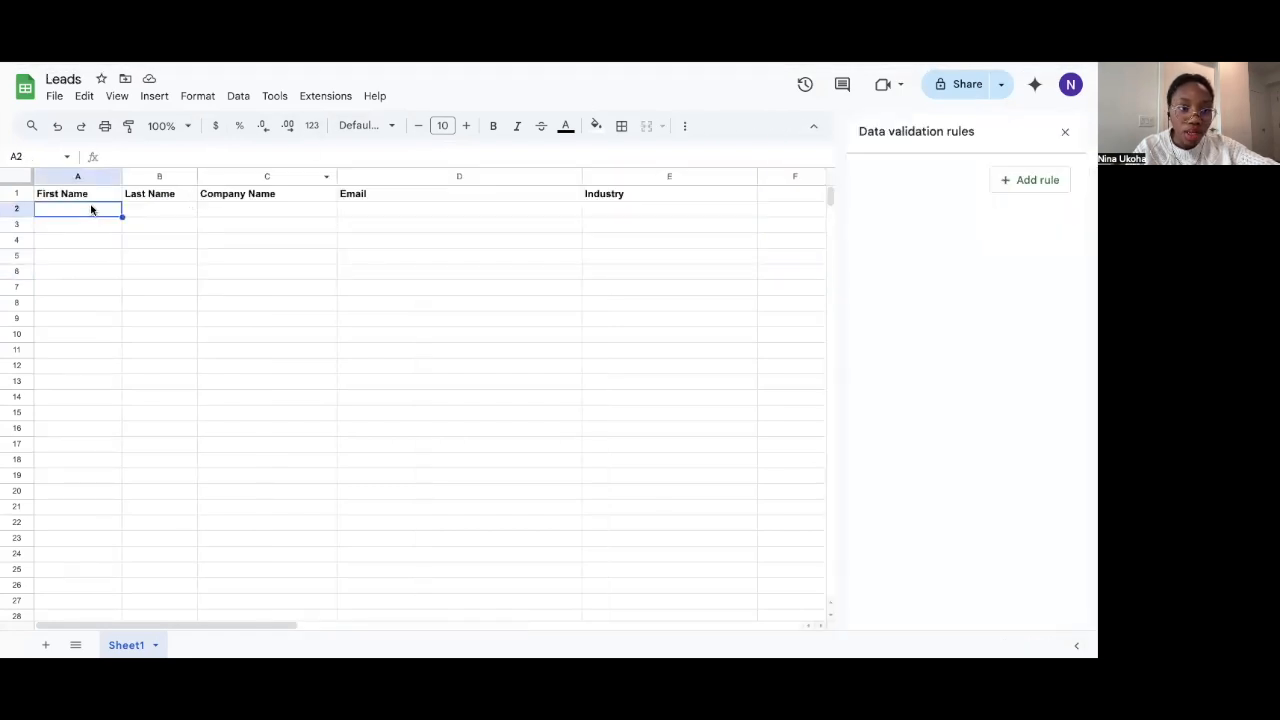
{"action": "key", "text": "ctrl+v"}
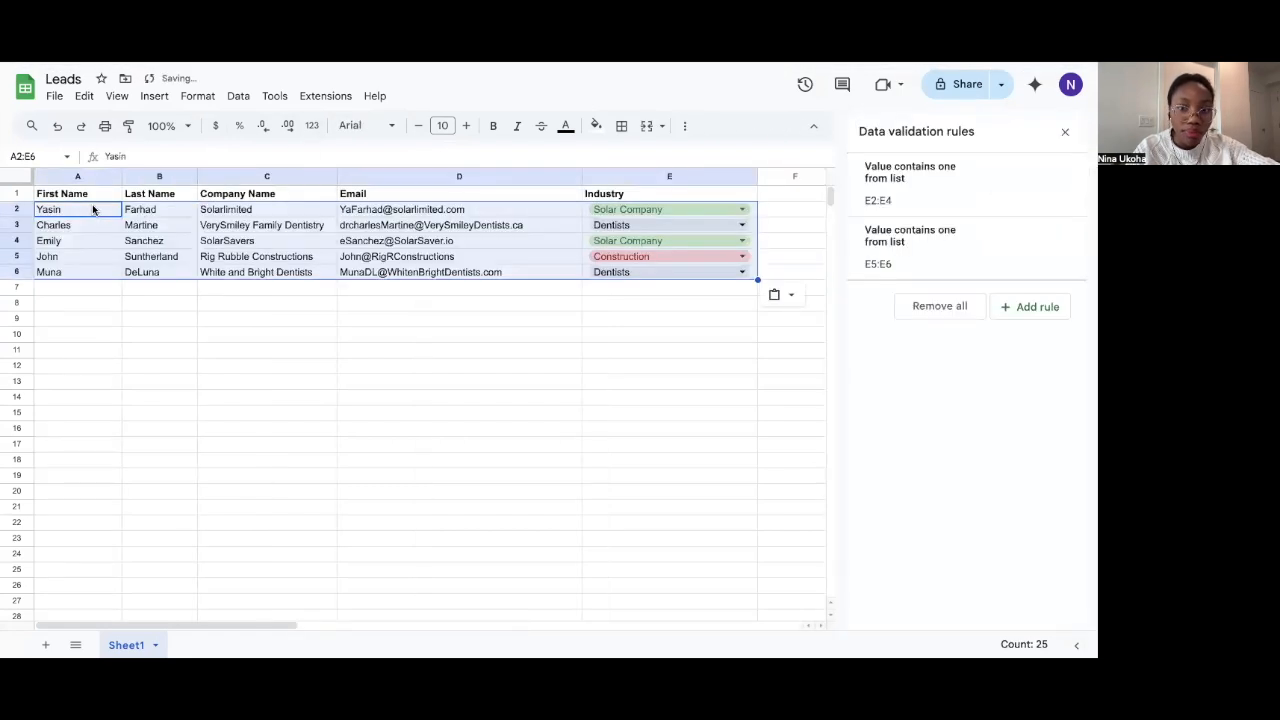
{"action": "left_click", "coordinate": [460, 367]}
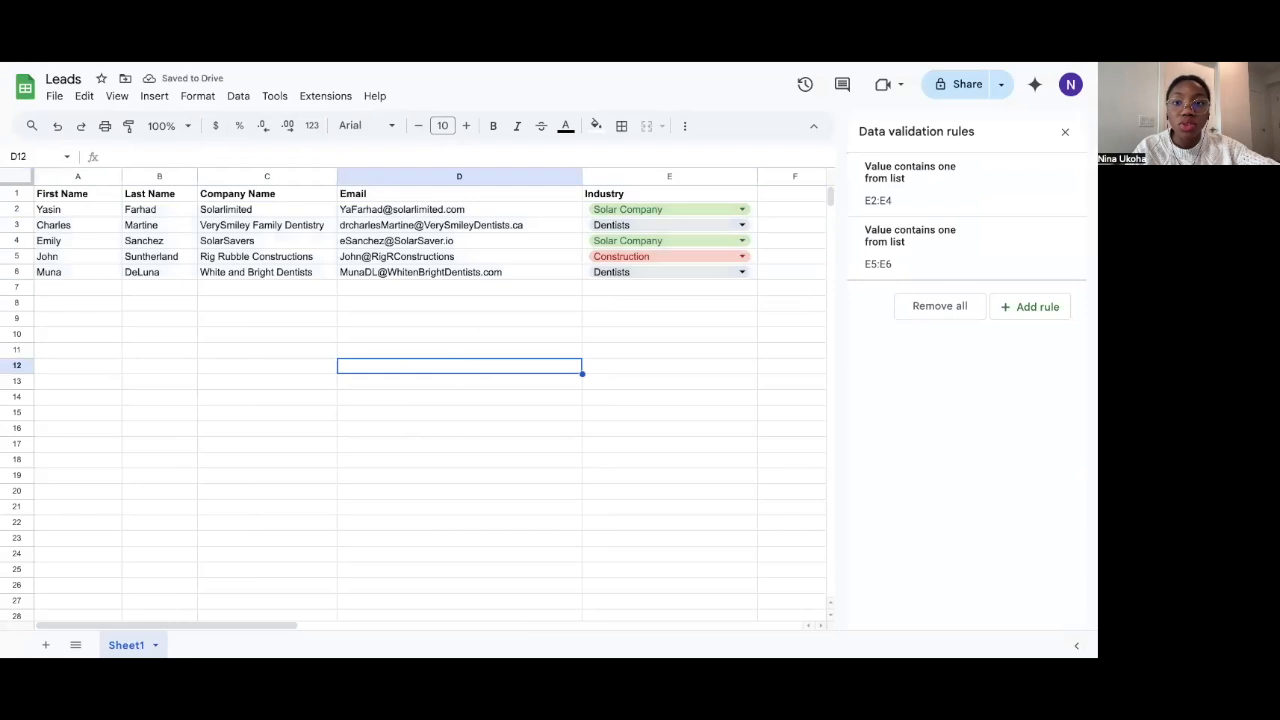
{"action": "left_click", "coordinate": [572, 62]}
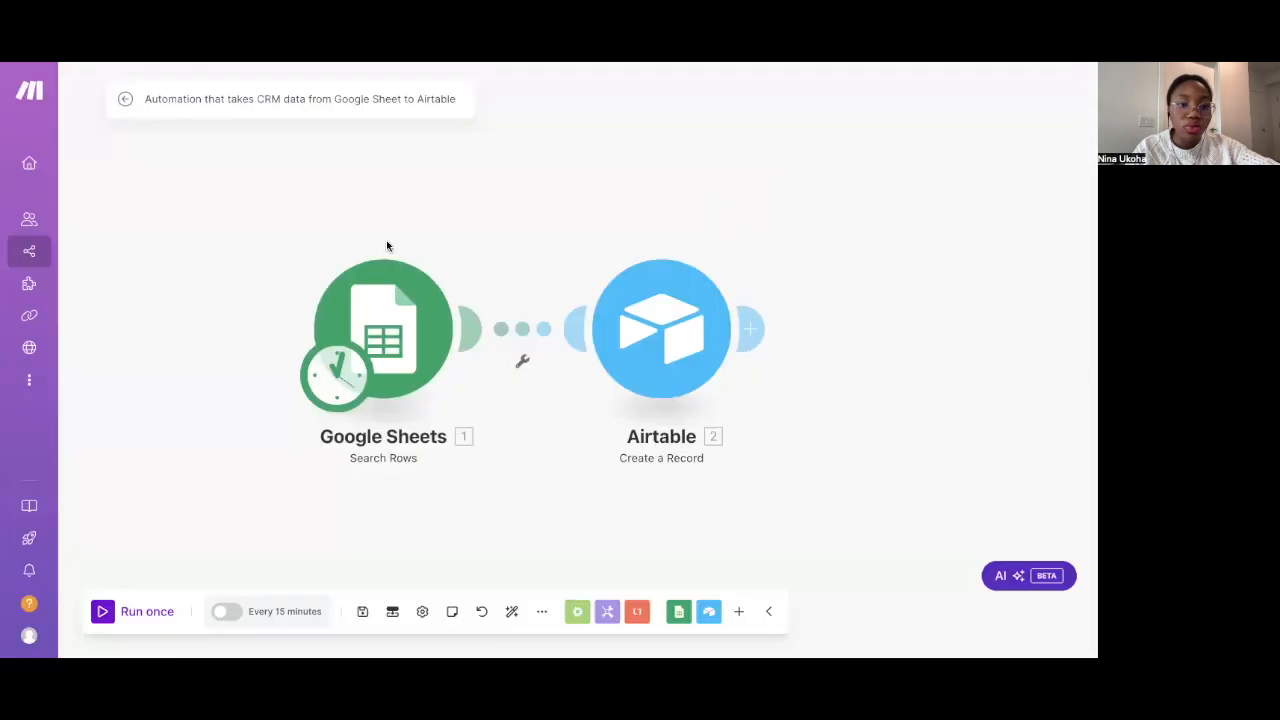
Run the scenario once, yielding 1 Google Sheets bundle and 5 Airtable records
{"action": "left_click", "coordinate": [104, 612]}
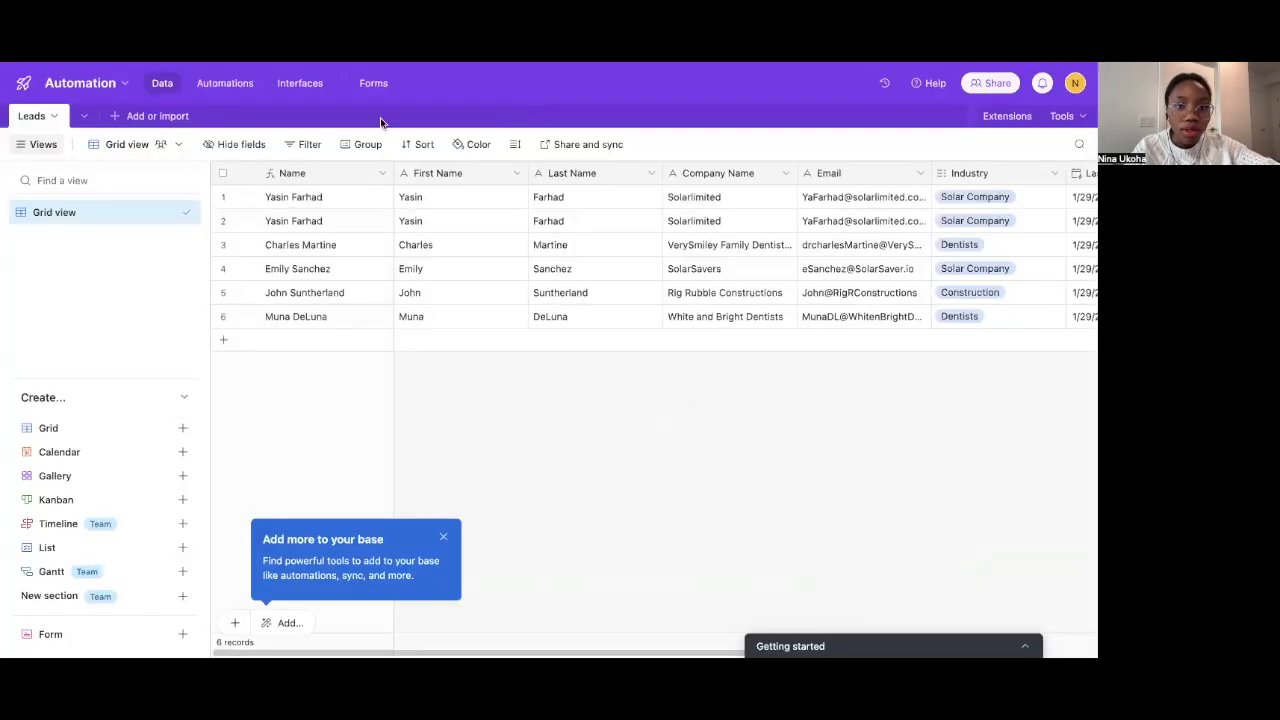
Scroll across the Airtable Leads grid to check the five imported records
{"action": "scroll", "coordinate": [470, 288], "scroll_direction": "right", "scroll_amount": 3}
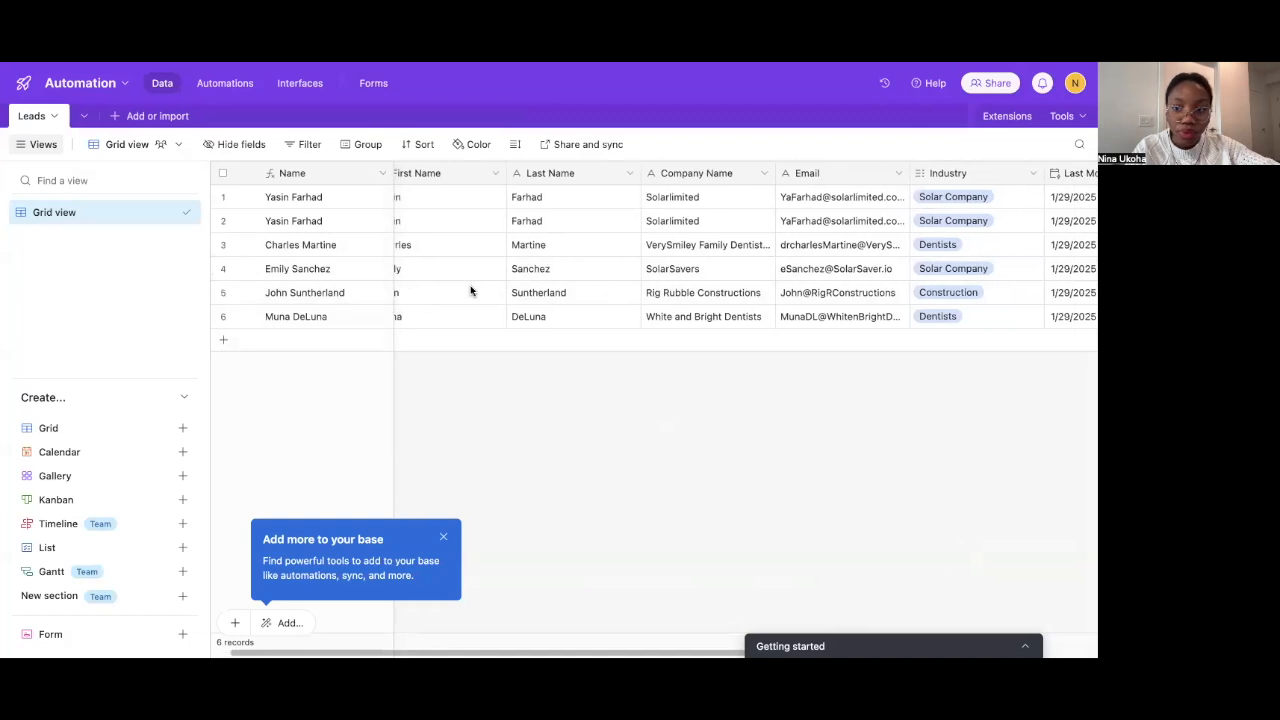
{"action": "scroll", "coordinate": [470, 290], "scroll_direction": "left", "scroll_amount": 3}
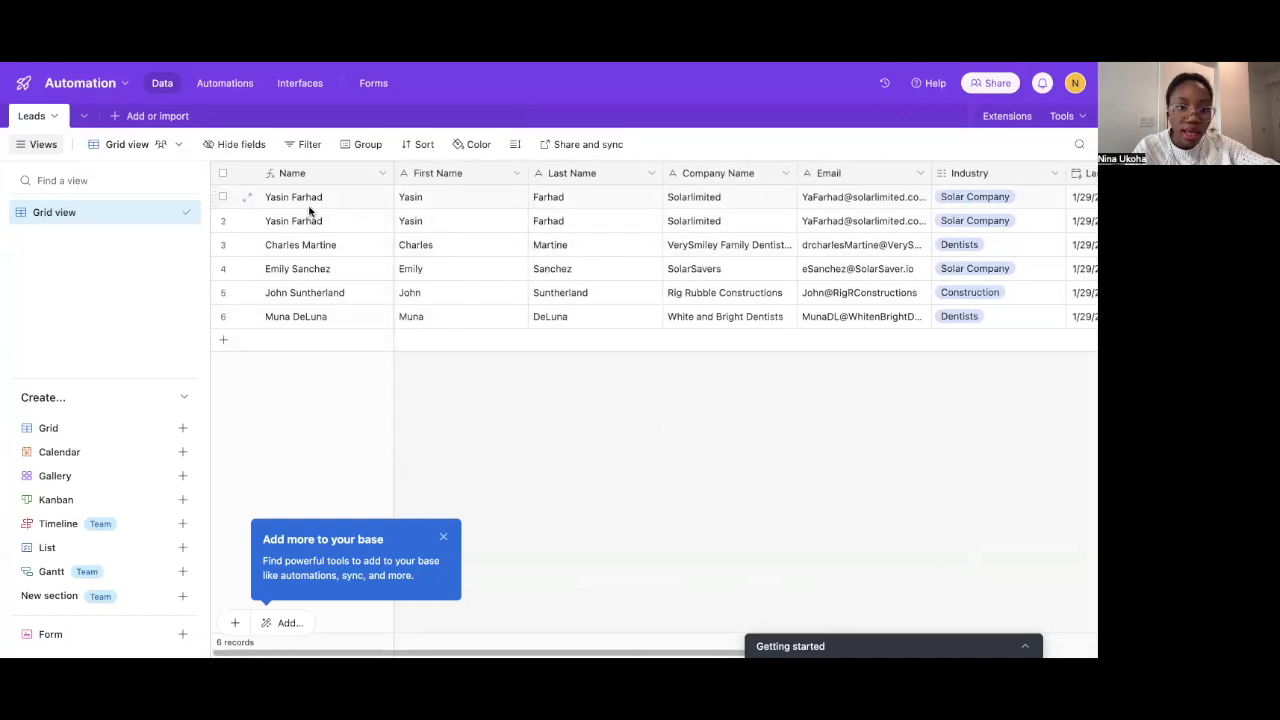
{"action": "scroll", "coordinate": [586, 349], "scroll_direction": "right", "scroll_amount": 5}
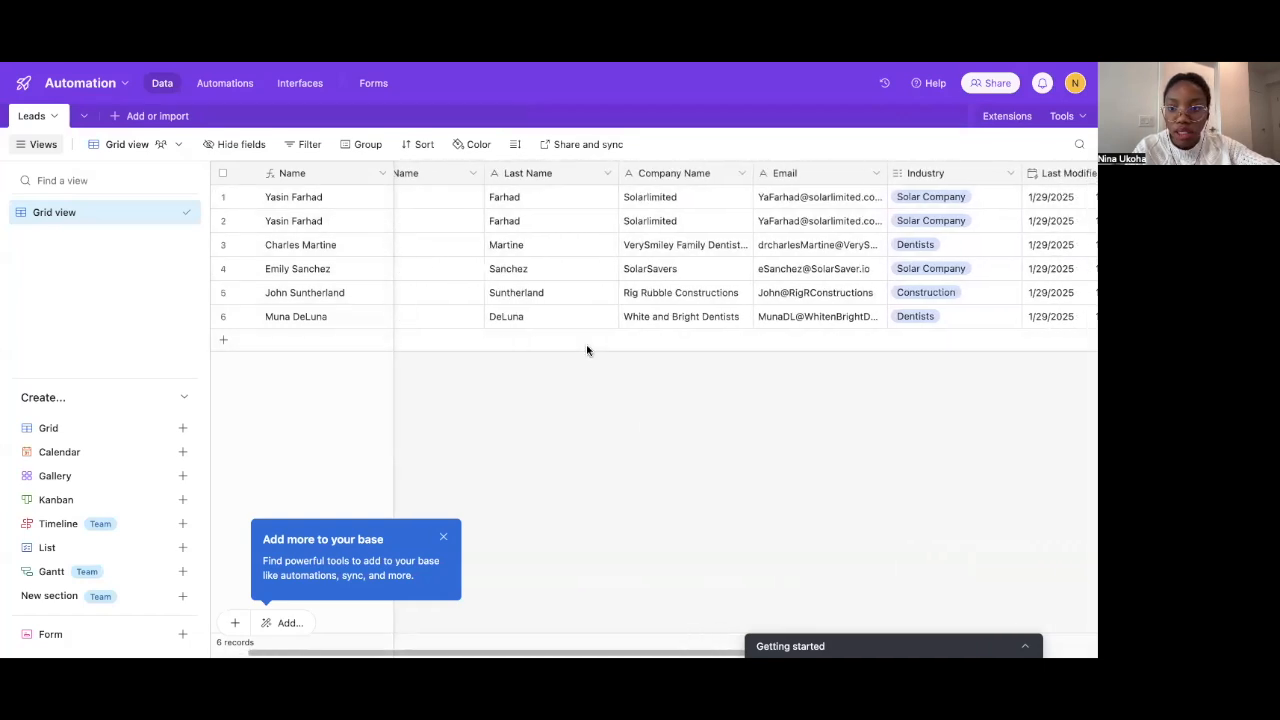
{"action": "scroll", "coordinate": [586, 349], "scroll_direction": "left", "scroll_amount": 5}
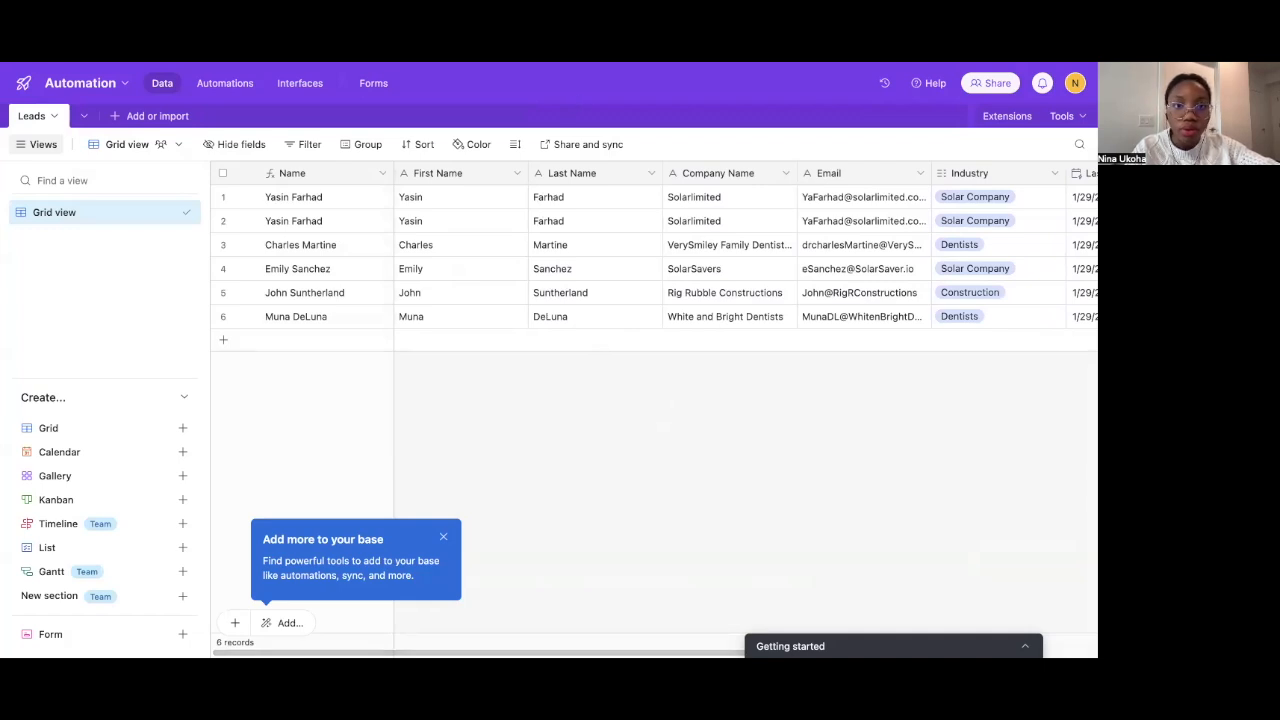
{"action": "key", "text": "ctrl+Tab"}
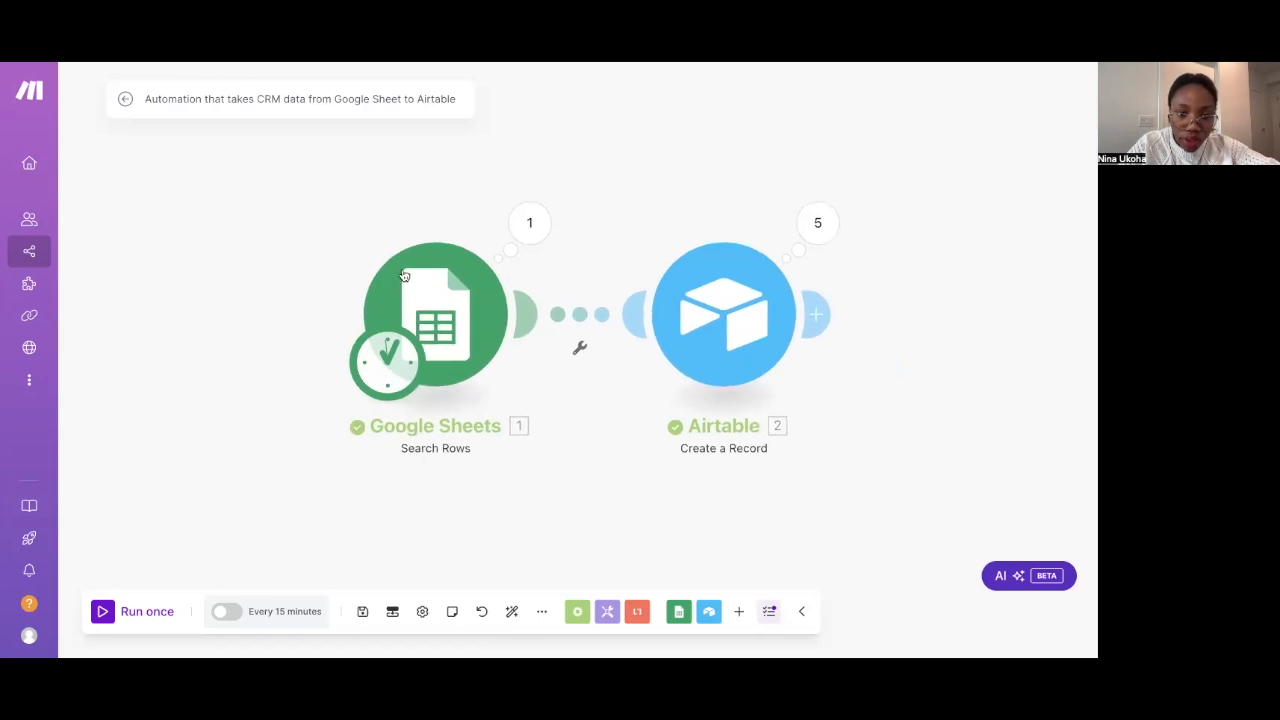
Delete the Airtable and Google Sheets modules, then choose Airtable for the fresh empty module
{"action": "left_click", "coordinate": [432, 307]}
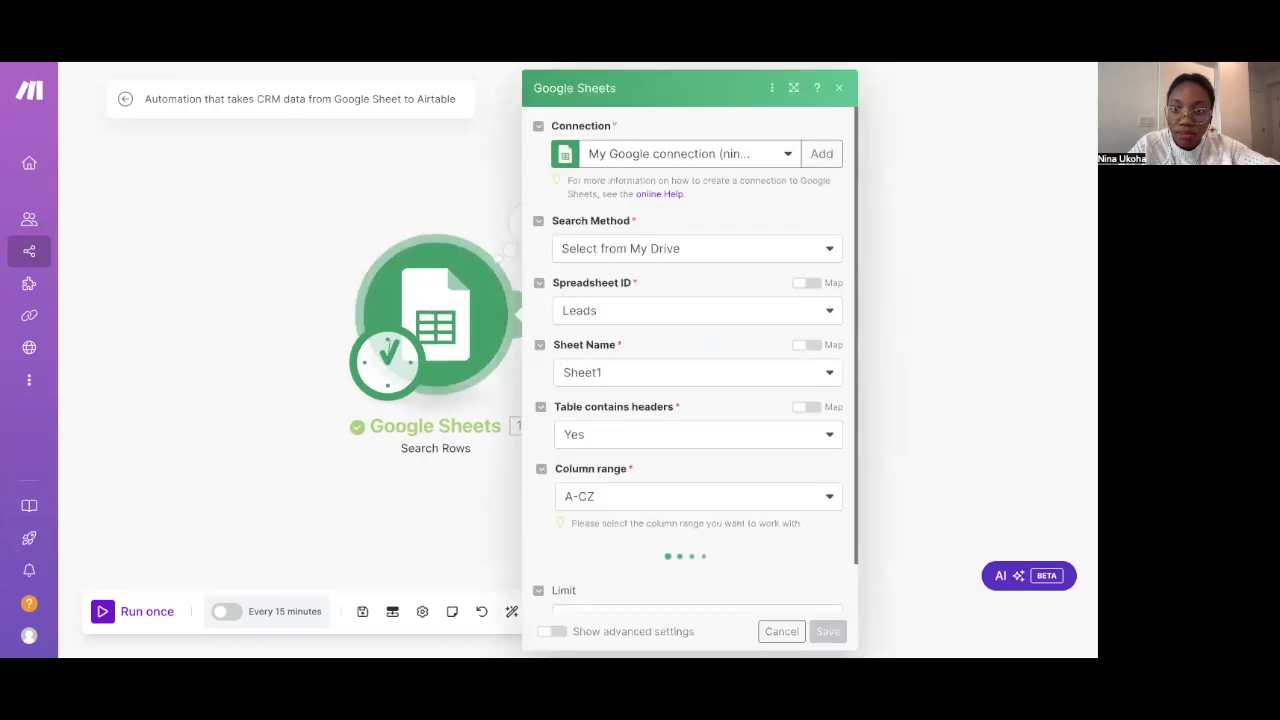
{"action": "left_click", "coordinate": [466, 156]}
{"action": "right_click", "coordinate": [710, 286]}
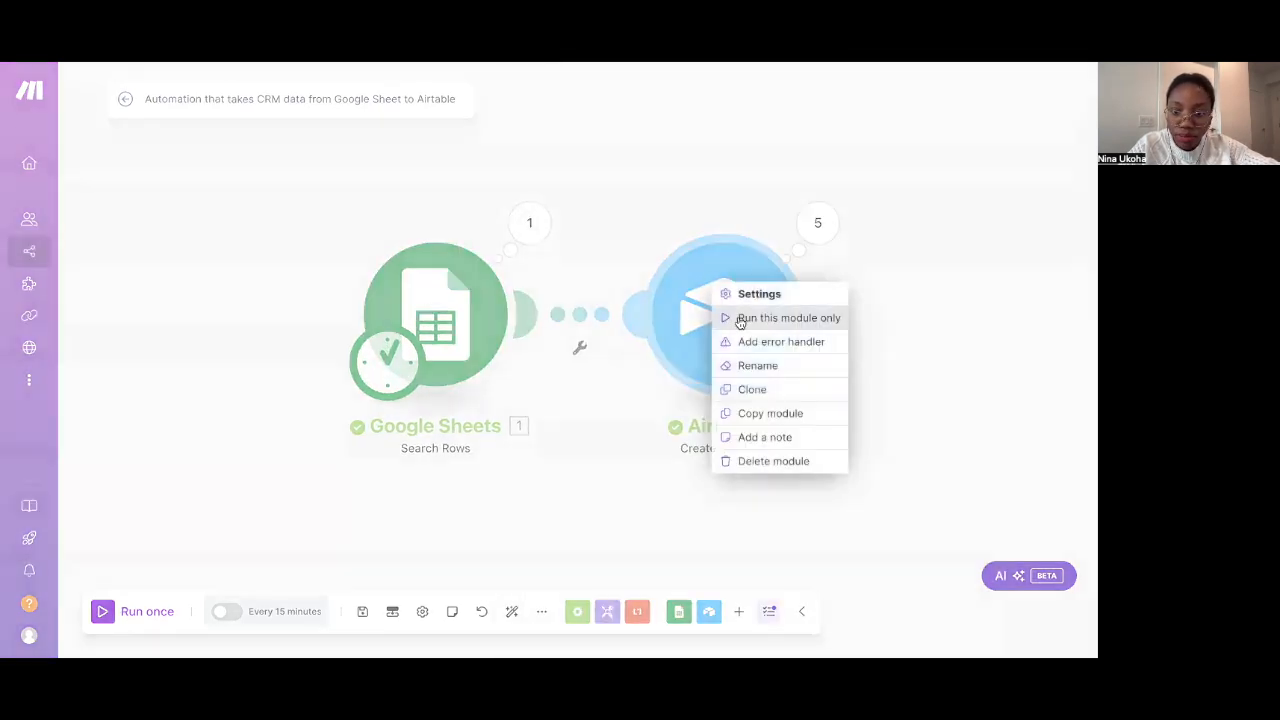
{"action": "left_click", "coordinate": [755, 461]}
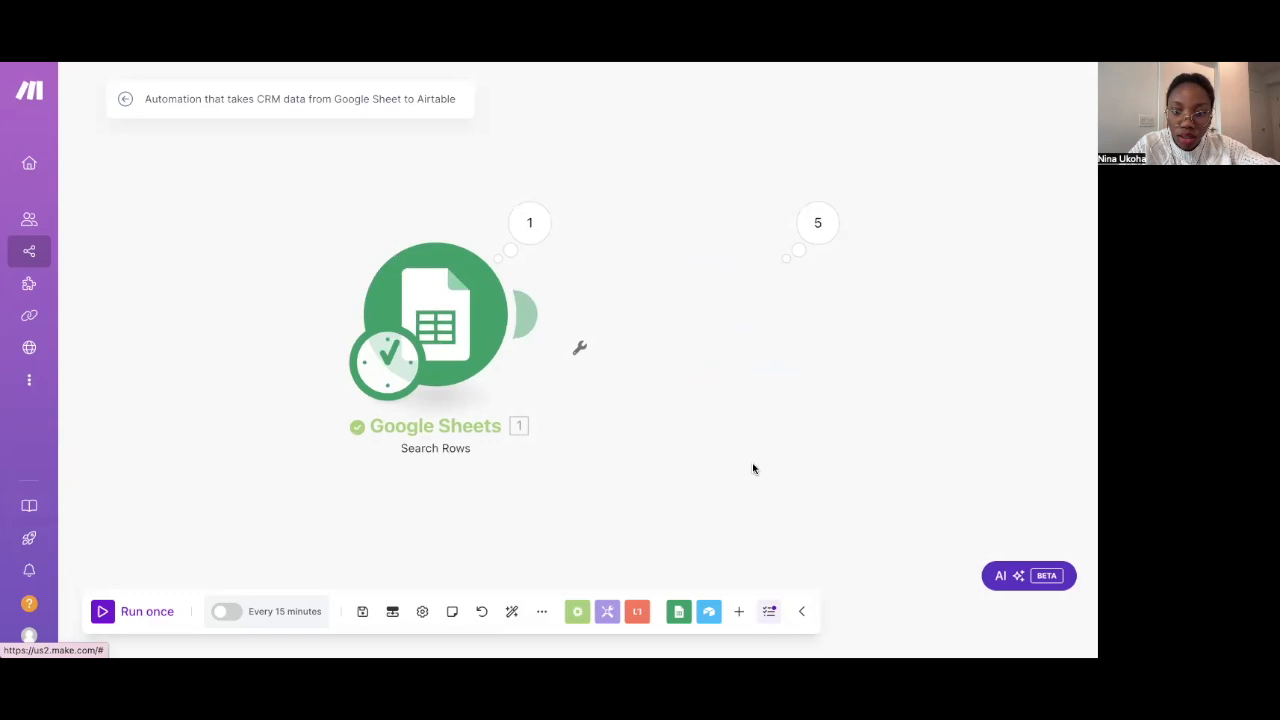
{"action": "right_click", "coordinate": [453, 313]}
{"action": "left_click", "coordinate": [500, 517]}
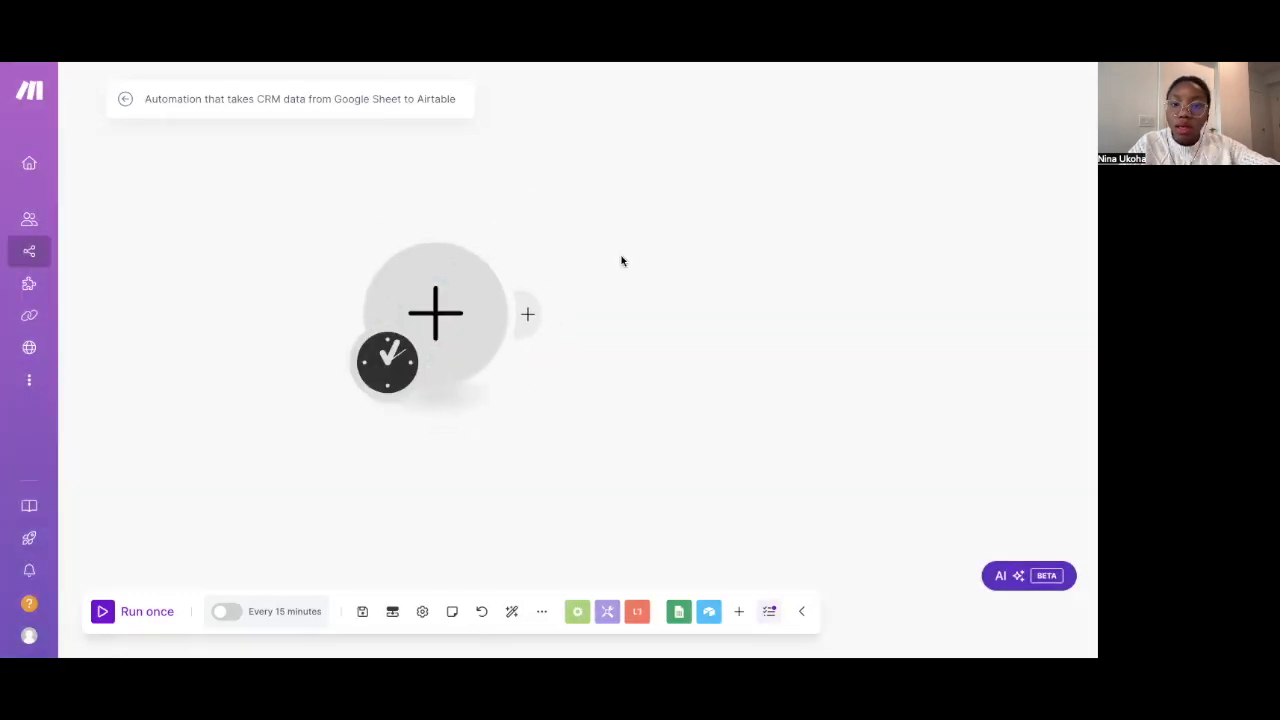
{"action": "left_click", "coordinate": [471, 290]}
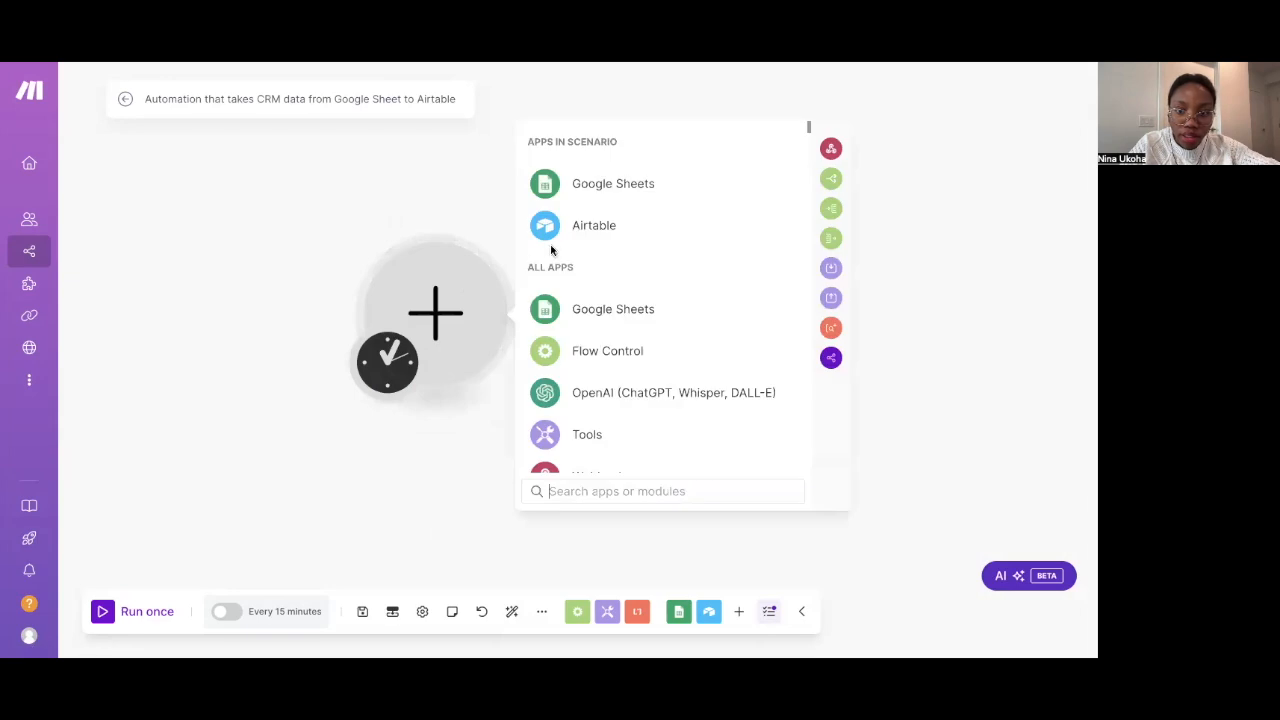
{"action": "left_click", "coordinate": [588, 233]}
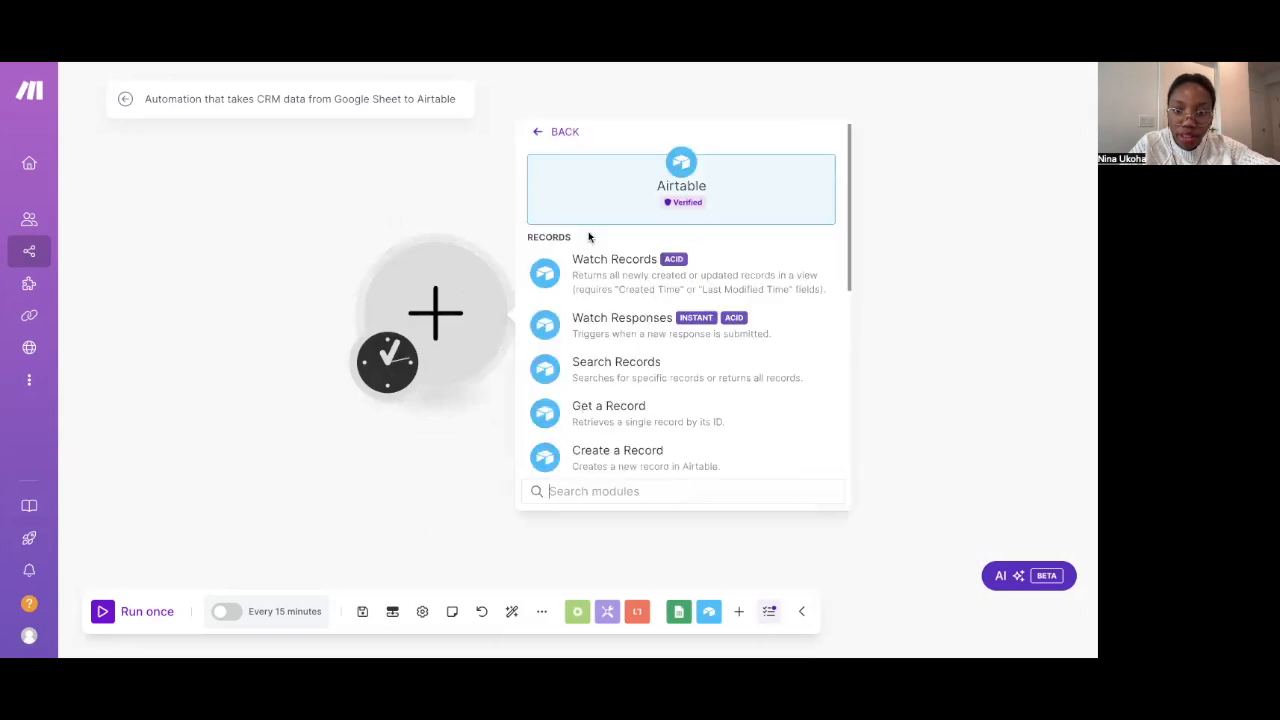
Make the module Watch Records on the Automation base's Leads table
{"action": "left_click", "coordinate": [612, 290]}
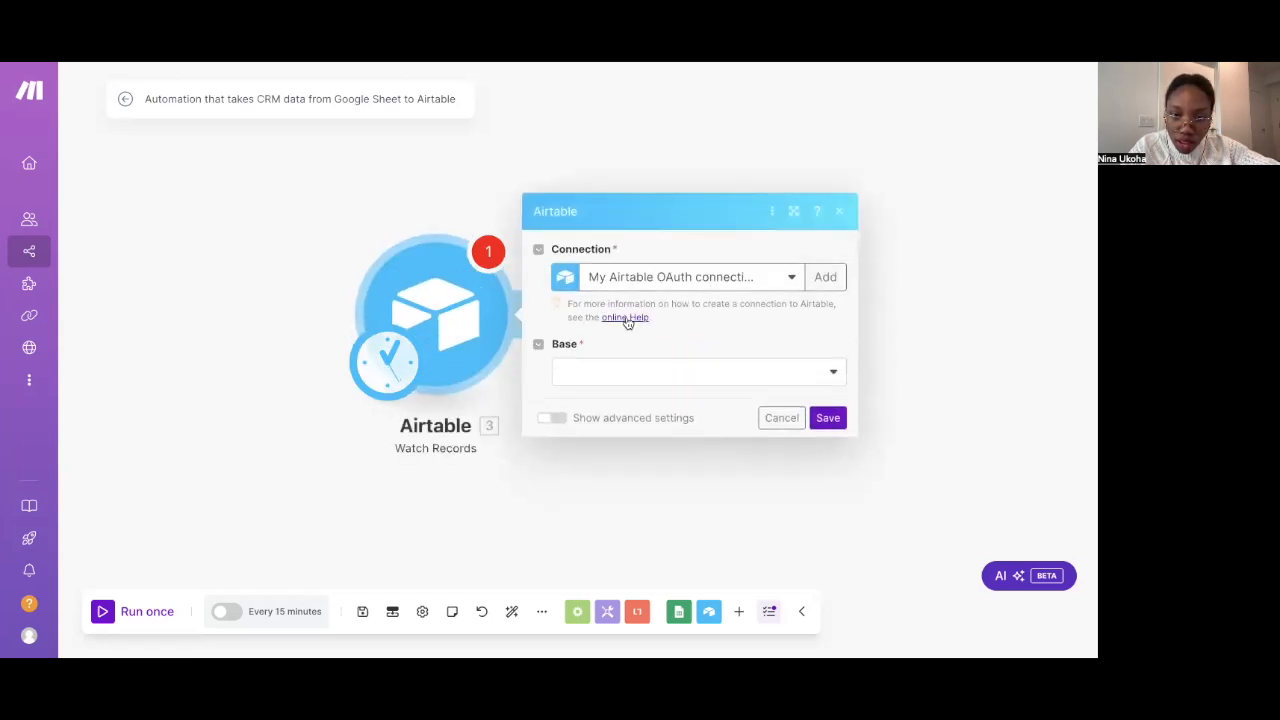
{"action": "left_click", "coordinate": [629, 375]}
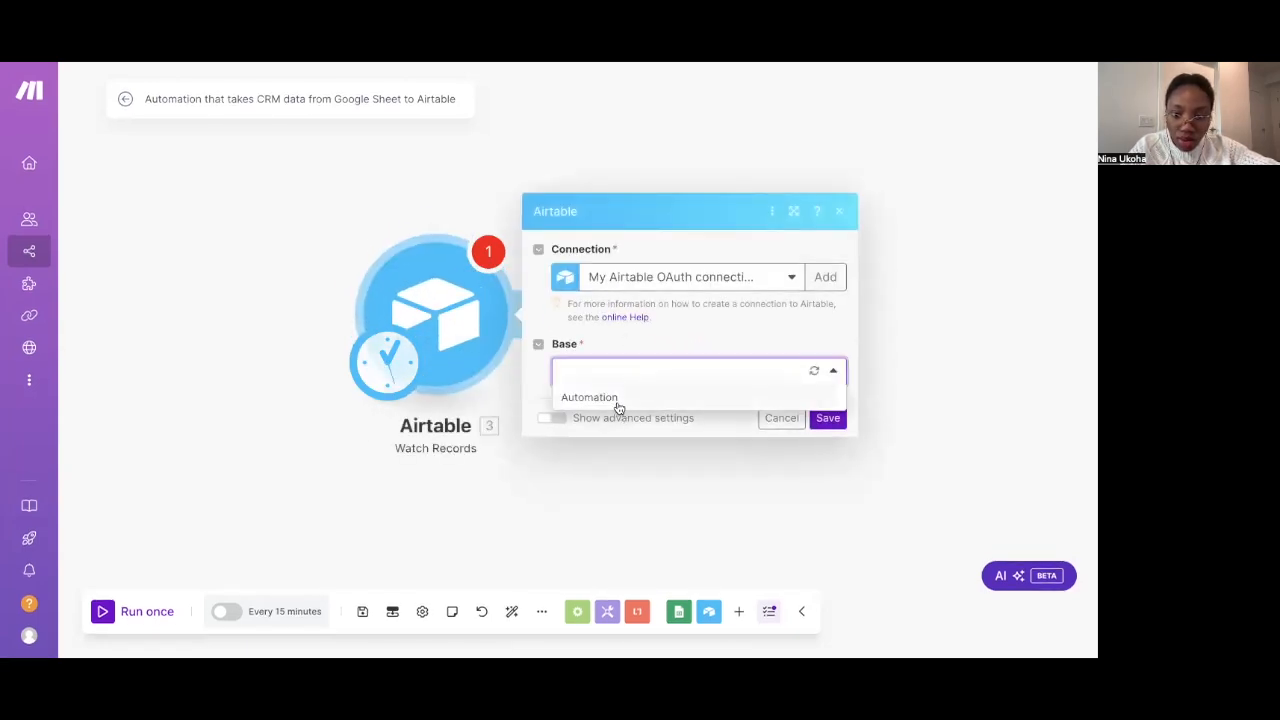
{"action": "left_click", "coordinate": [617, 400]}
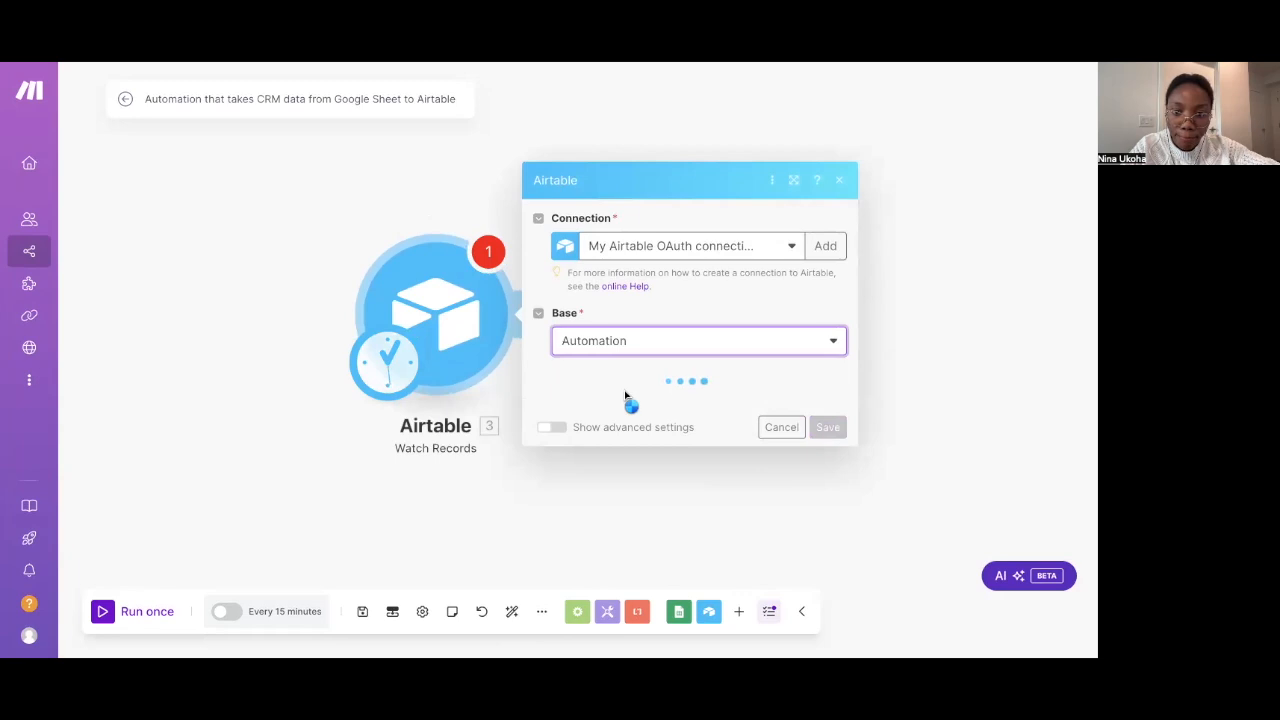
{"action": "left_click", "coordinate": [618, 410]}
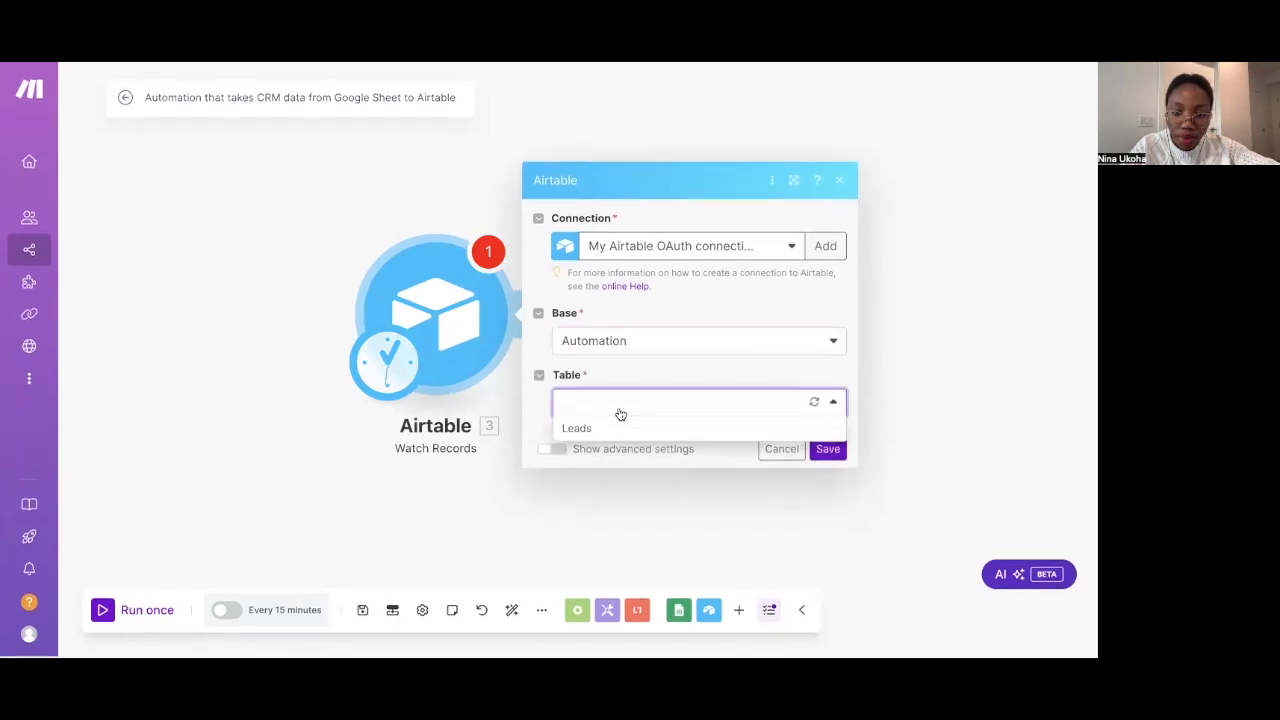
{"action": "left_click", "coordinate": [620, 430]}
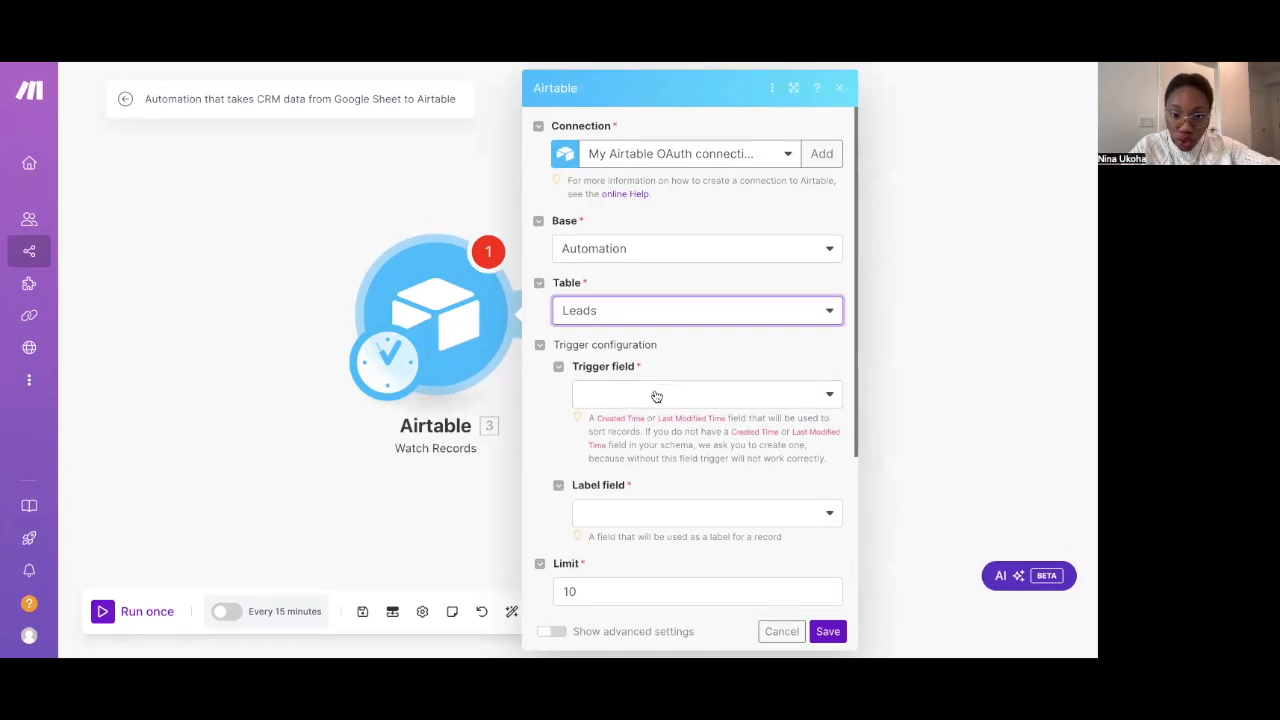
Set trigger field Last Modified, label field Name, limit 45, and save the trigger
{"action": "left_click", "coordinate": [656, 395]}
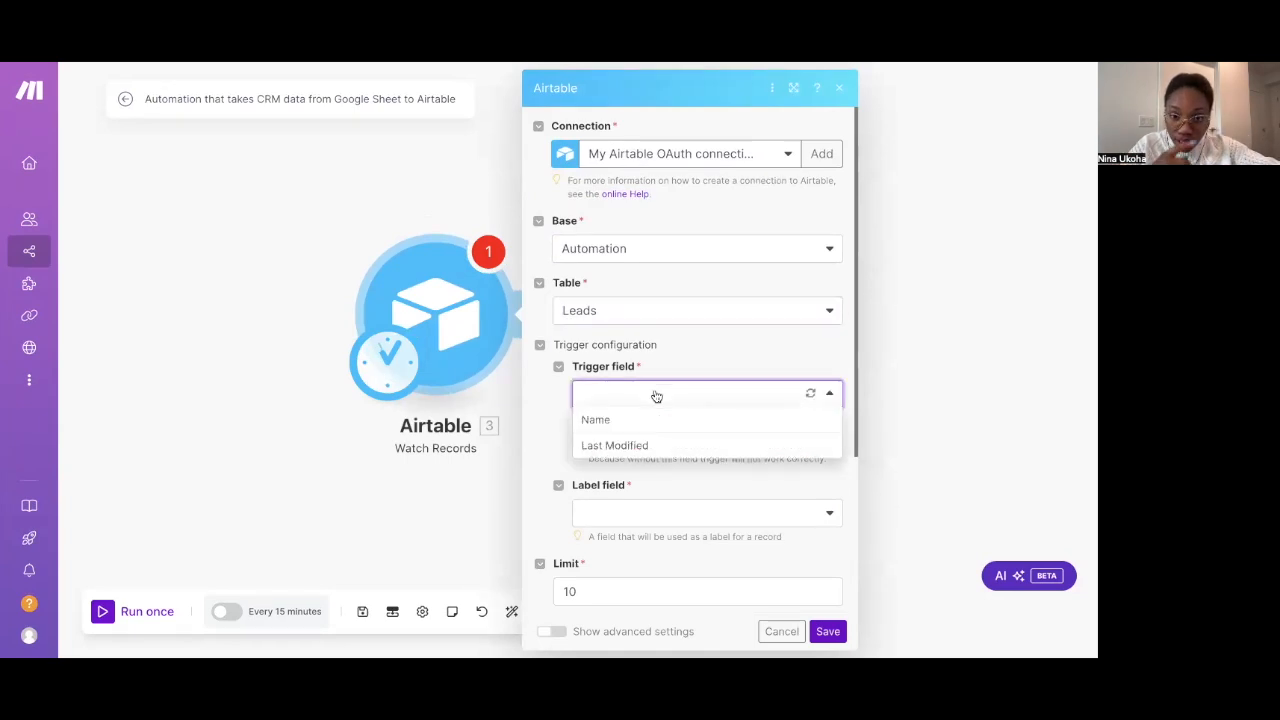
{"action": "left_click", "coordinate": [630, 447]}
{"action": "scroll", "coordinate": [626, 437], "scroll_direction": "down", "scroll_amount": 2}
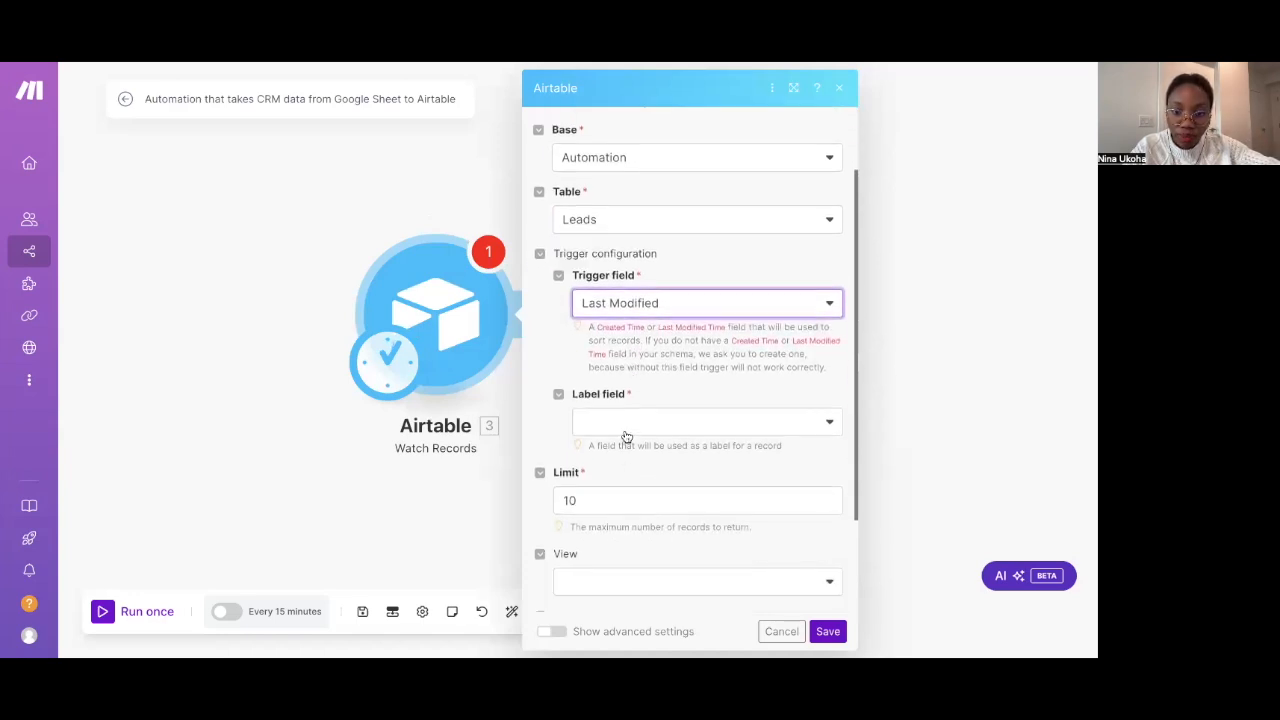
{"action": "left_click", "coordinate": [626, 430]}
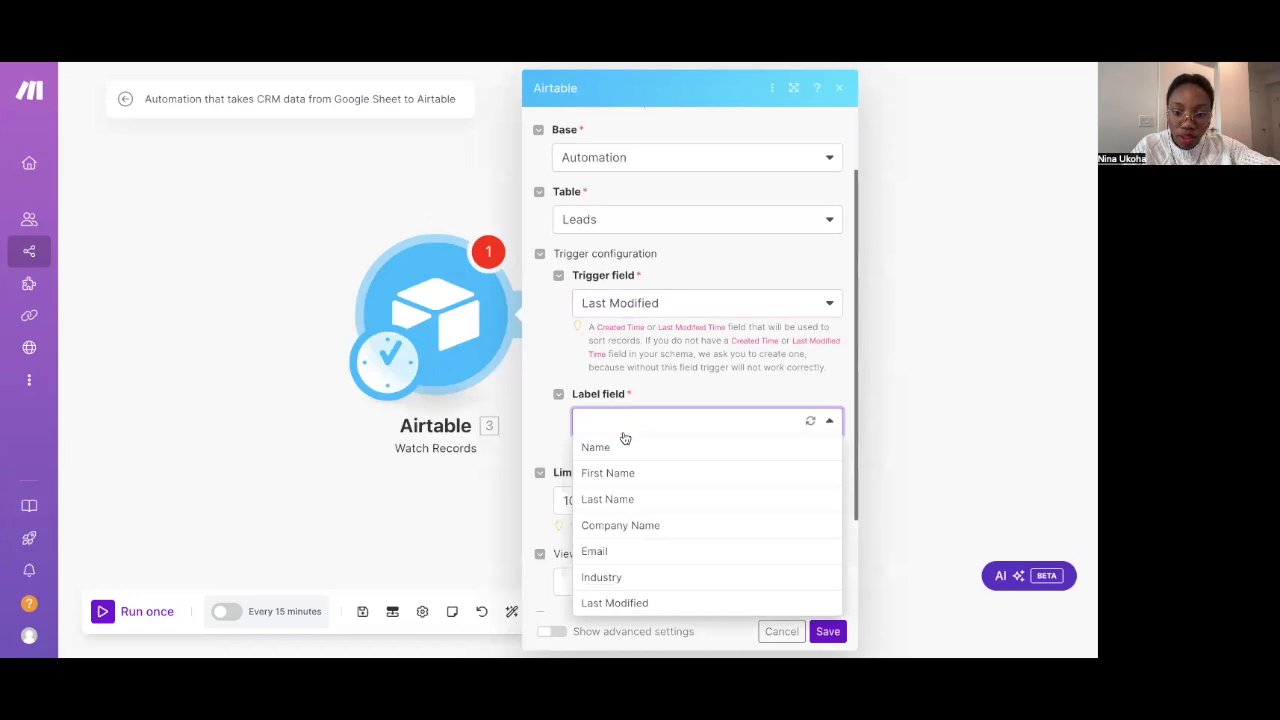
{"action": "left_click", "coordinate": [620, 446]}
{"action": "scroll", "coordinate": [610, 477], "scroll_direction": "down", "scroll_amount": 2}
{"action": "left_click", "coordinate": [611, 416]}
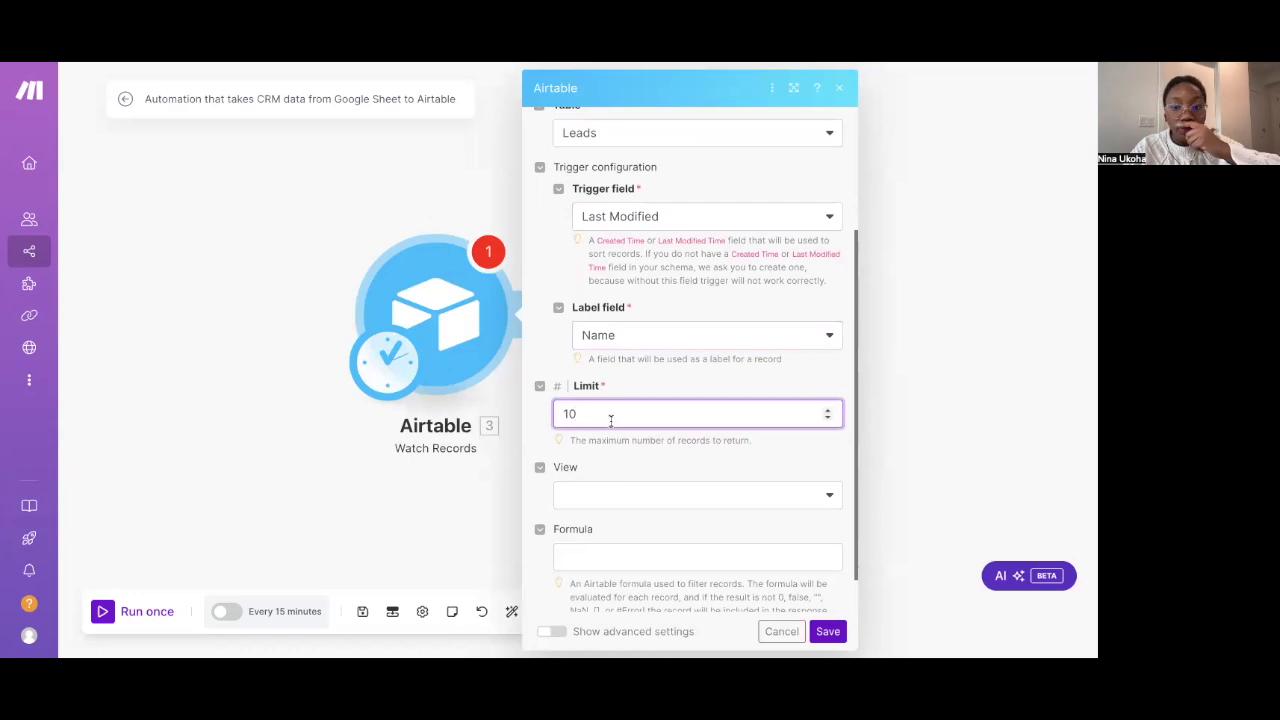
{"action": "key", "text": "BackSpace"}
{"action": "key", "text": "BackSpace"}
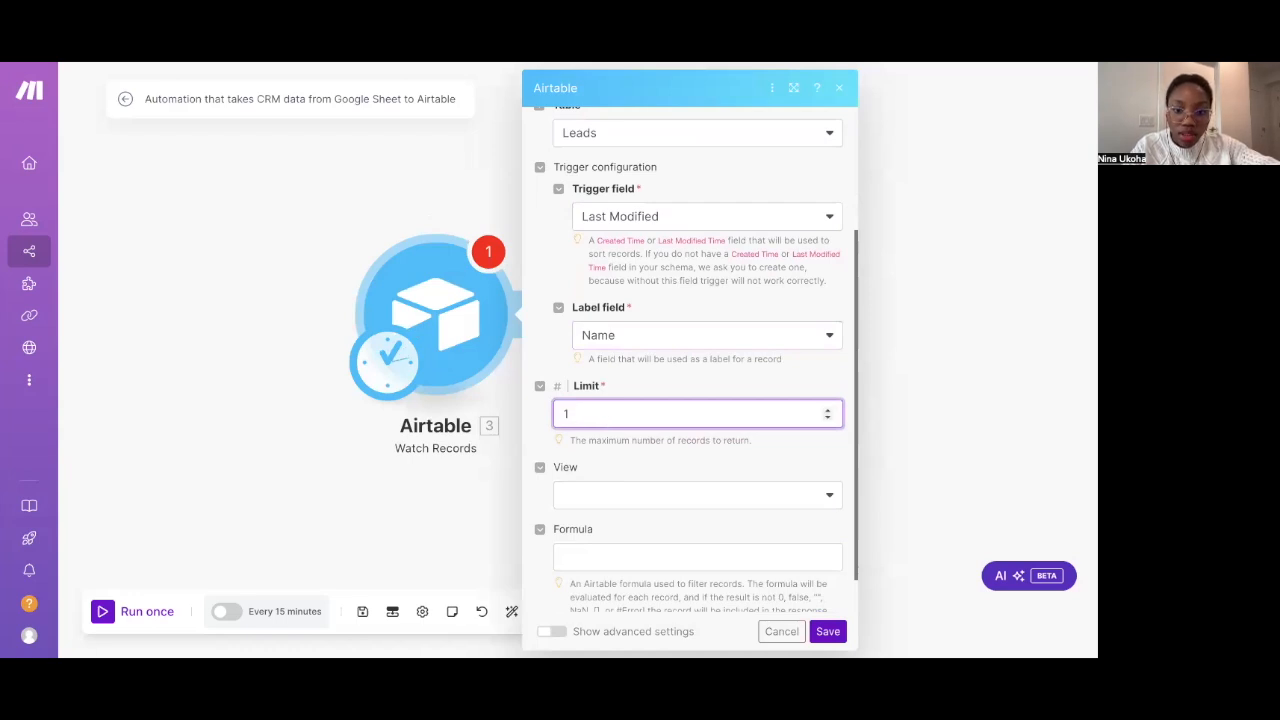
{"action": "type", "text": "45"}
{"action": "left_click", "coordinate": [729, 456]}
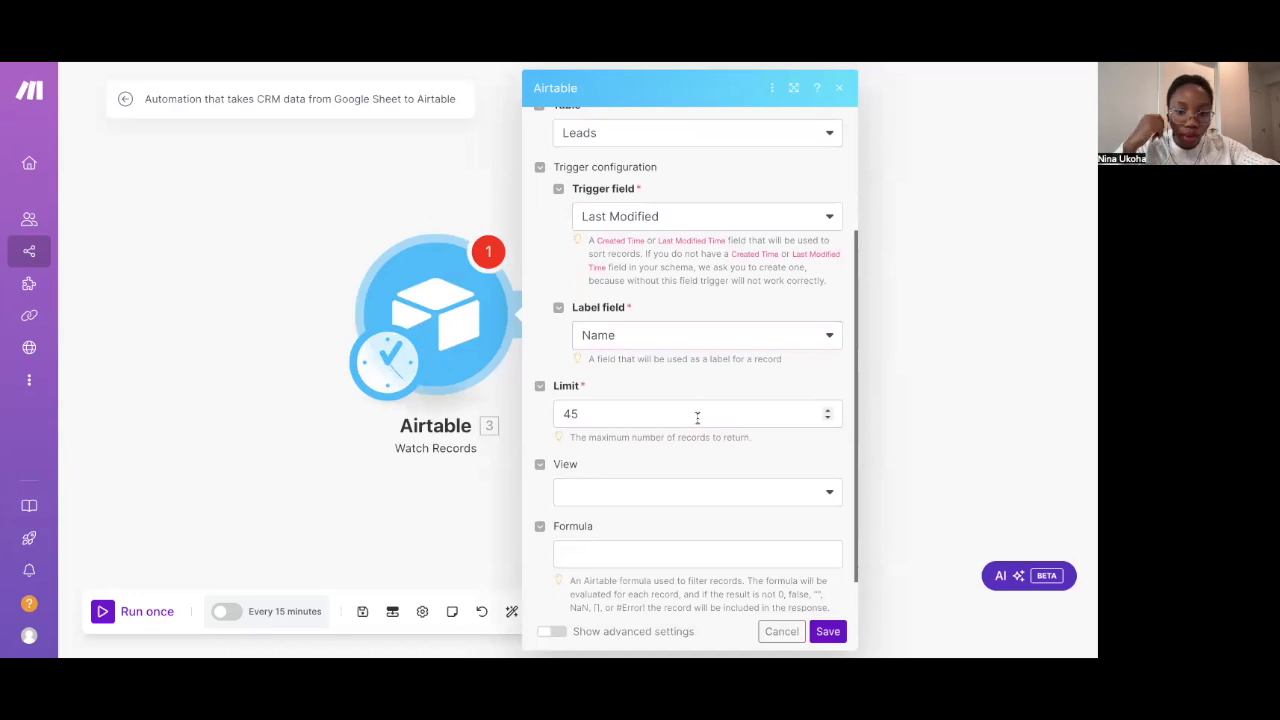
{"action": "scroll", "coordinate": [697, 418], "scroll_direction": "down", "scroll_amount": 1}
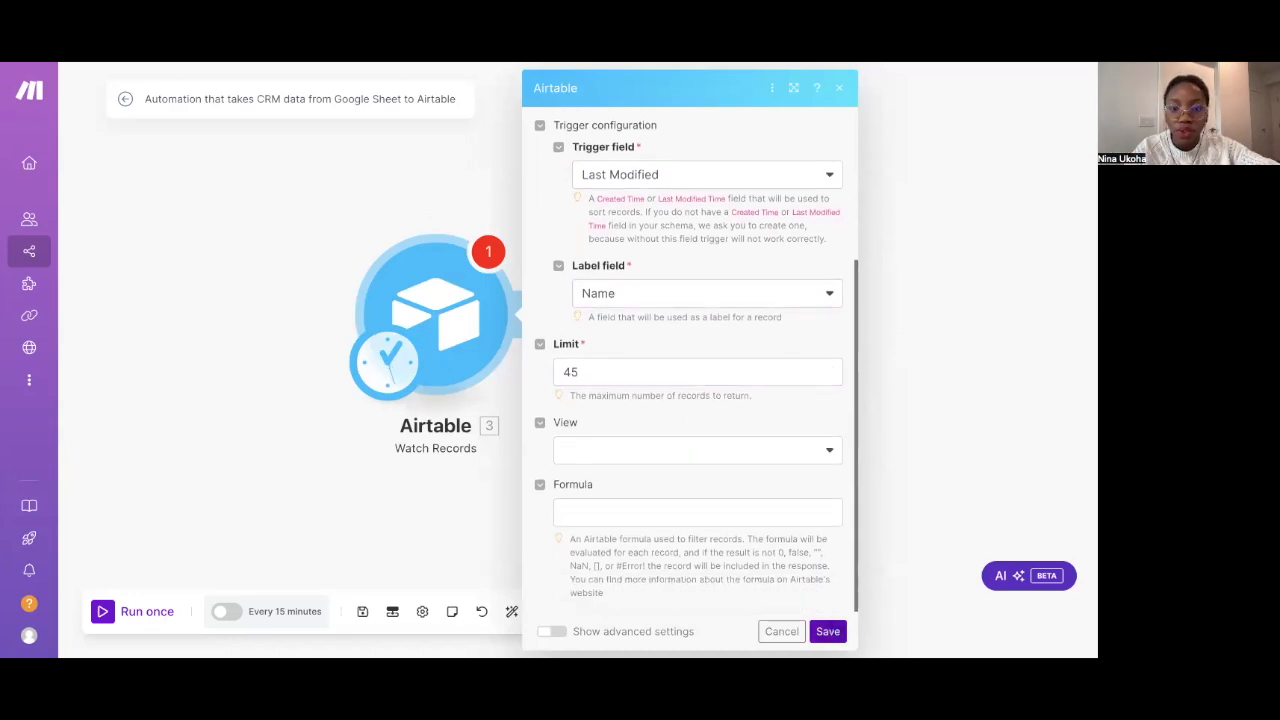
{"action": "left_click", "coordinate": [828, 631]}
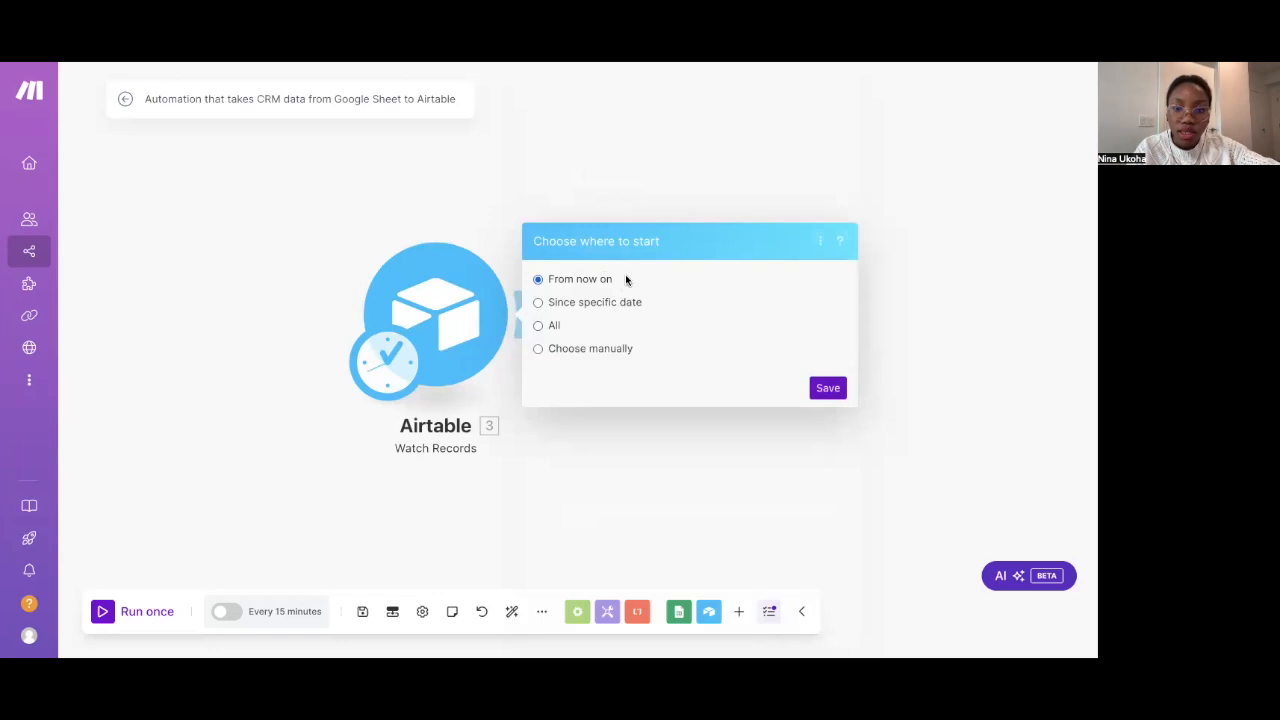
Keep 'From now on' for the trigger, then append a Google Sheets Add a Row module
{"action": "left_click", "coordinate": [827, 388]}
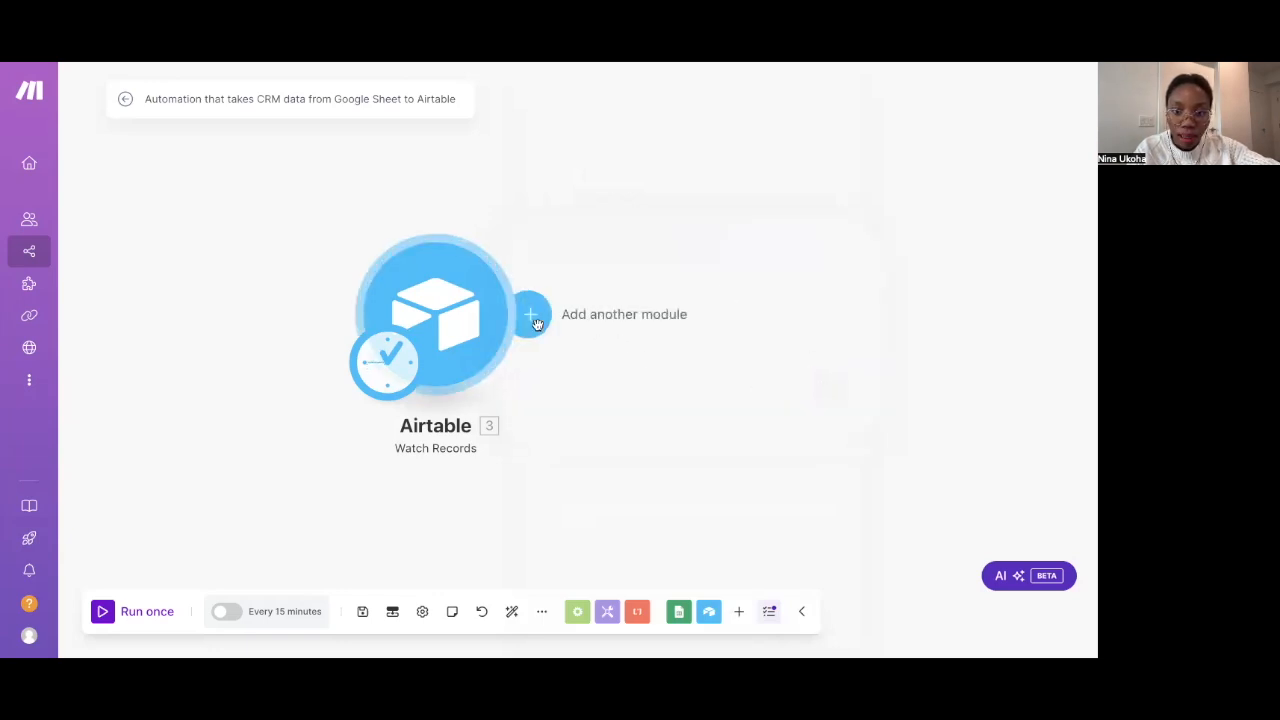
{"action": "left_click", "coordinate": [532, 318]}
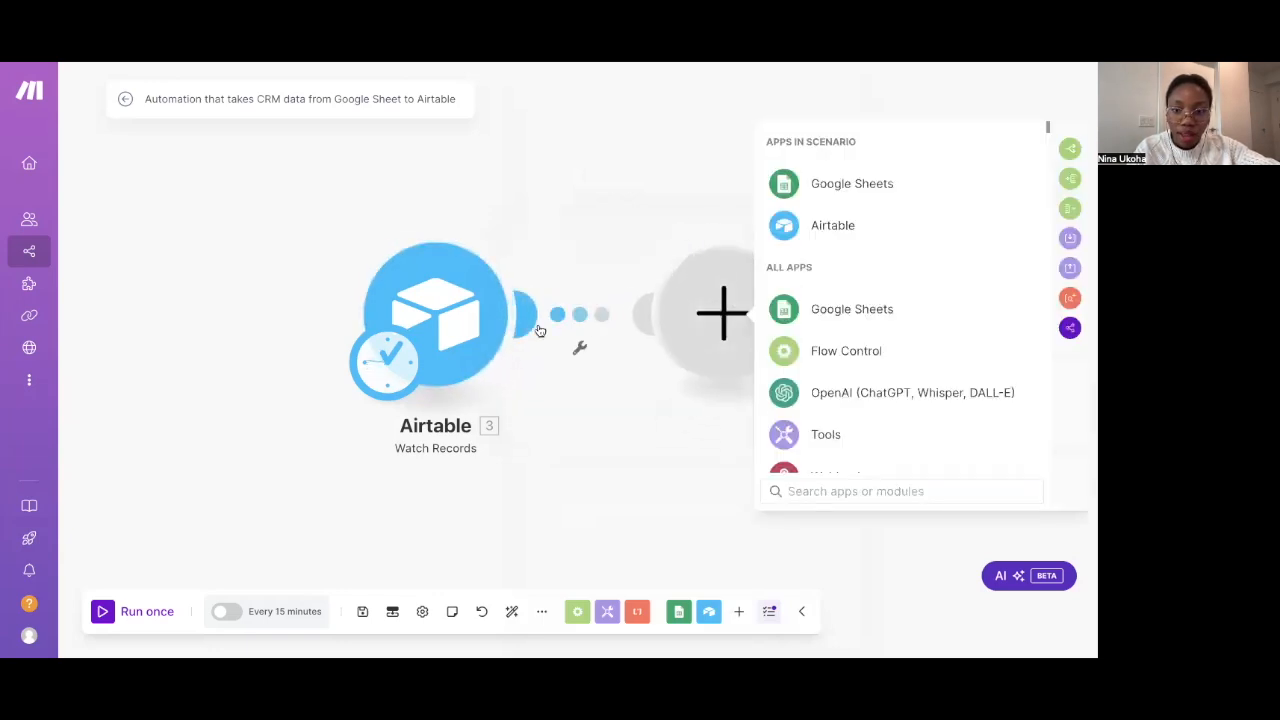
{"action": "left_click", "coordinate": [808, 195]}
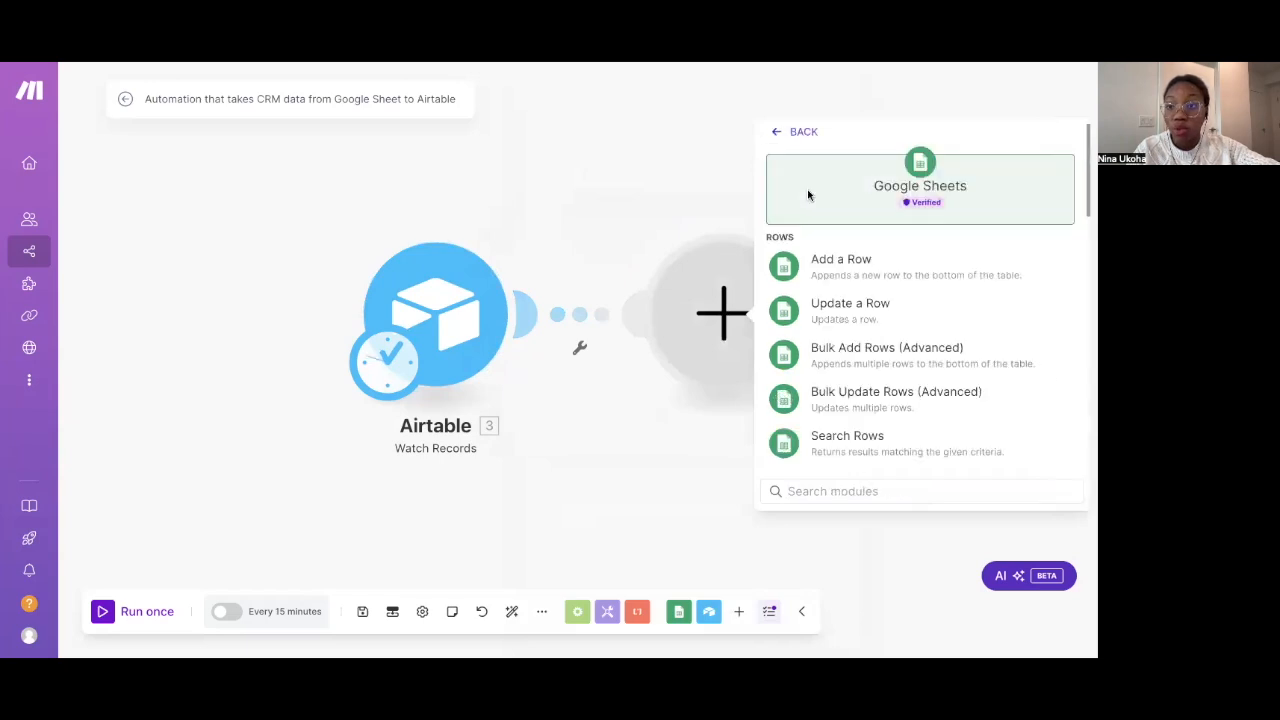
{"action": "left_click", "coordinate": [838, 276]}
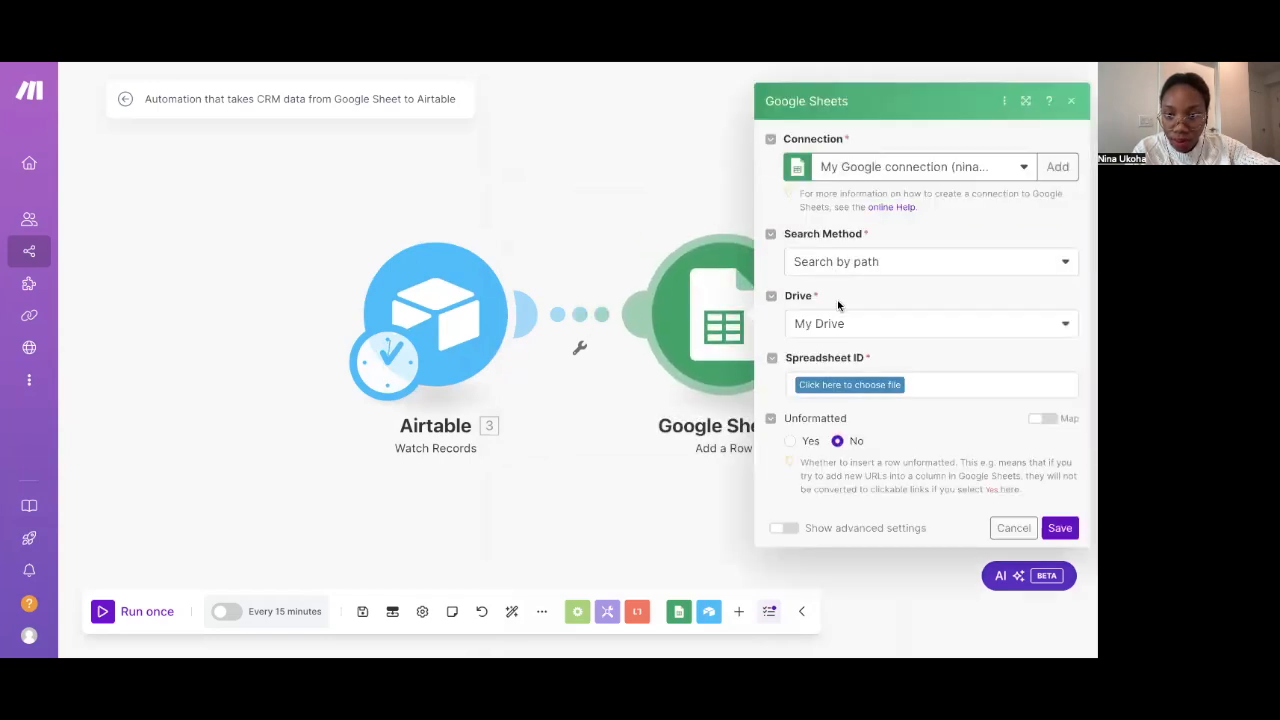
Locate the target spreadsheet by path, choosing the Leads spreadsheet and Sheet1
{"action": "left_click", "coordinate": [863, 270]}
{"action": "left_click", "coordinate": [864, 286]}
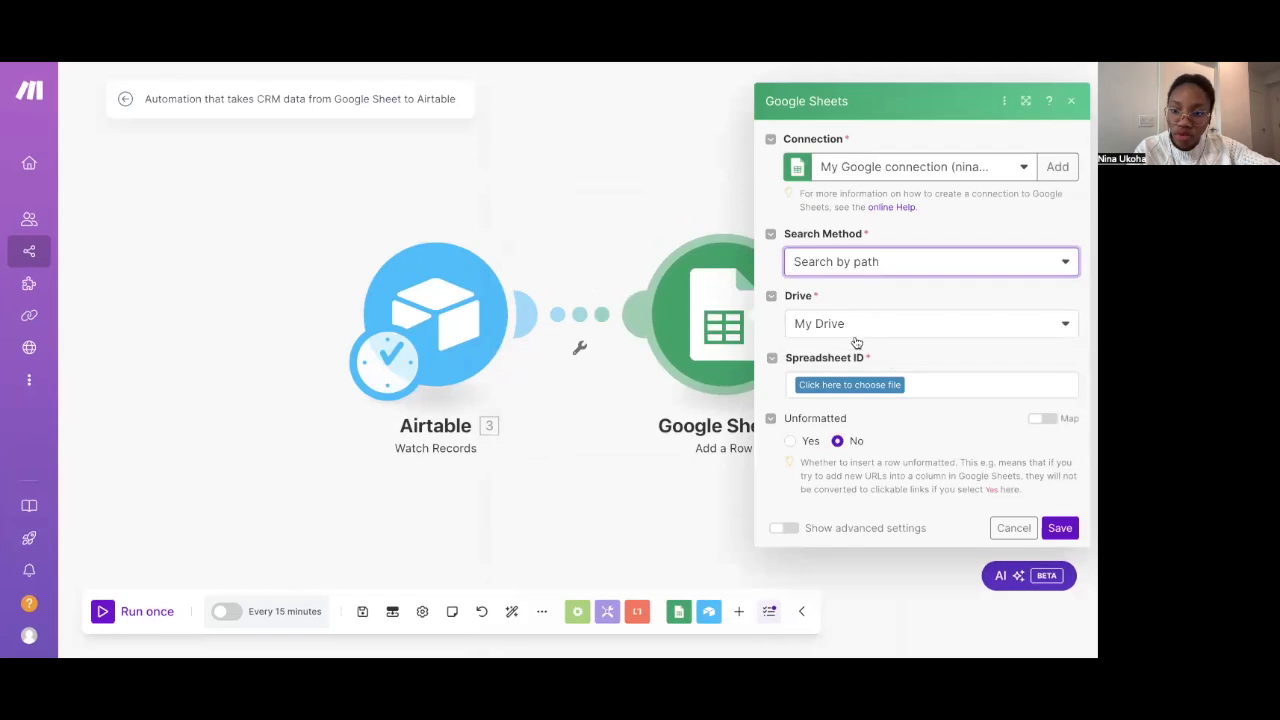
{"action": "left_click", "coordinate": [876, 386]}
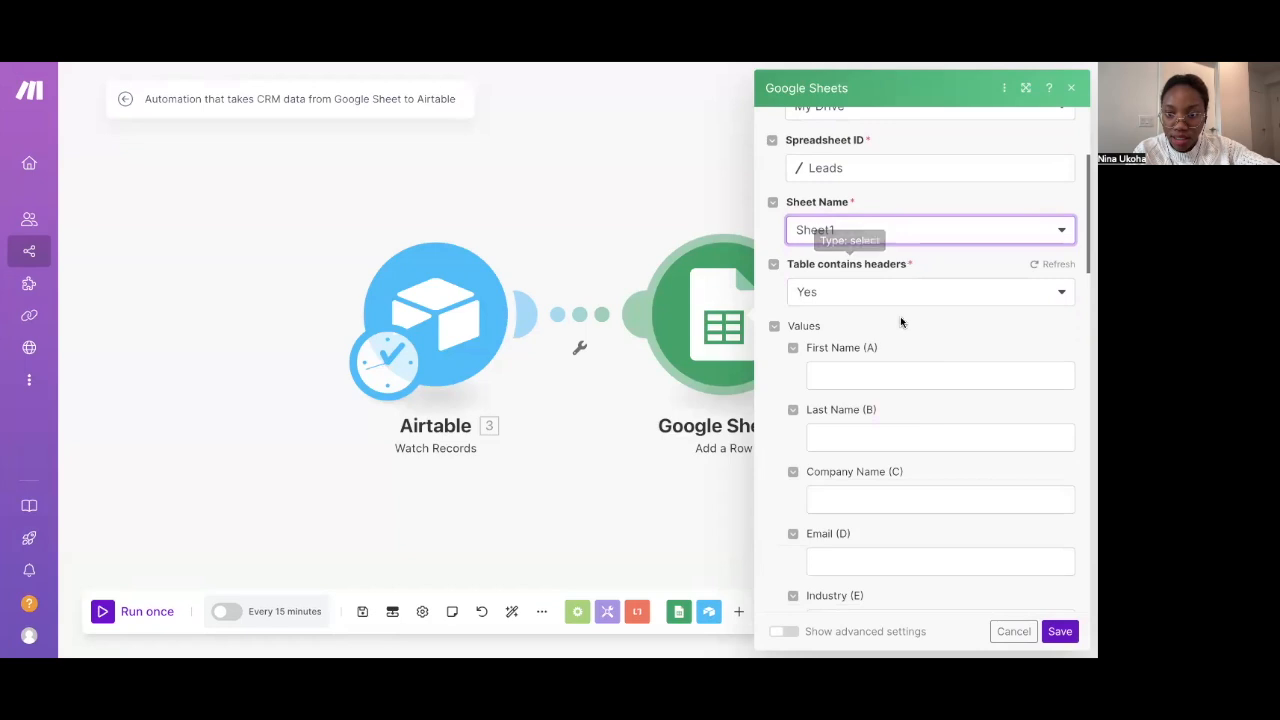
{"action": "scroll", "coordinate": [900, 320], "scroll_direction": "down", "scroll_amount": 1}
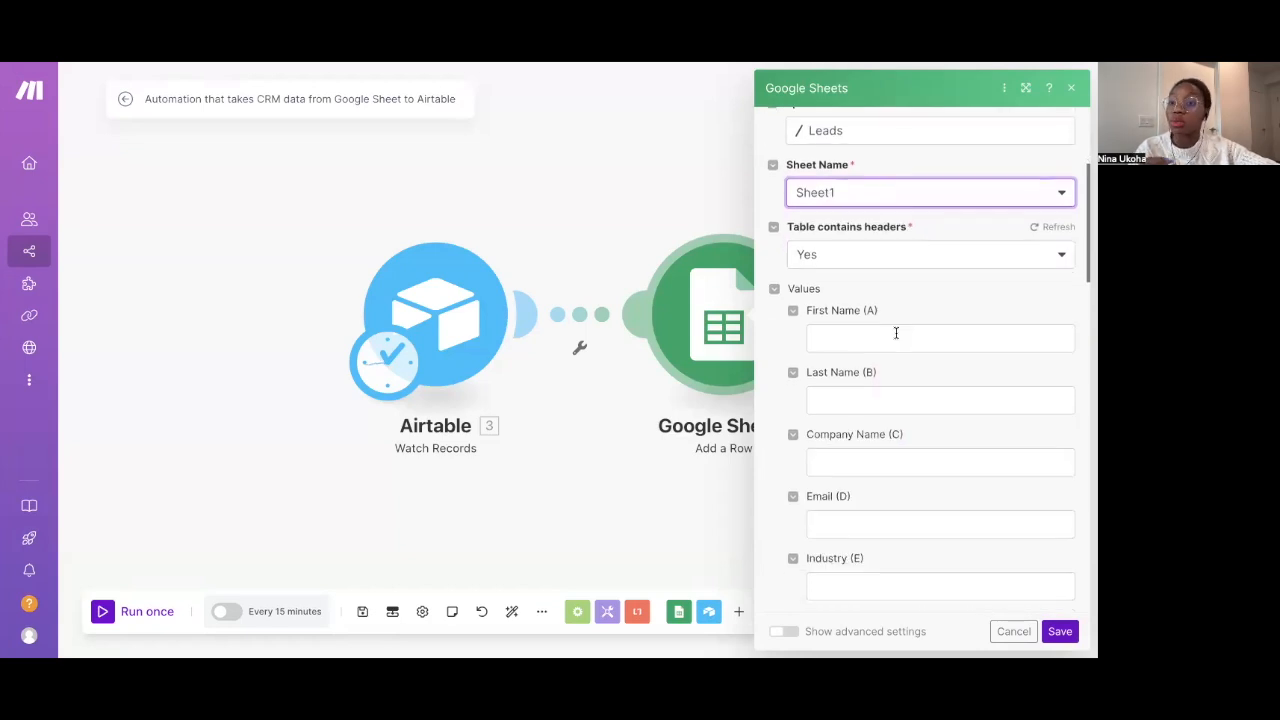
Map Airtable First Name, Last Name, Company Name, Email and Industry into columns A–E, then save
{"action": "left_click", "coordinate": [896, 338]}
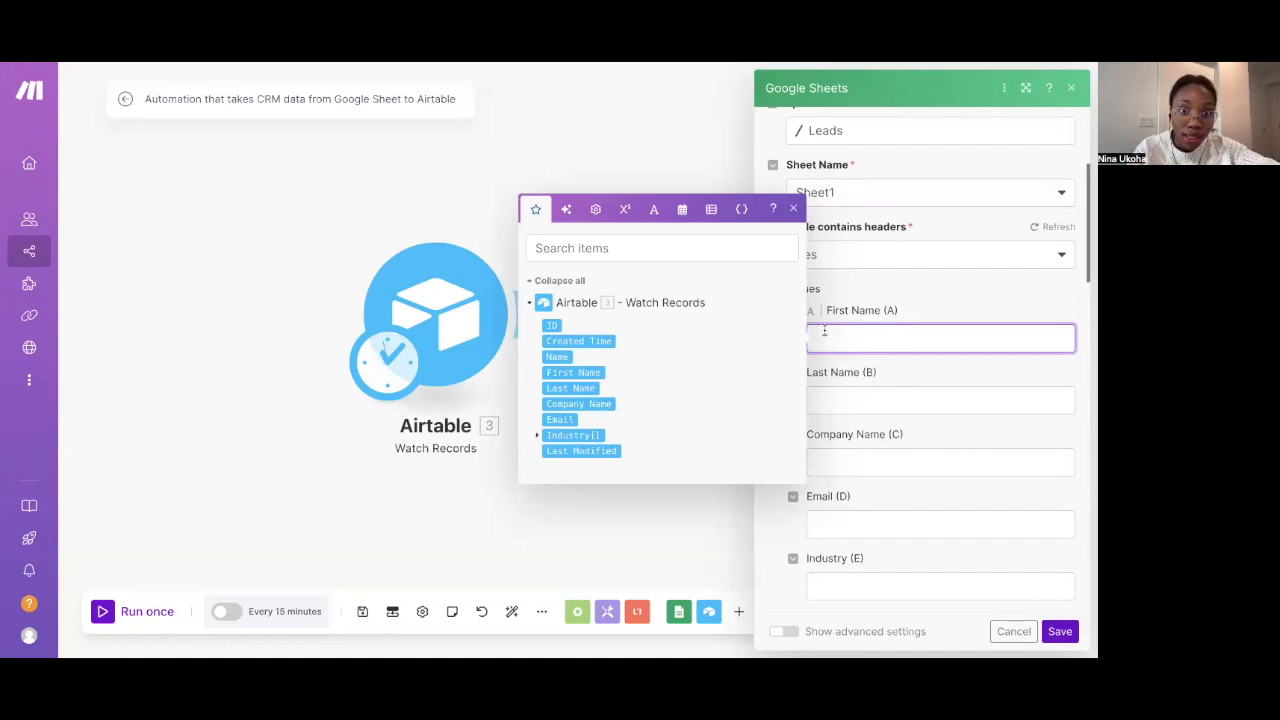
{"action": "left_click", "coordinate": [573, 372]}
{"action": "left_click", "coordinate": [854, 400]}
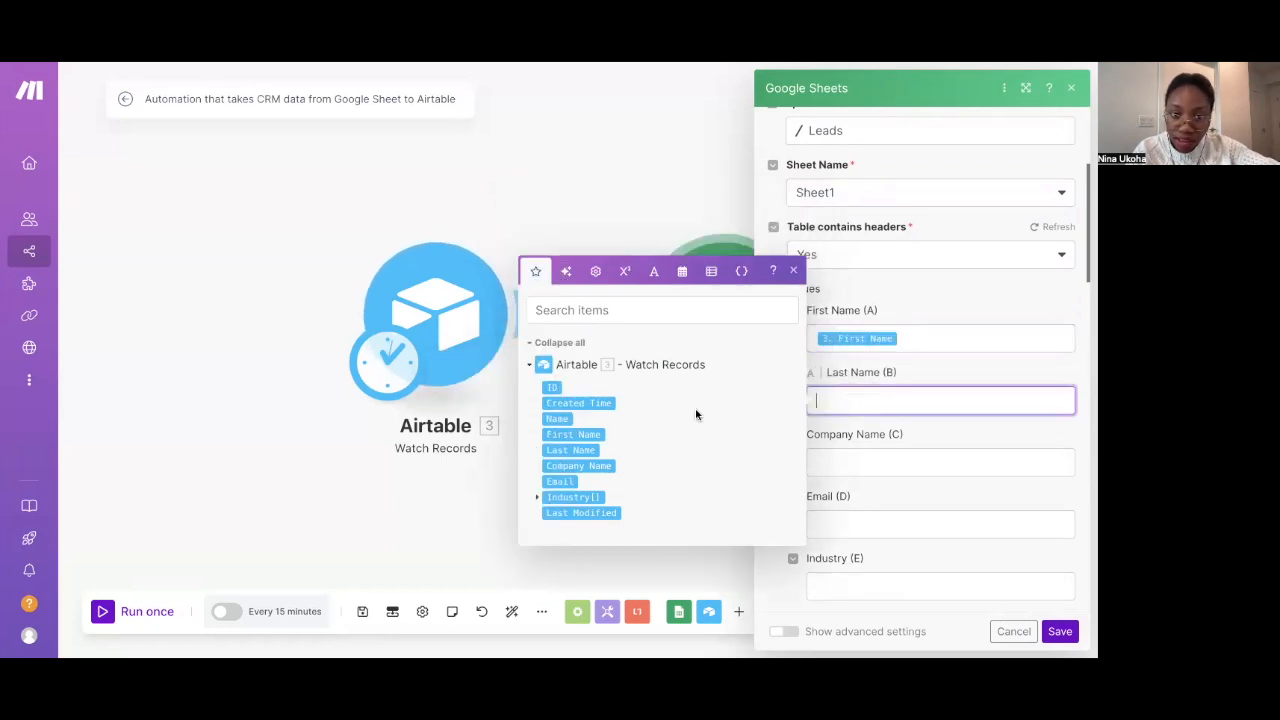
{"action": "left_click", "coordinate": [586, 450]}
{"action": "left_click", "coordinate": [836, 462]}
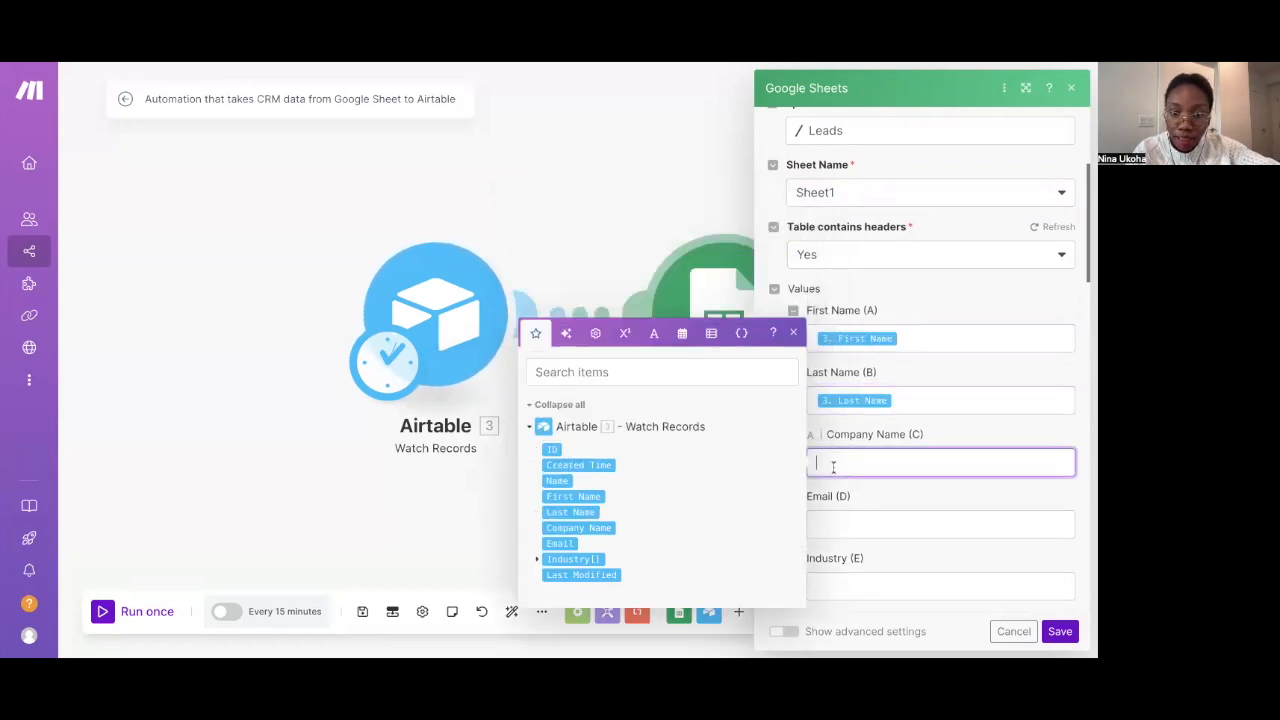
{"action": "left_click", "coordinate": [606, 526]}
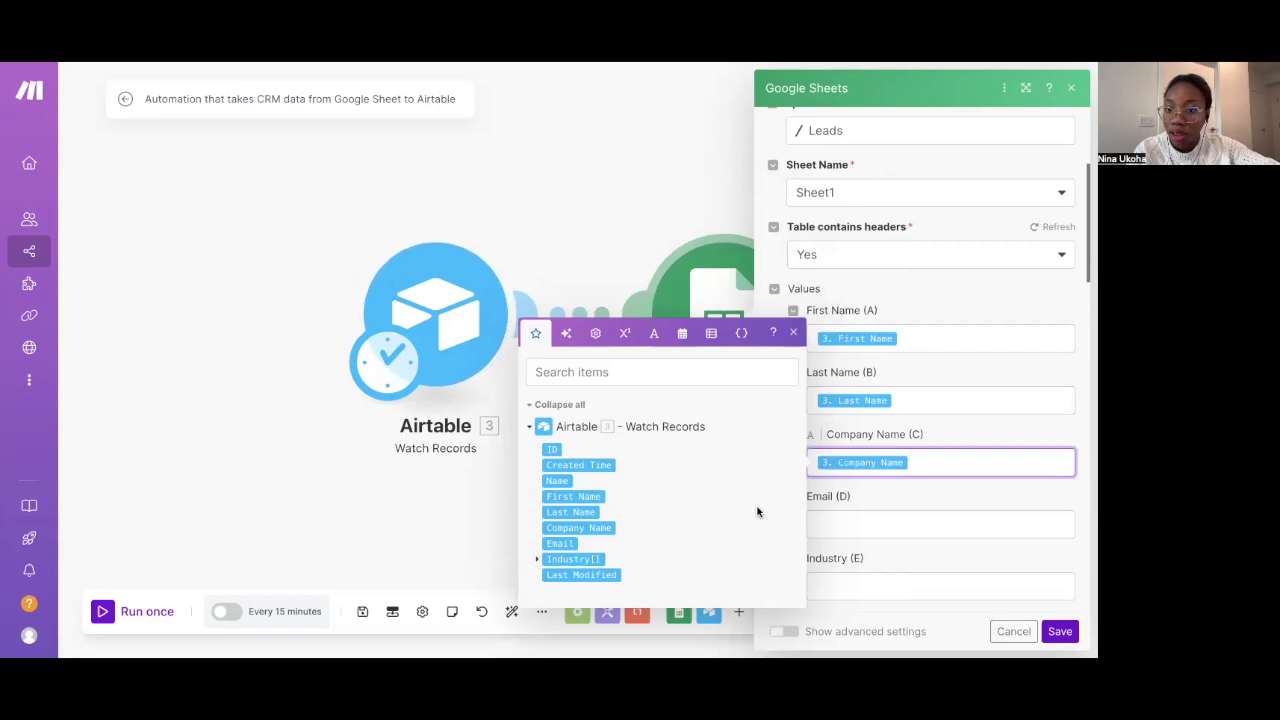
{"action": "left_click", "coordinate": [851, 527]}
{"action": "left_click", "coordinate": [561, 585]}
{"action": "left_click", "coordinate": [838, 537]}
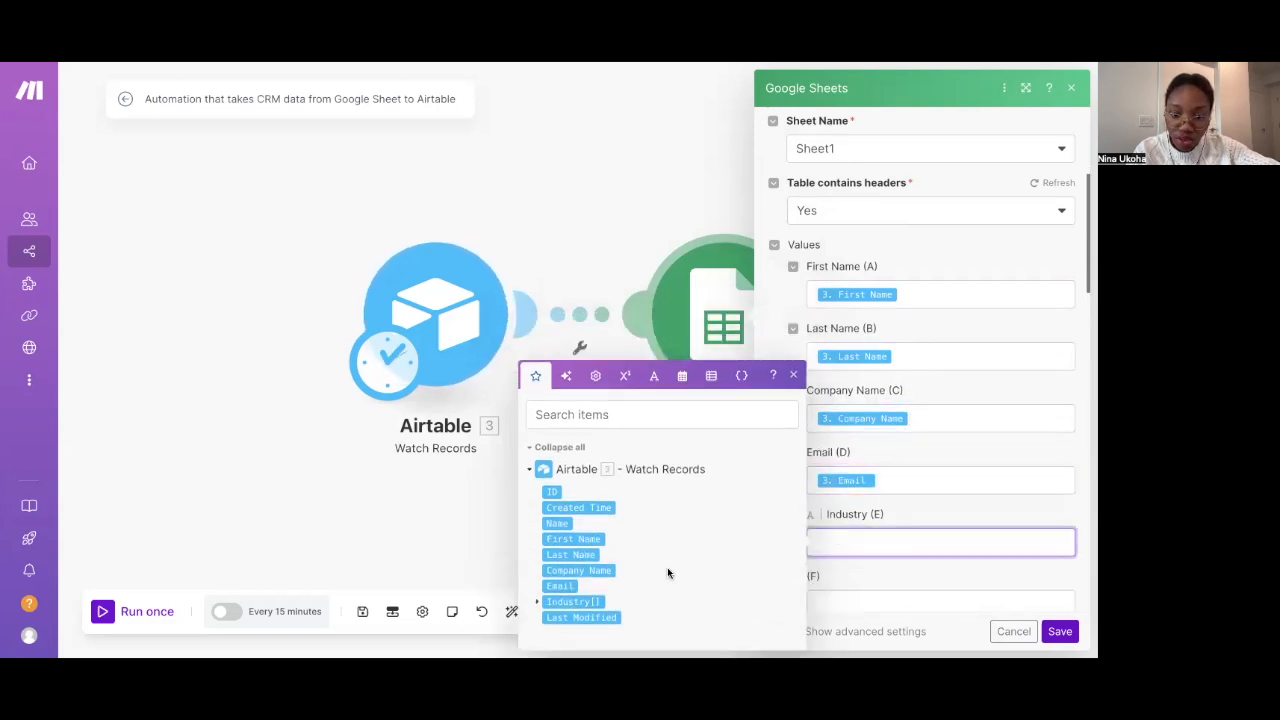
{"action": "left_click", "coordinate": [588, 597]}
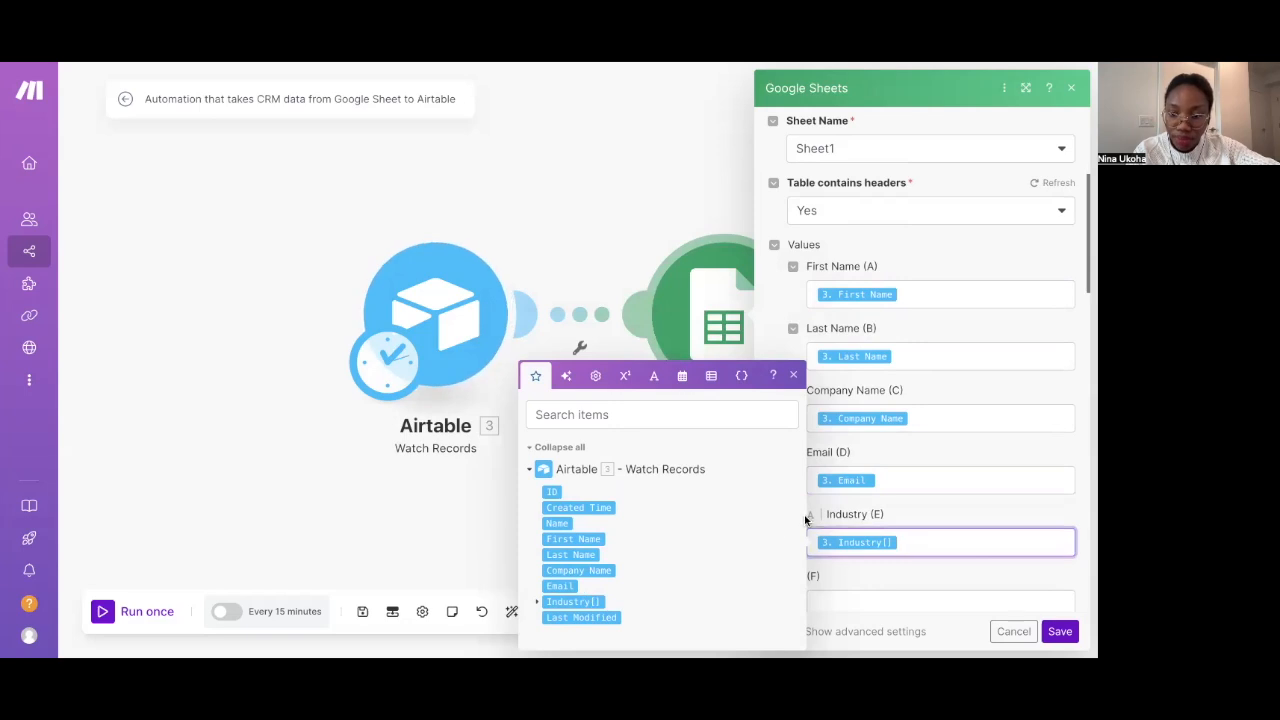
{"action": "left_click", "coordinate": [857, 570]}
{"action": "scroll", "coordinate": [857, 568], "scroll_direction": "down", "scroll_amount": 5}
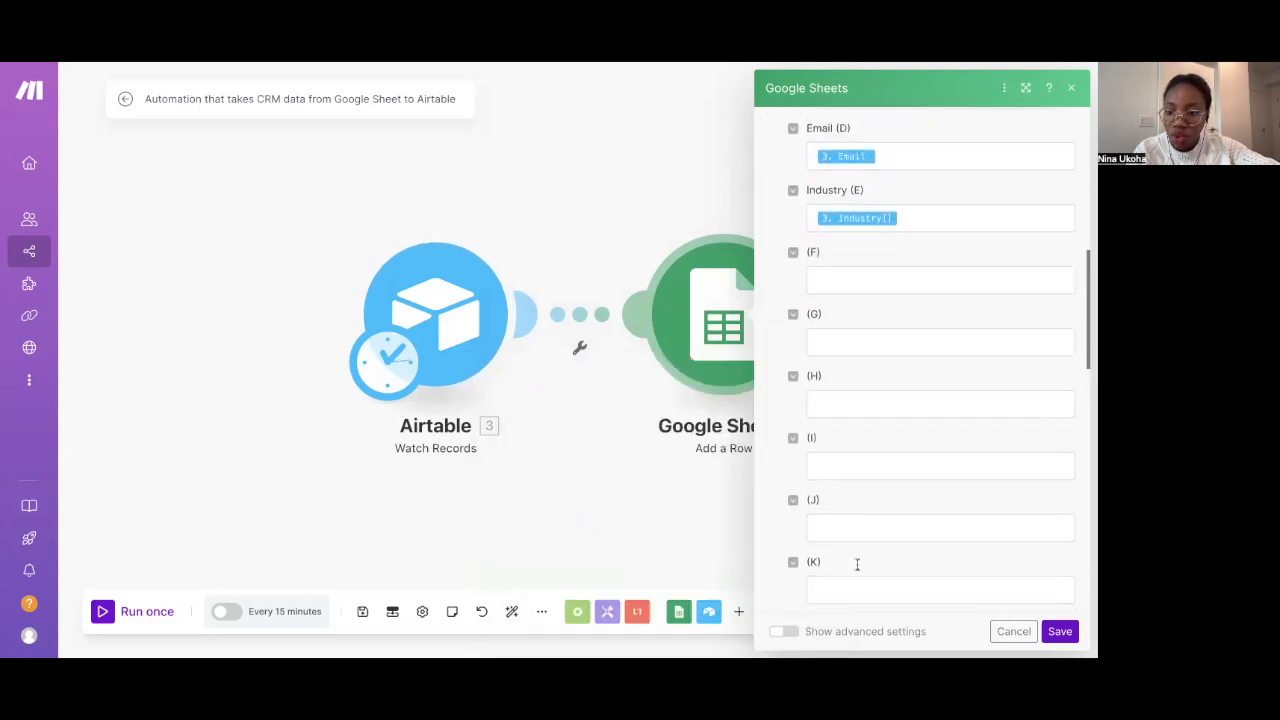
{"action": "scroll", "coordinate": [950, 585], "scroll_direction": "up", "scroll_amount": 5}
{"action": "left_click", "coordinate": [1060, 631]}
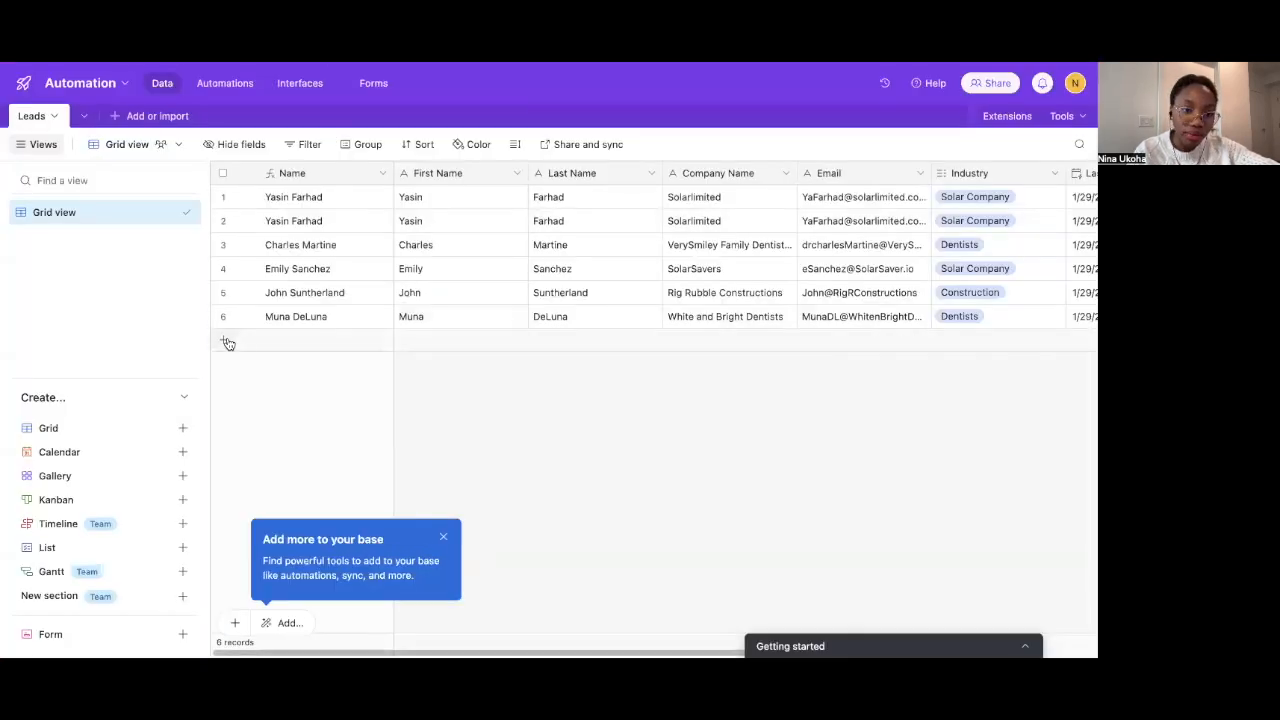
Add a new Leads record and enter the lead's first and last name
{"action": "left_click", "coordinate": [226, 340]}
{"action": "left_click", "coordinate": [314, 336]}
{"action": "left_click", "coordinate": [437, 340]}
{"action": "left_click", "coordinate": [437, 340]}
{"action": "type", "text": "Sansy"}
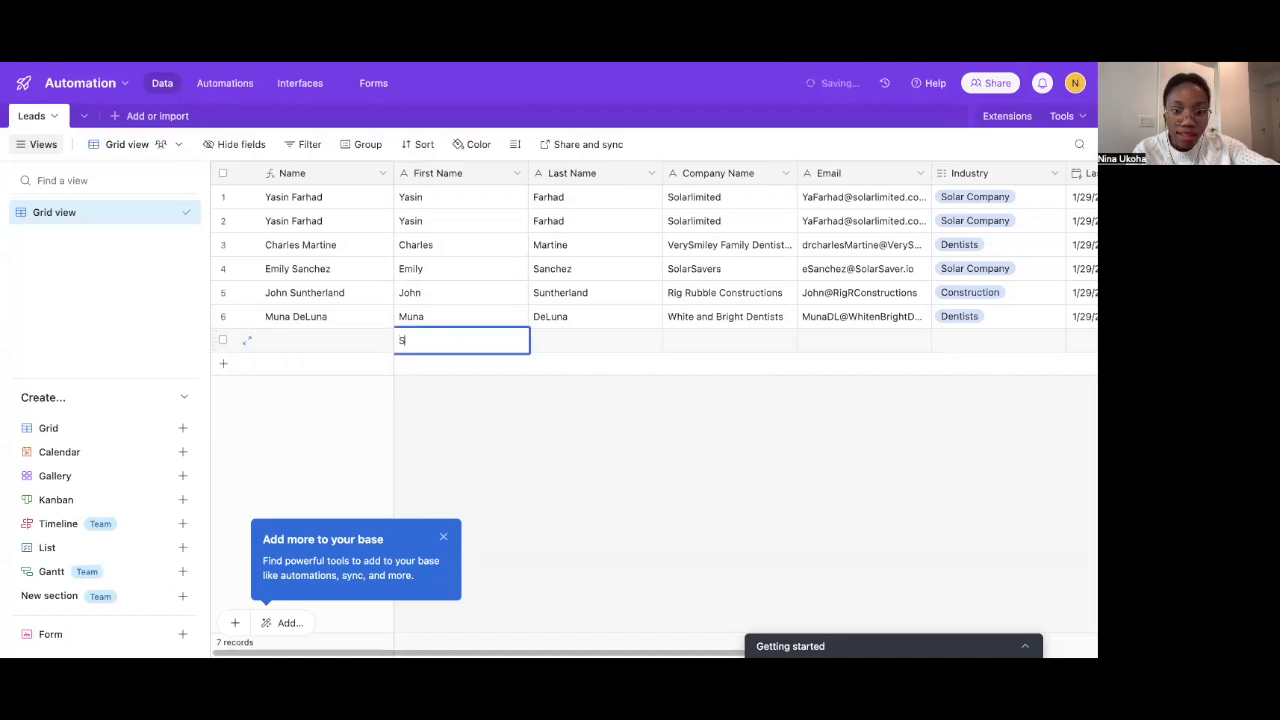
{"action": "key", "text": "BackSpace"}
{"action": "key", "text": "BackSpace"}
{"action": "type", "text": "dy"}
{"action": "left_click", "coordinate": [579, 337]}
{"action": "left_click", "coordinate": [579, 337]}
{"action": "type", "text": "Chna"}
{"action": "key", "text": "BackSpace"}
{"action": "key", "text": "BackSpace"}
{"action": "key", "text": "BackSpace"}
{"action": "type", "text": "hees"}
{"action": "key", "text": "BackSpace"}
{"action": "type", "text": "ks"}
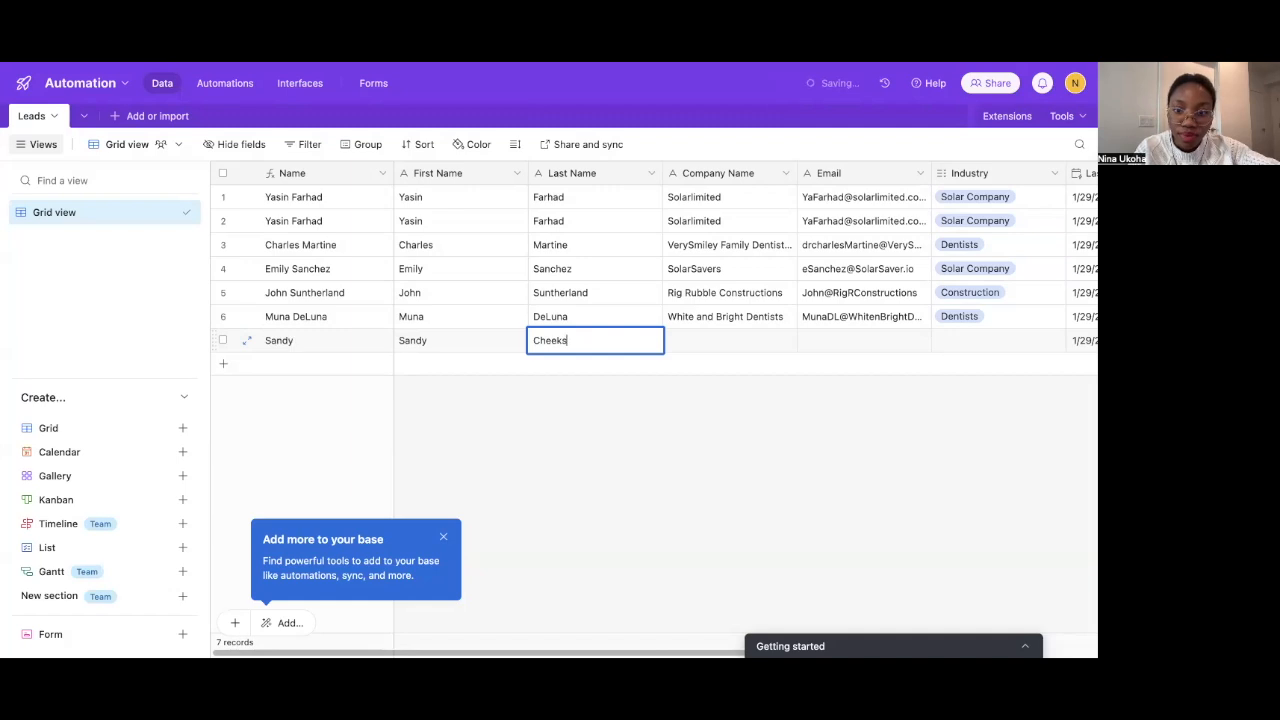
Enter 'Rise and White' as the new record's Company Name
{"action": "double_click", "coordinate": [731, 338]}
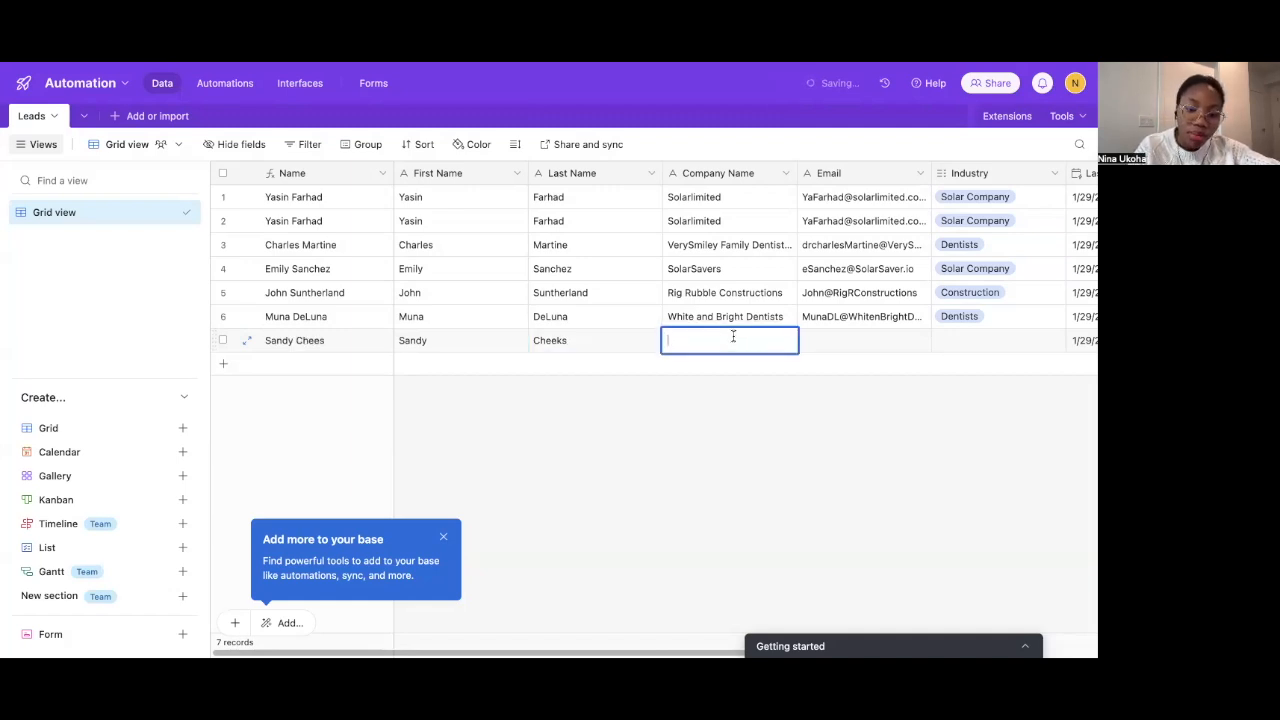
{"action": "type", "text": "Rise and W"}
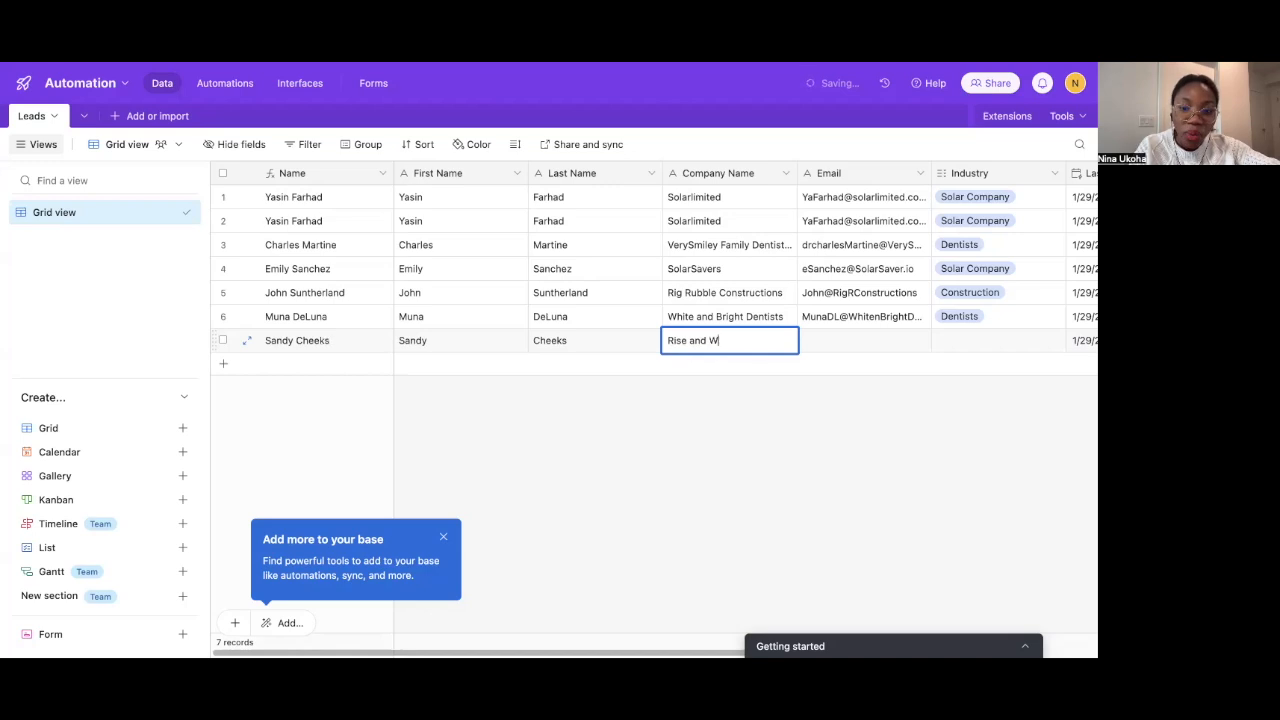
{"action": "type", "text": "ahHITE"}
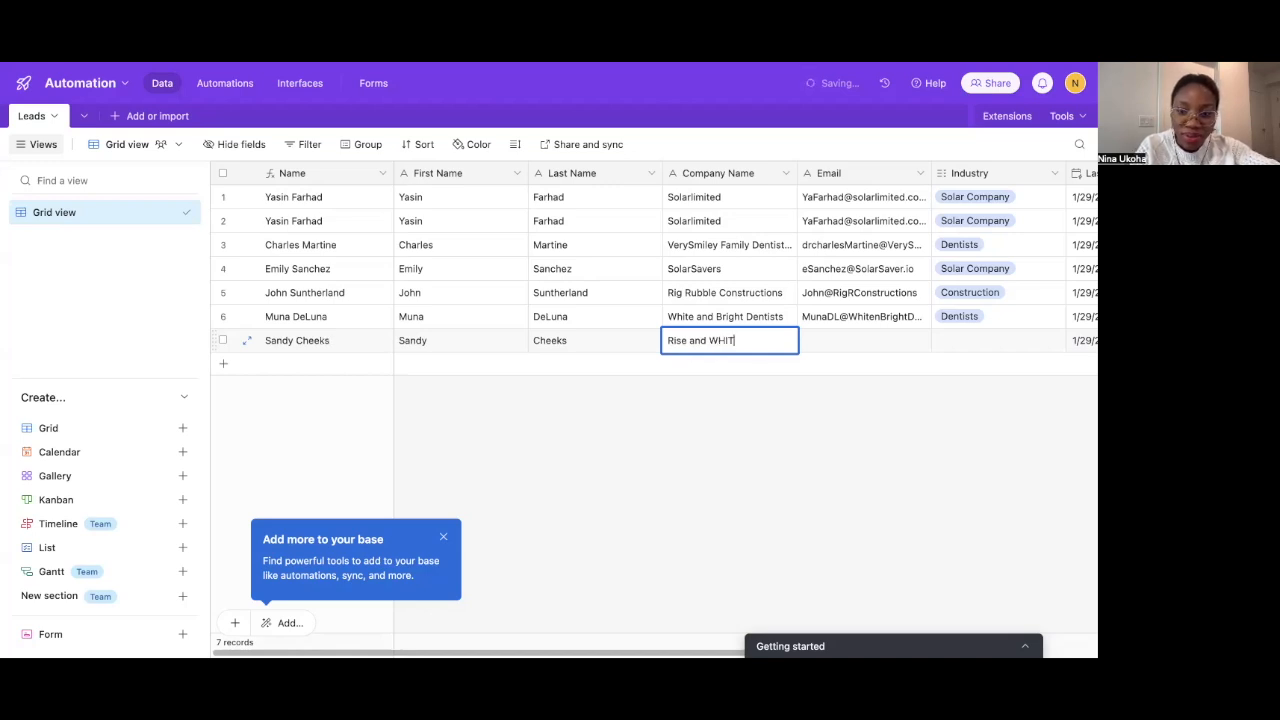
{"action": "key", "text": "BackSpace"}
{"action": "key", "text": "BackSpace"}
{"action": "type", "text": "hite"}
Fill in the lead's email address and set Industry to Dentists
{"action": "double_click", "coordinate": [825, 348]}
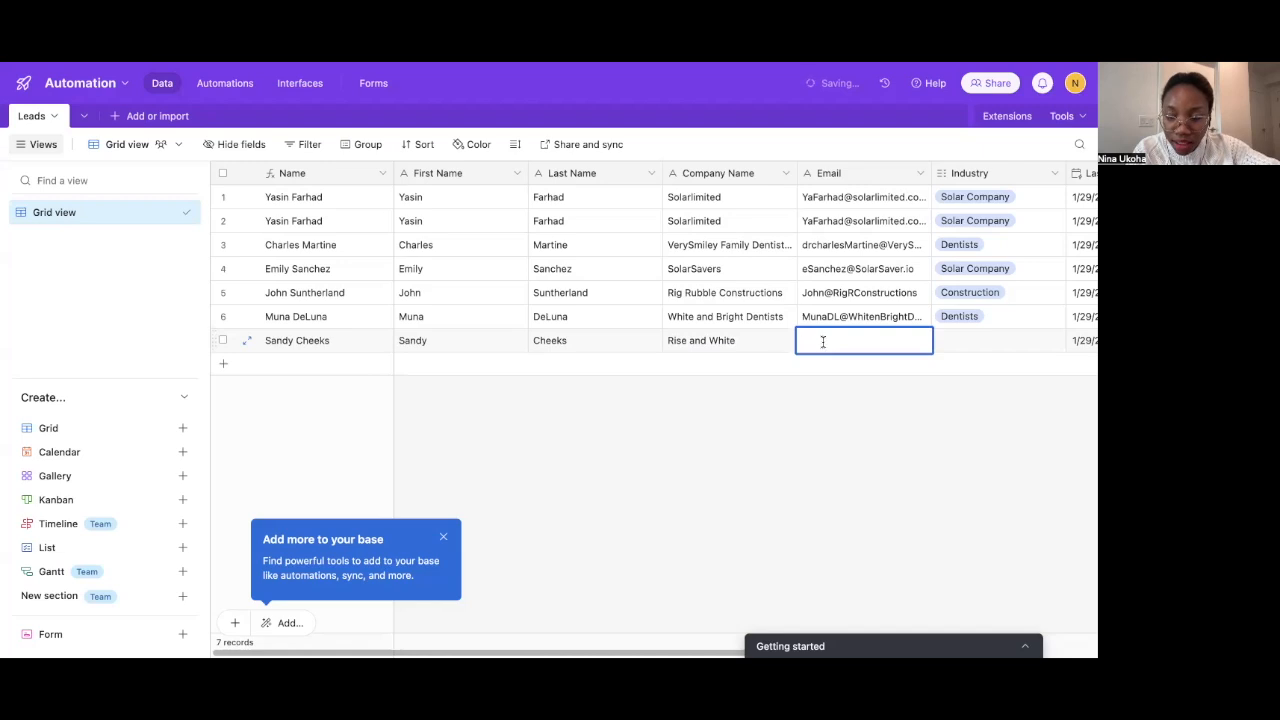
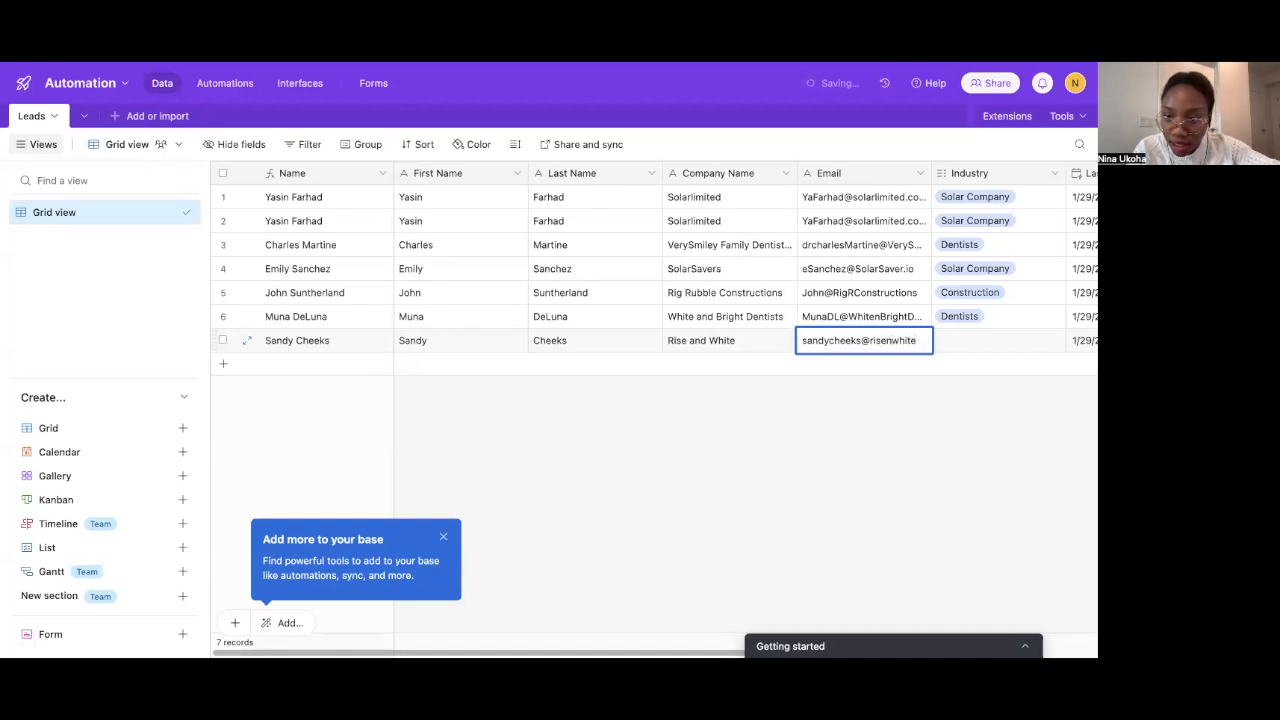
{"action": "left_click", "coordinate": [958, 337]}
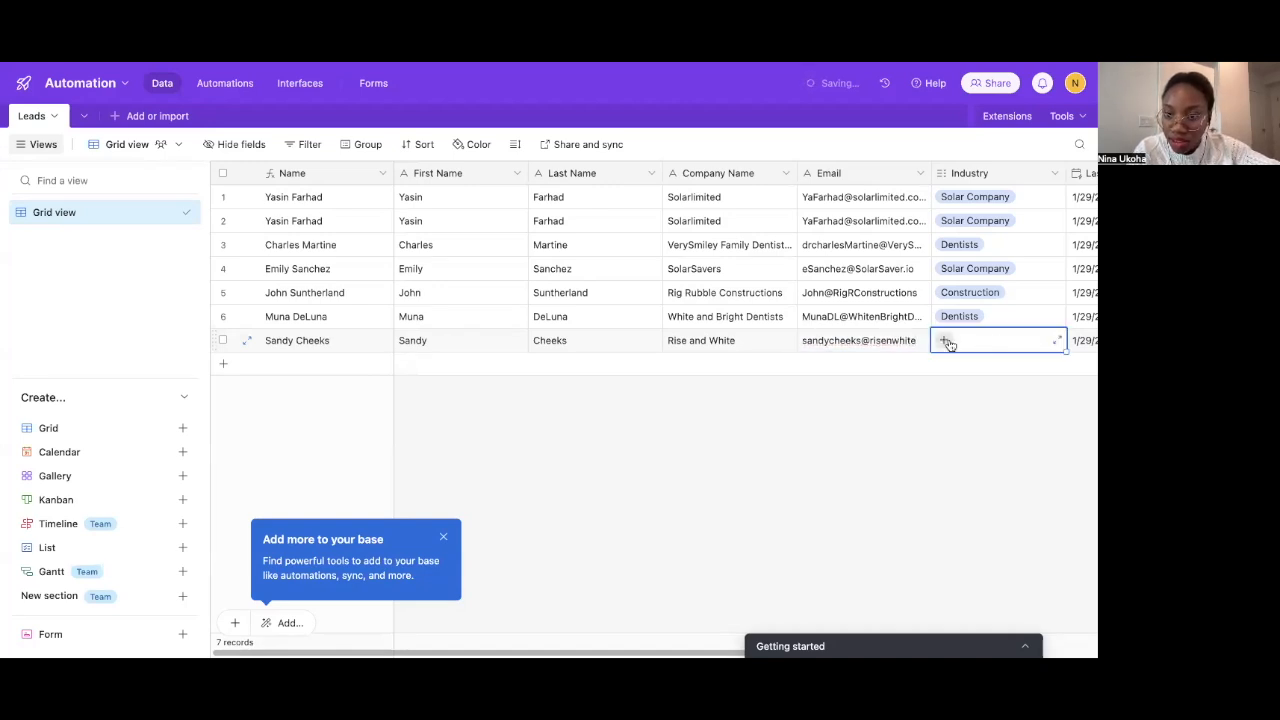
{"action": "left_click", "coordinate": [948, 342]}
{"action": "left_click", "coordinate": [966, 416]}
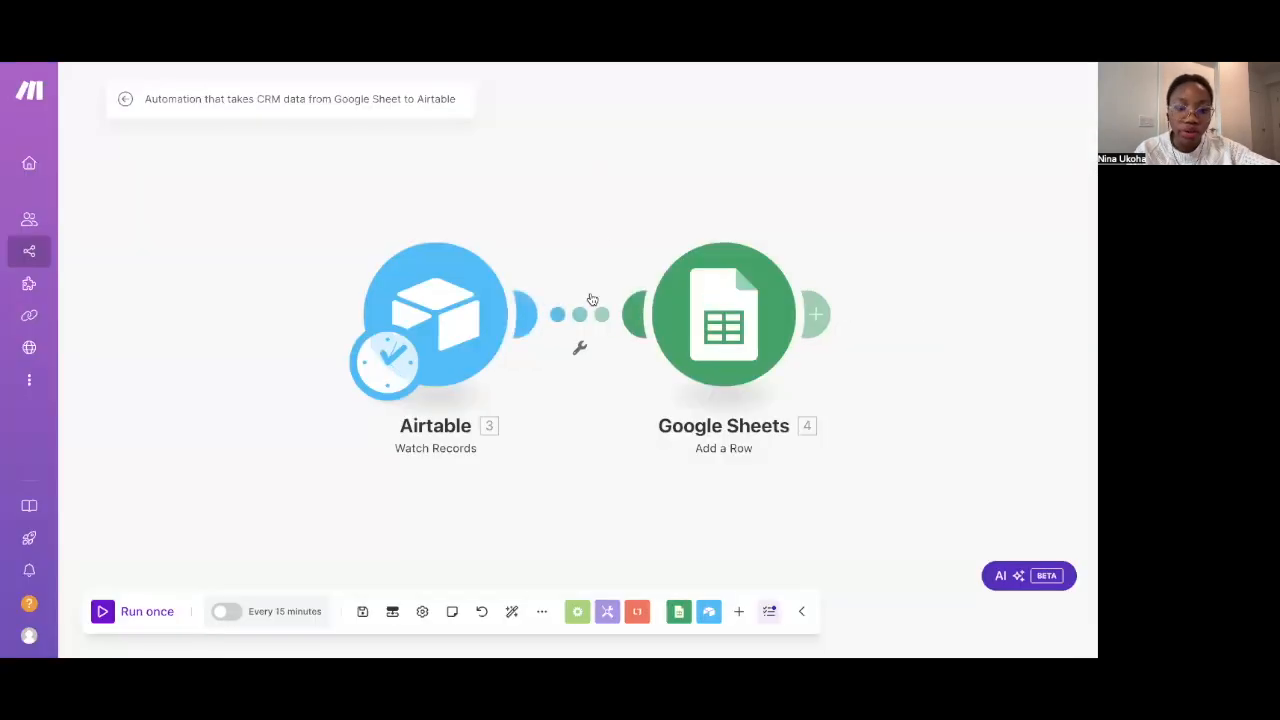
Run the Make scenario once, then bring up the Leads spreadsheet
{"action": "left_click", "coordinate": [105, 609]}
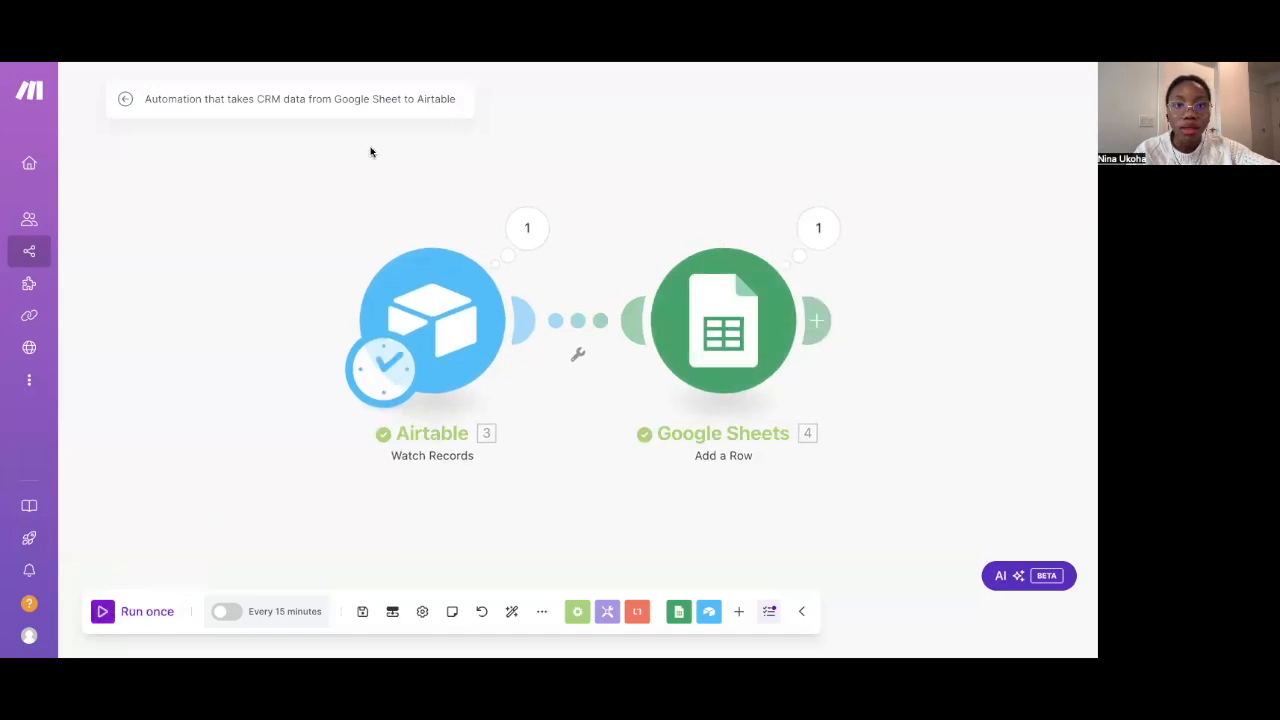
{"action": "left_click", "coordinate": [484, 64]}
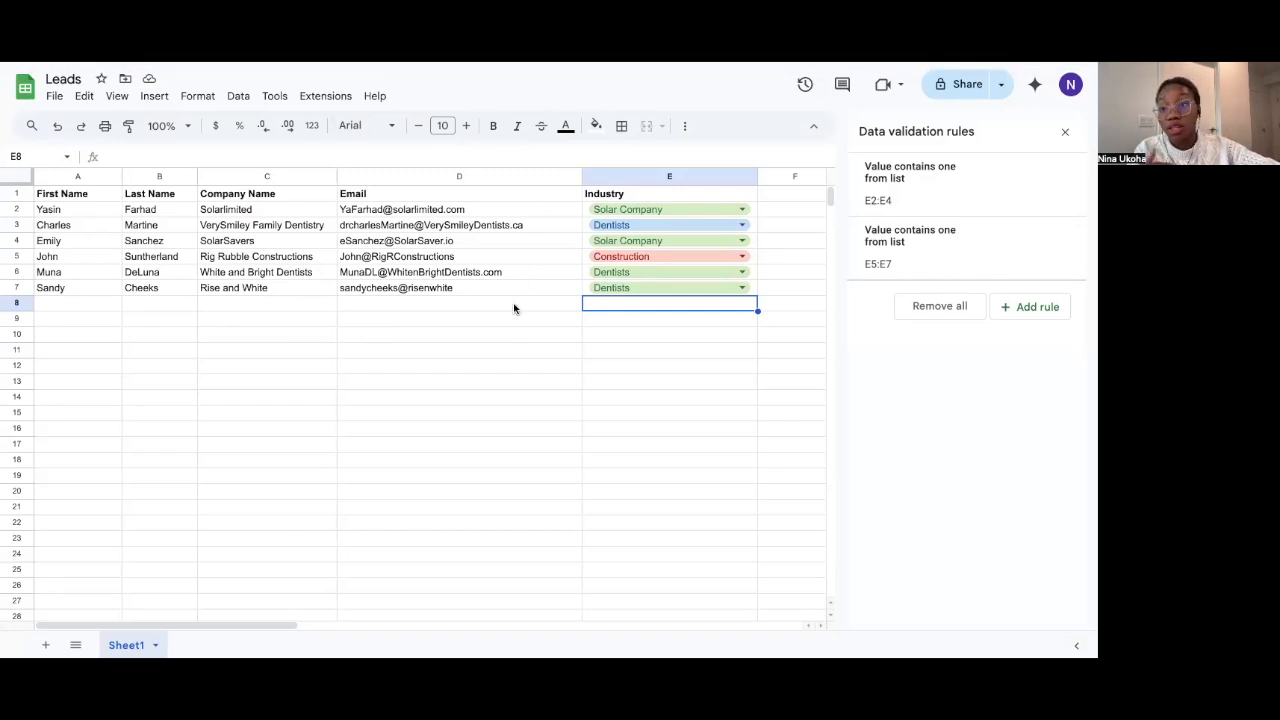
Check the new Rise and White row in the Leads sheet against the Airtable base
{"action": "double_click", "coordinate": [97, 304]}
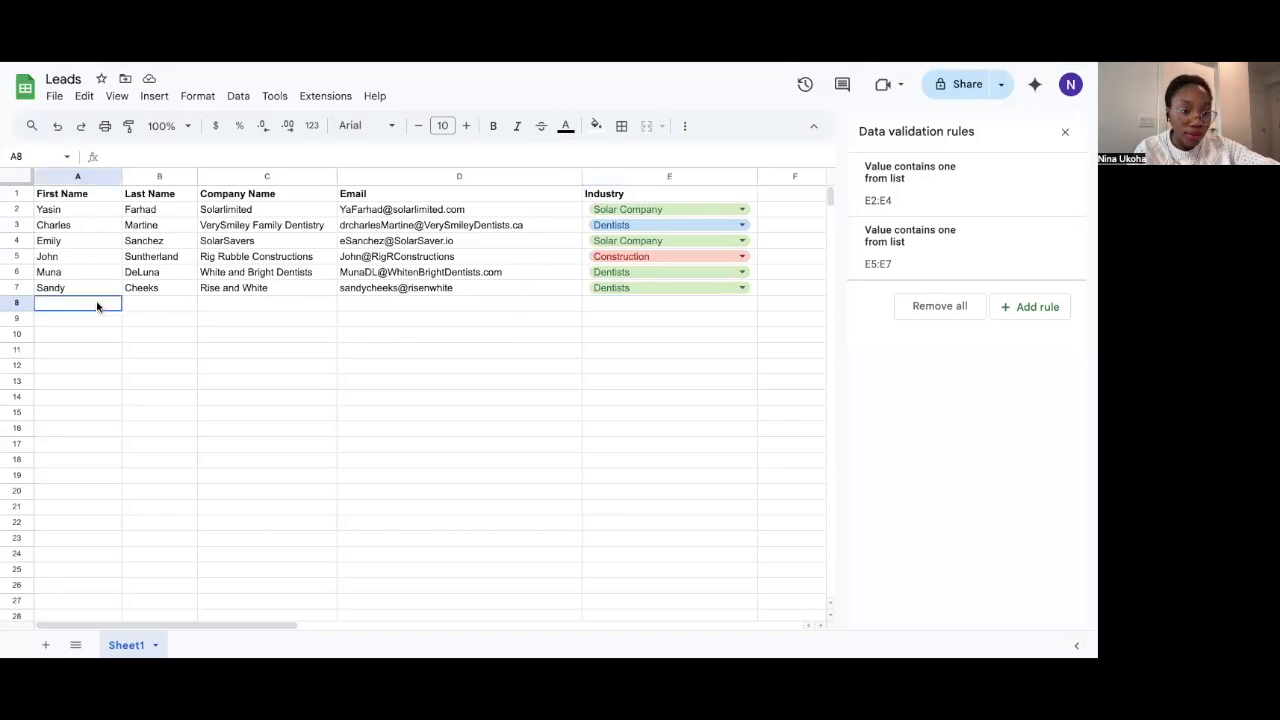
{"action": "double_click", "coordinate": [131, 303]}
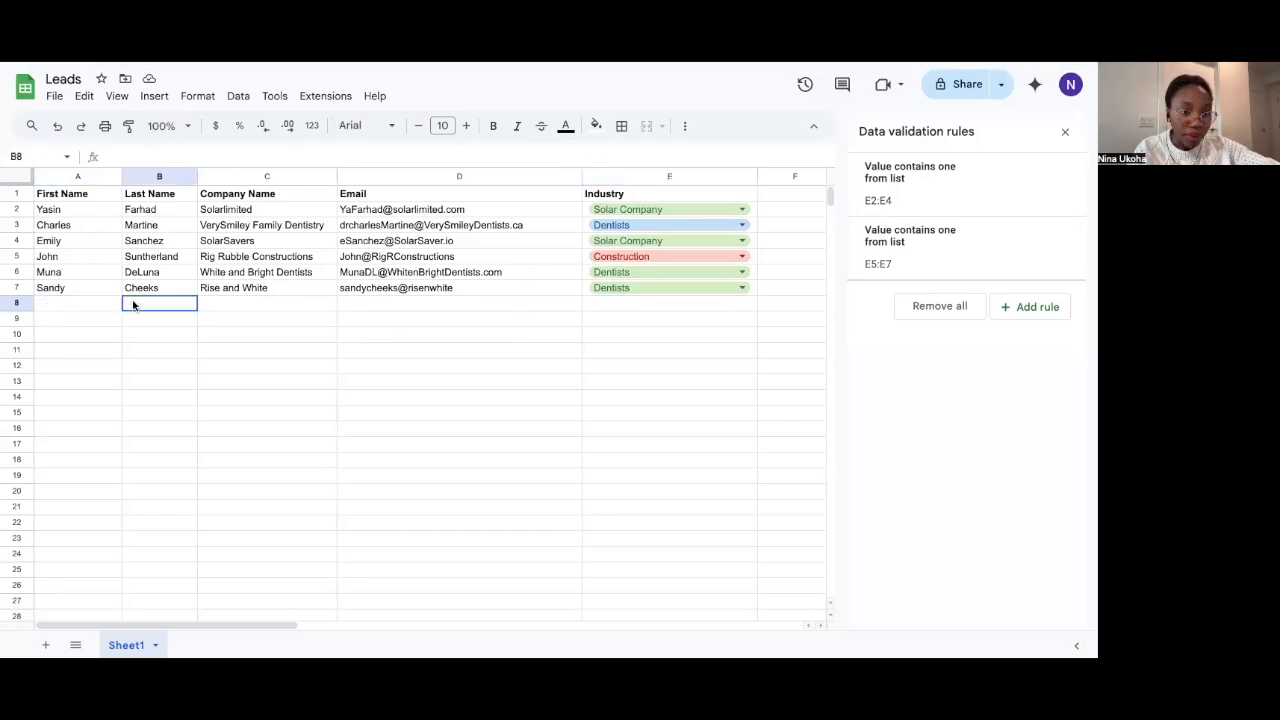
{"action": "double_click", "coordinate": [232, 304]}
{"action": "left_click", "coordinate": [414, 272]}
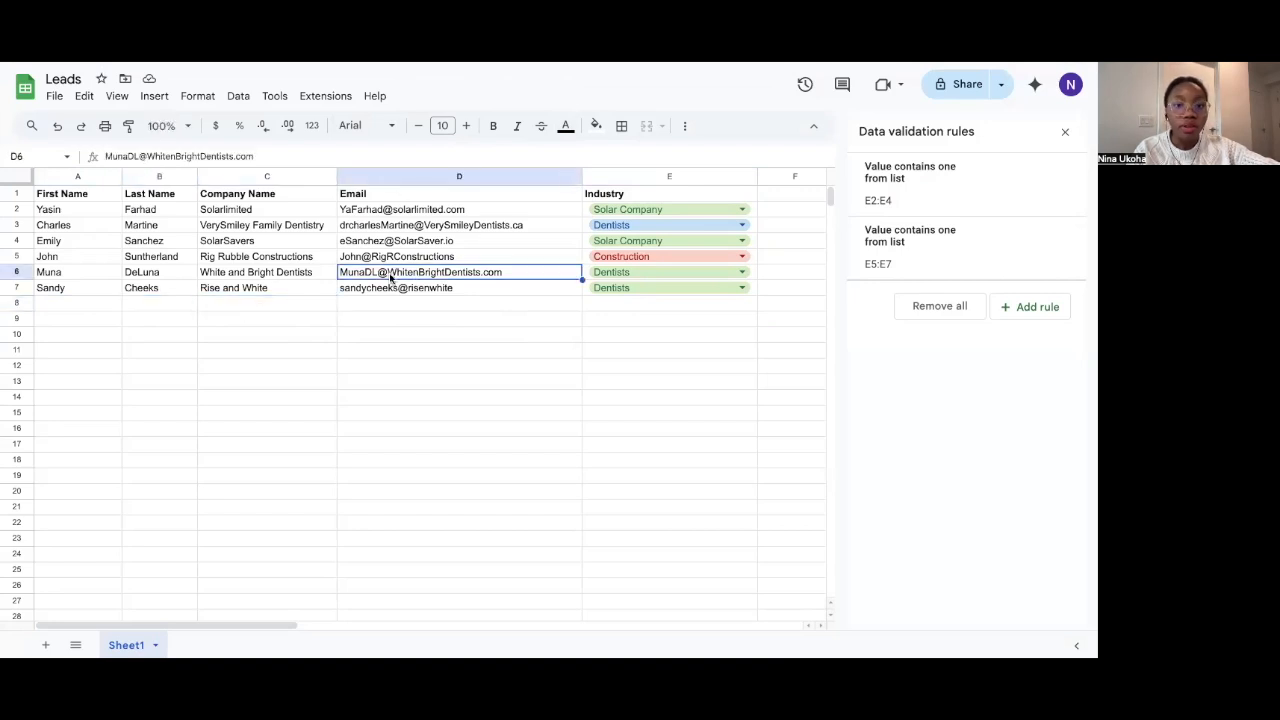
{"action": "left_click", "coordinate": [287, 290]}
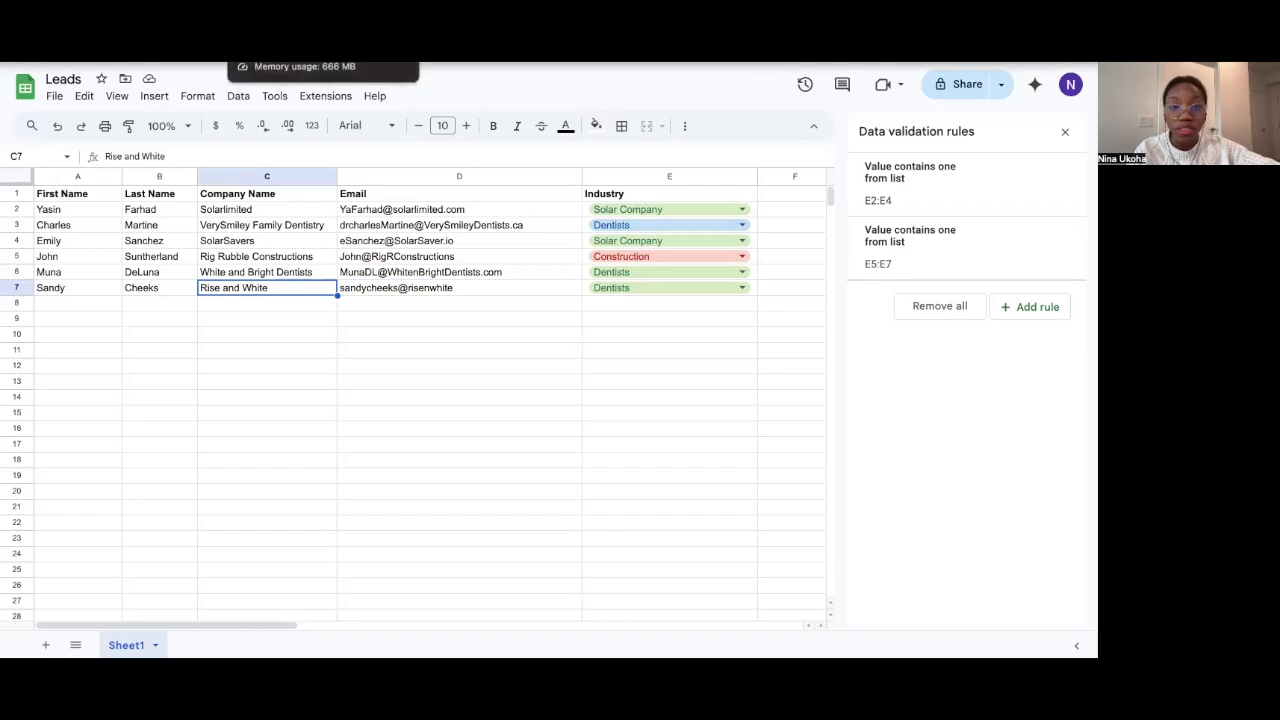
{"action": "left_click", "coordinate": [290, 63]}
{"action": "left_click", "coordinate": [300, 63]}
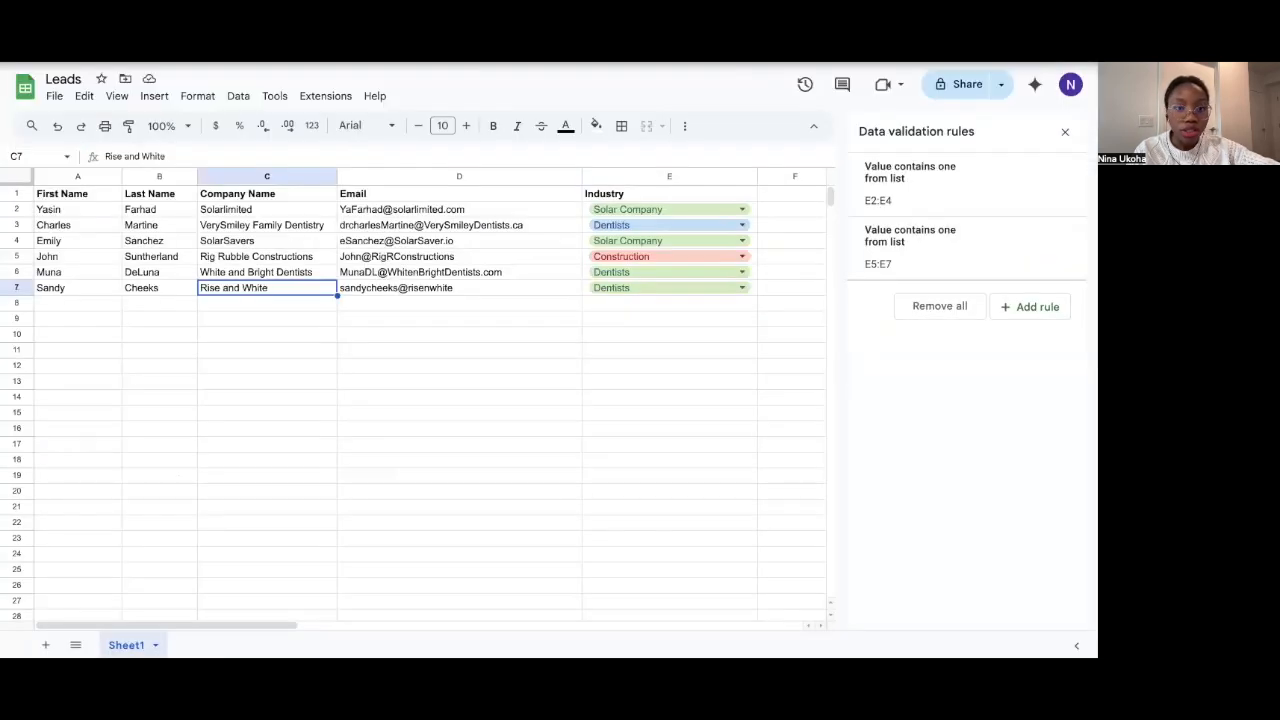
Clear the old leads in A3:E7 and remove the leftover Industry dropdowns in E3:E7
{"action": "left_click", "coordinate": [83, 230]}
{"action": "left_click_drag", "start_coordinate": [83, 230], "coordinate": [757, 294]}
{"action": "key", "text": "Delete"}
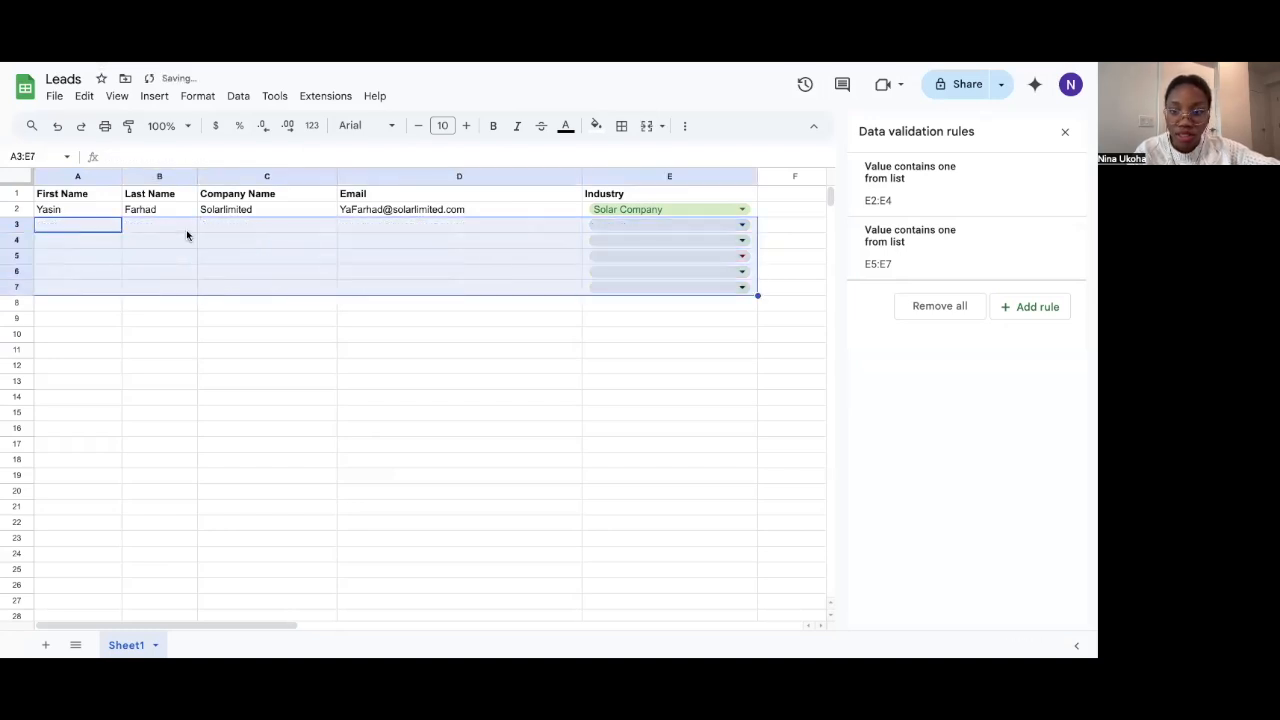
{"action": "left_click", "coordinate": [637, 340]}
{"action": "left_click", "coordinate": [752, 223]}
{"action": "left_click_drag", "start_coordinate": [752, 223], "coordinate": [757, 294]}
{"action": "key", "text": "Delete"}
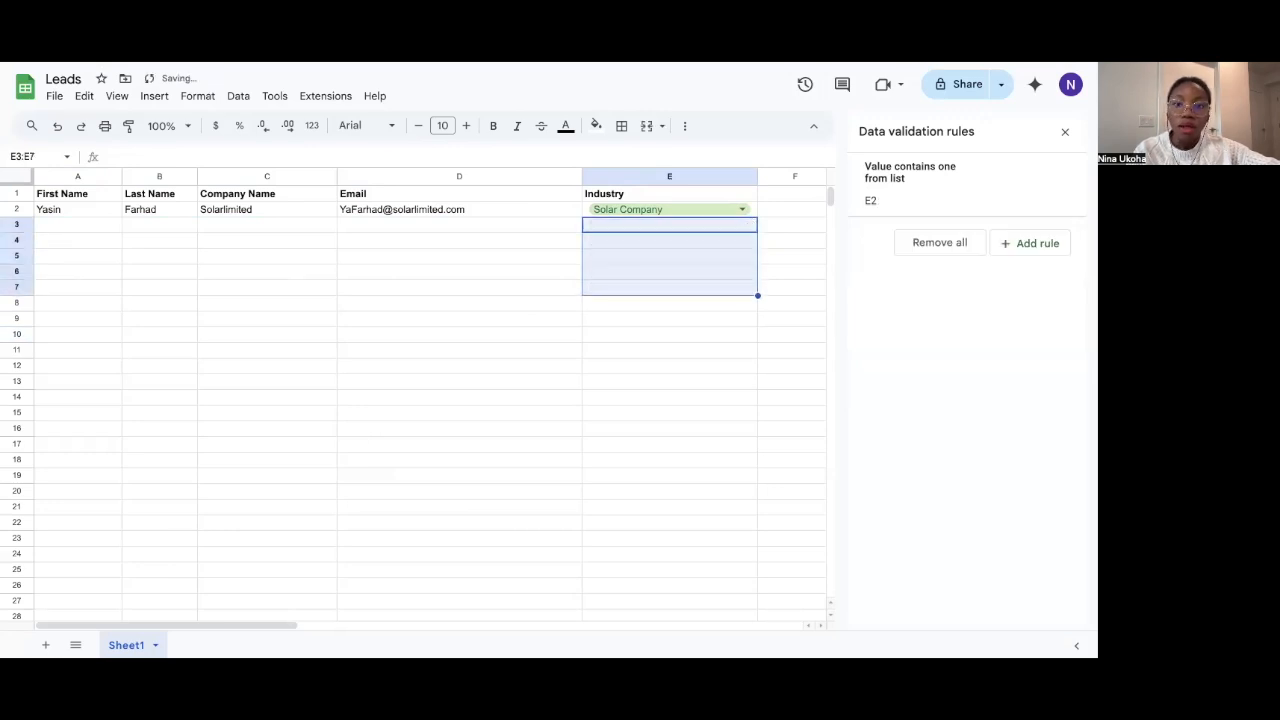
{"action": "left_click", "coordinate": [510, 256]}
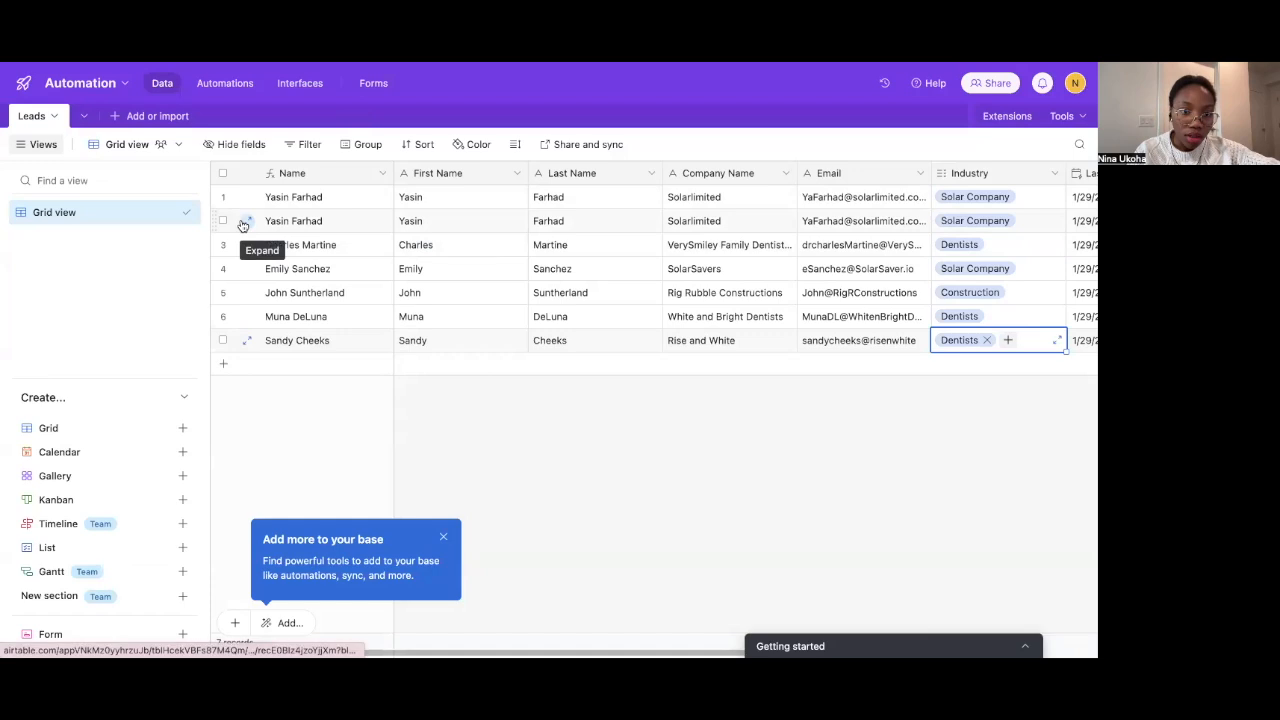
Delete all three Leads records, leaving 0 records, and go to the base's Automations
{"action": "left_click", "coordinate": [246, 221]}
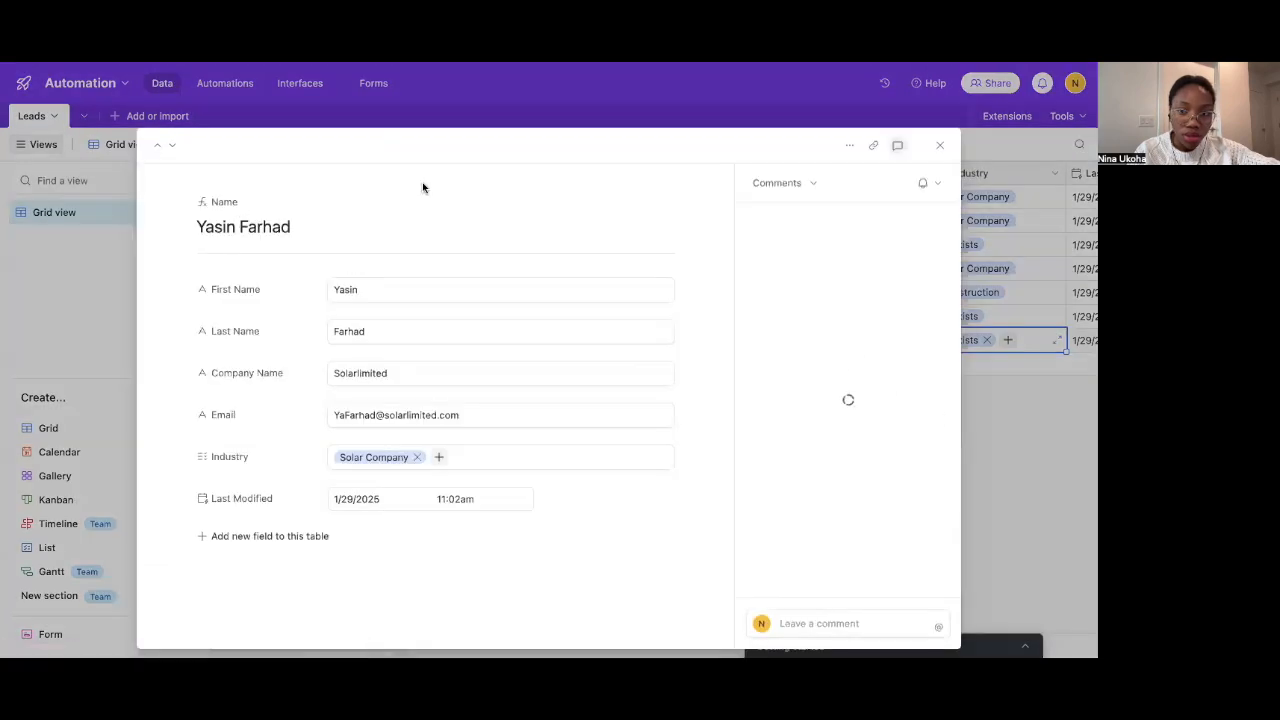
{"action": "left_click", "coordinate": [849, 146]}
{"action": "left_click", "coordinate": [810, 258]}
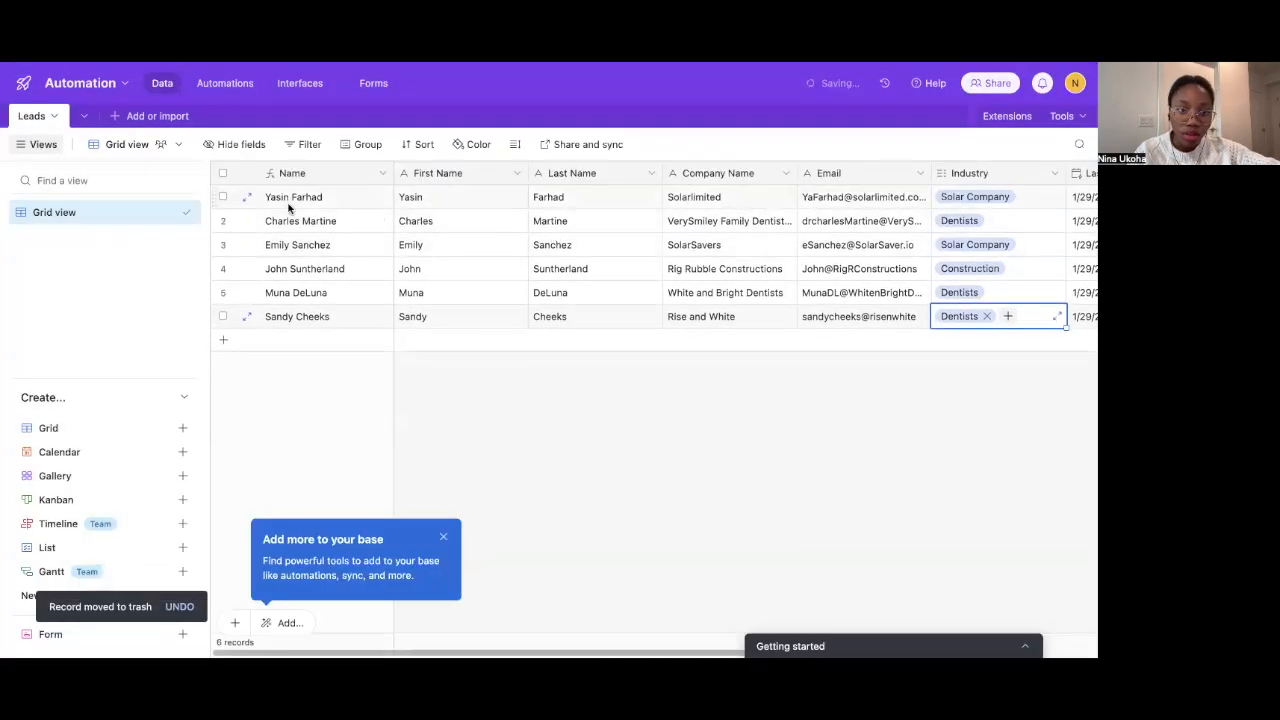
{"action": "left_click", "coordinate": [246, 197]}
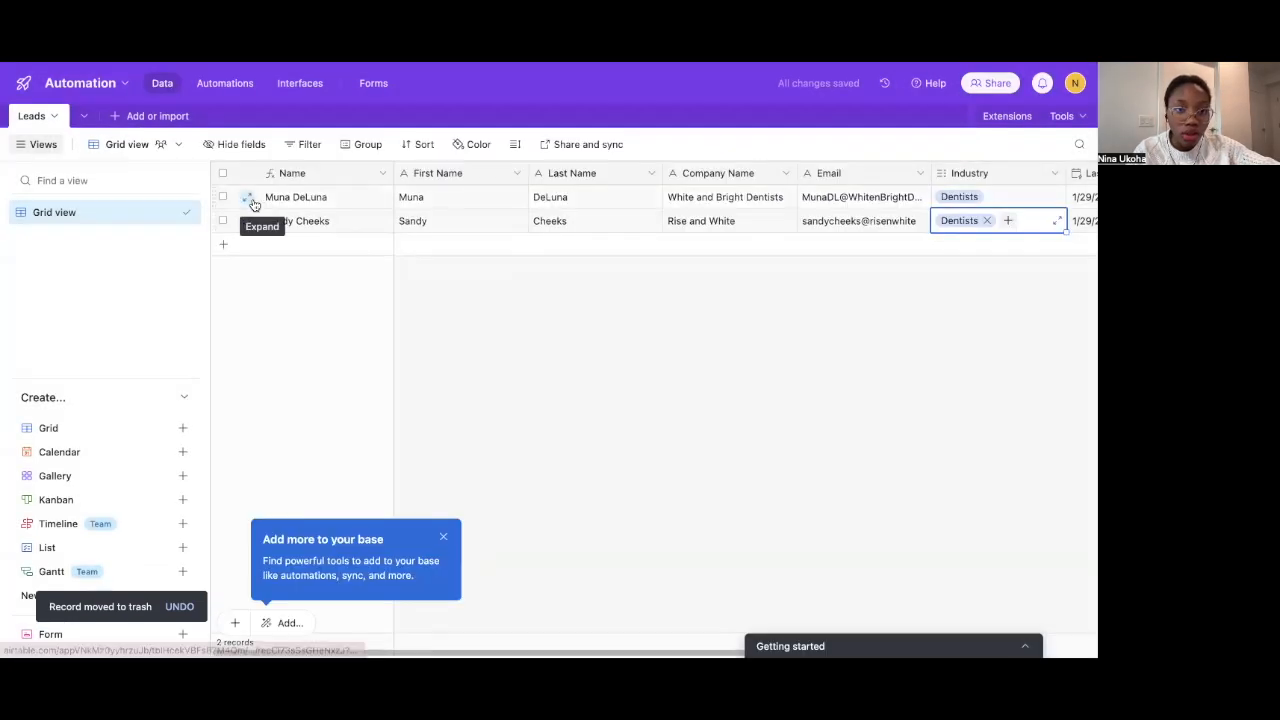
{"action": "left_click", "coordinate": [247, 197]}
{"action": "left_click", "coordinate": [849, 146]}
{"action": "left_click", "coordinate": [767, 257]}
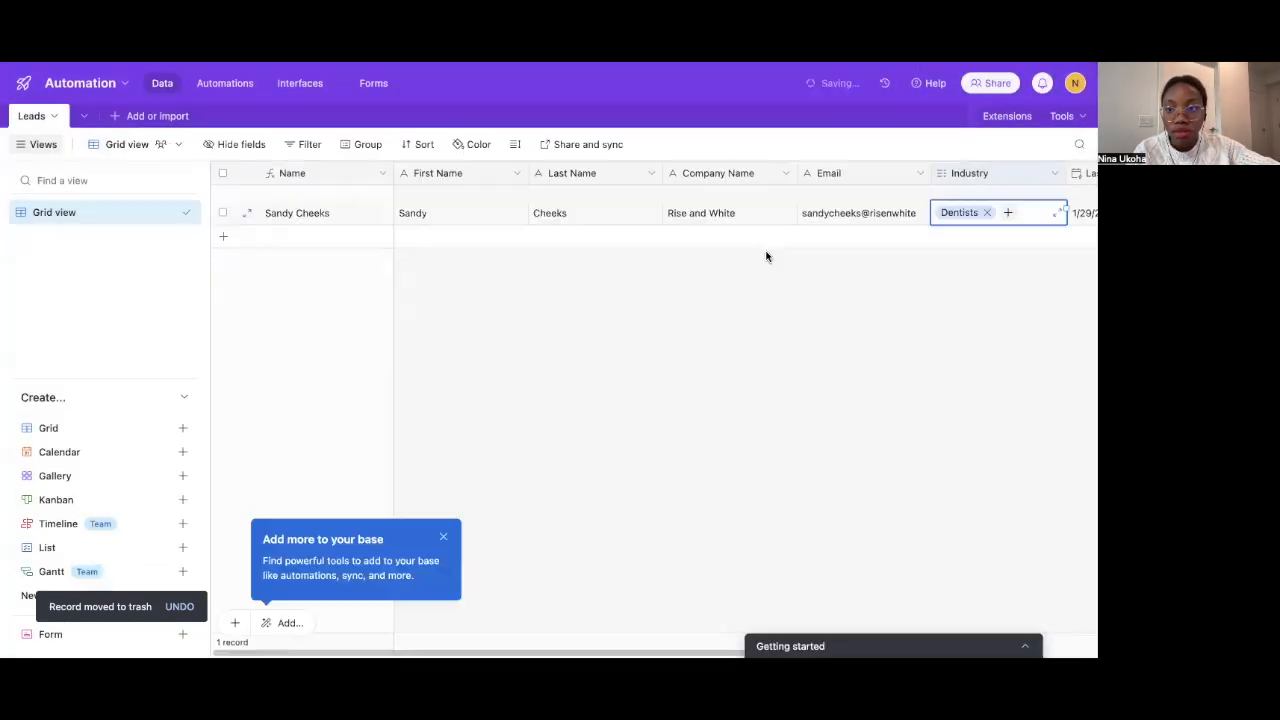
{"action": "left_click", "coordinate": [259, 194]}
{"action": "left_click", "coordinate": [849, 146]}
{"action": "left_click", "coordinate": [813, 262]}
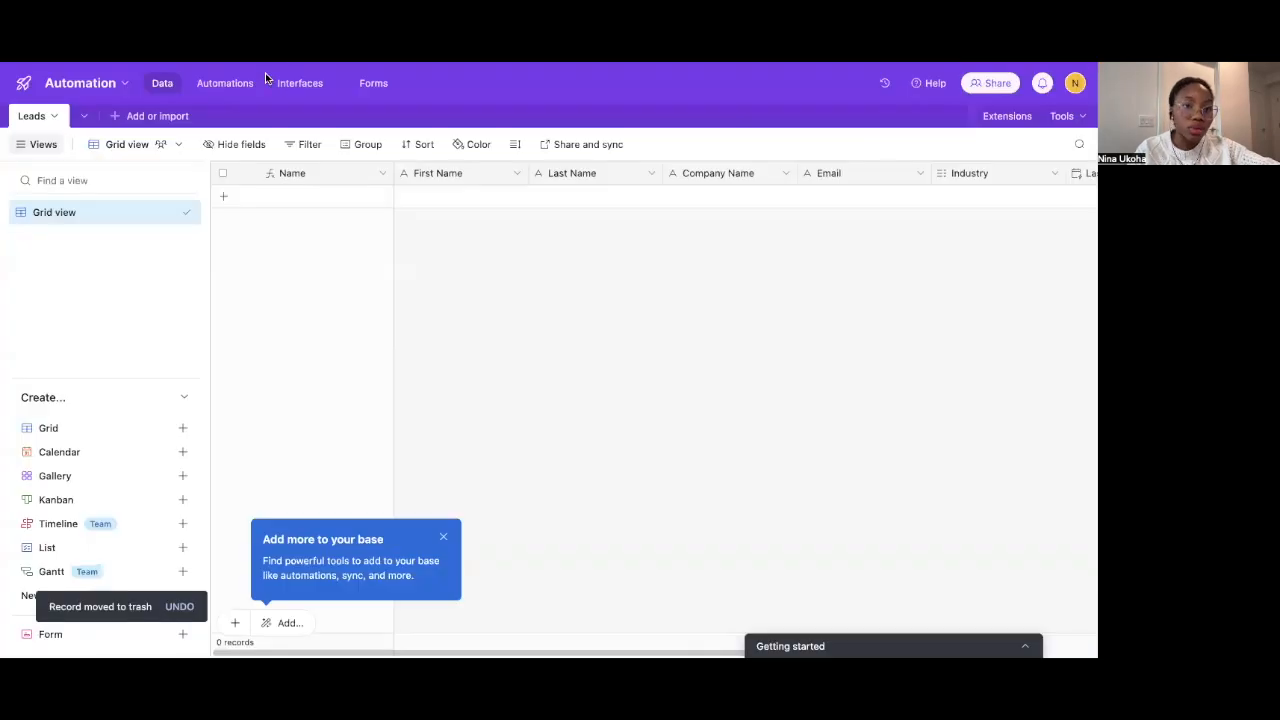
{"action": "left_click", "coordinate": [238, 82]}
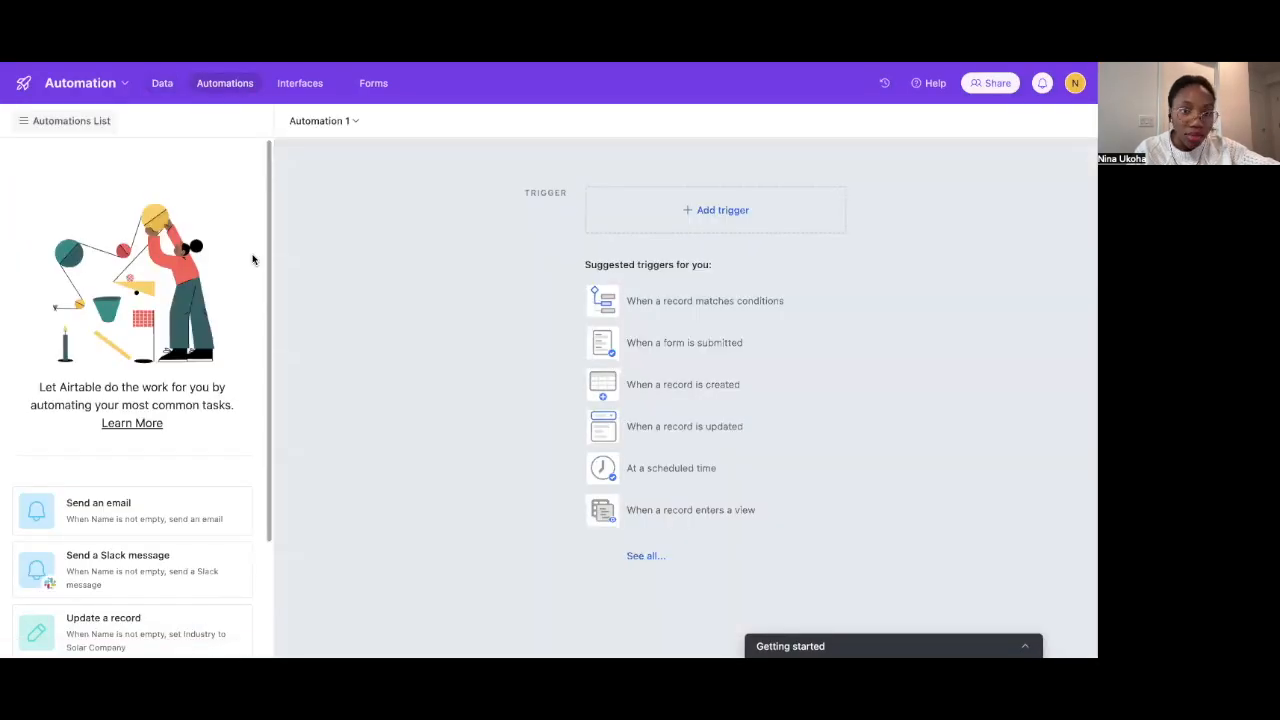
Bring up Automation 1's trigger list, showing Google Sheets' When row created option
{"action": "left_click", "coordinate": [350, 122]}
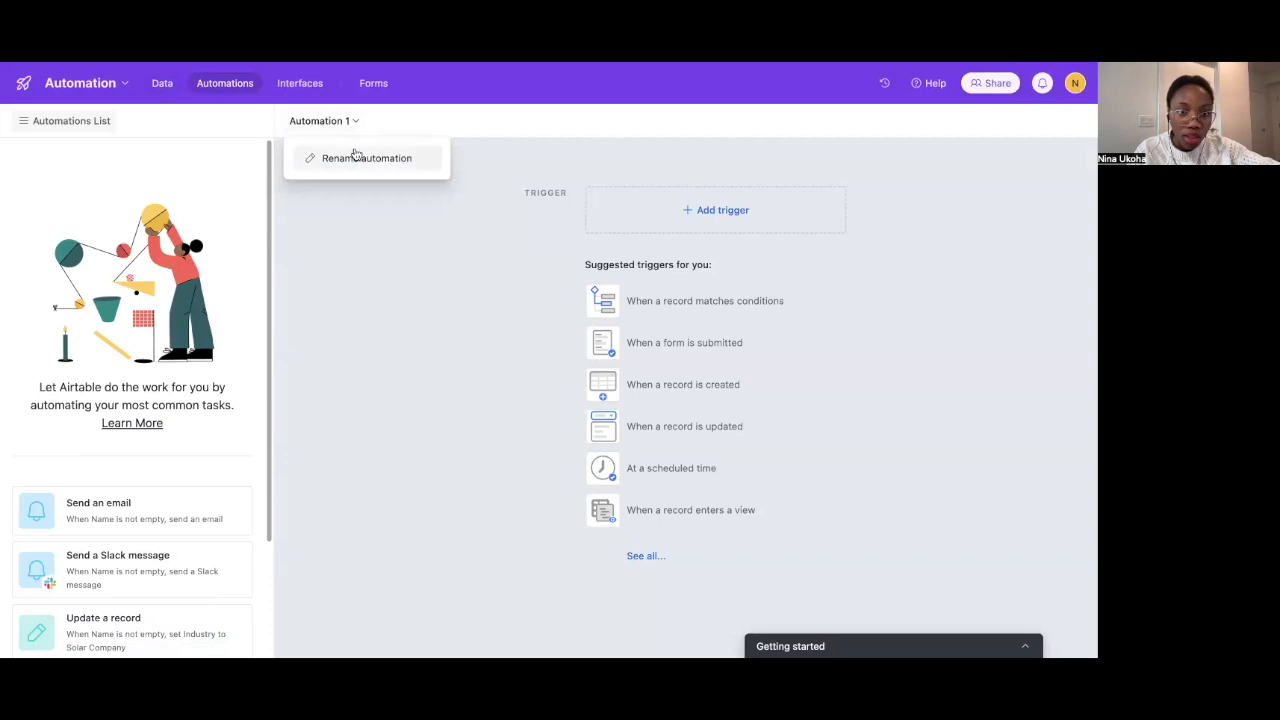
{"action": "left_click", "coordinate": [438, 322]}
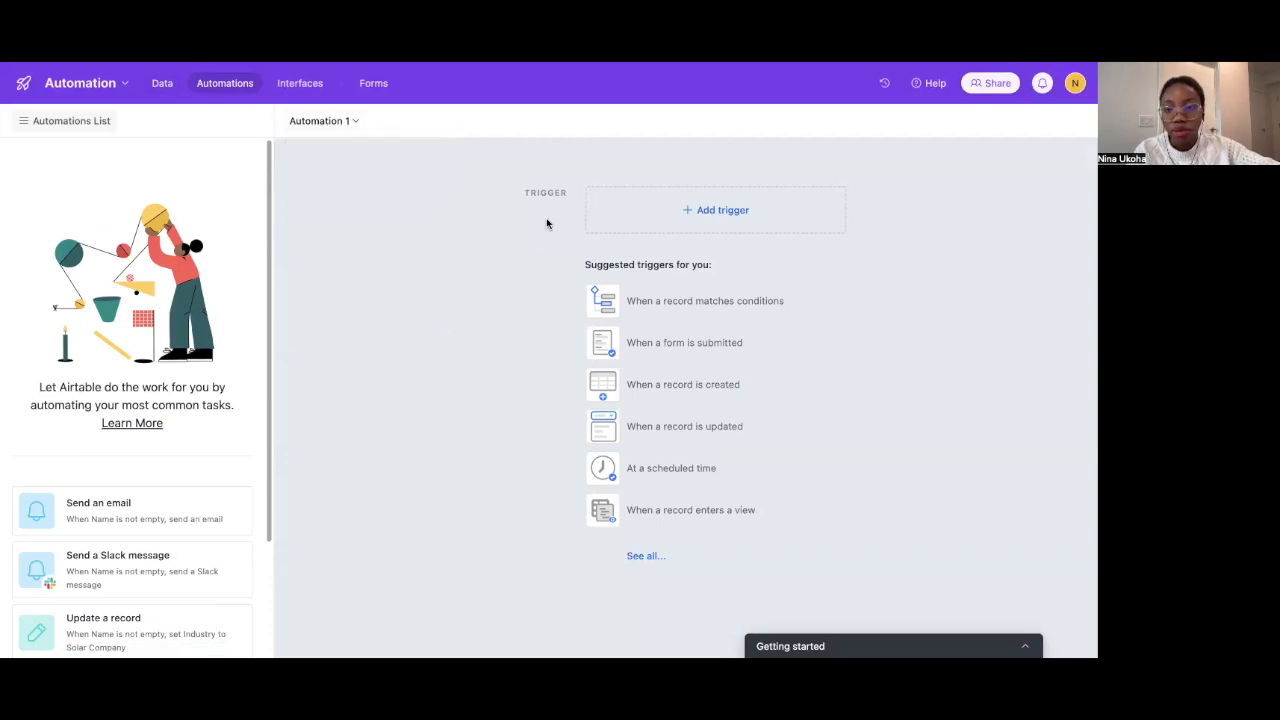
{"action": "left_click", "coordinate": [716, 207]}
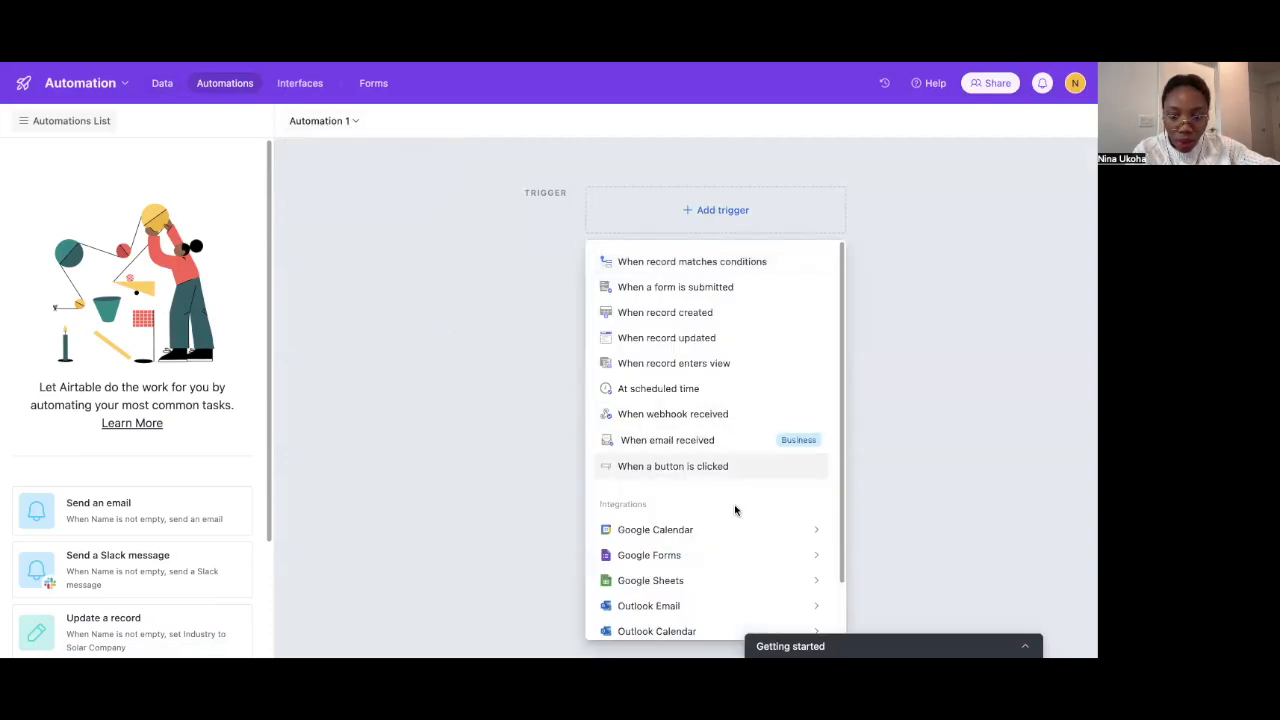
{"action": "mouse_move", "coordinate": [738, 574]}
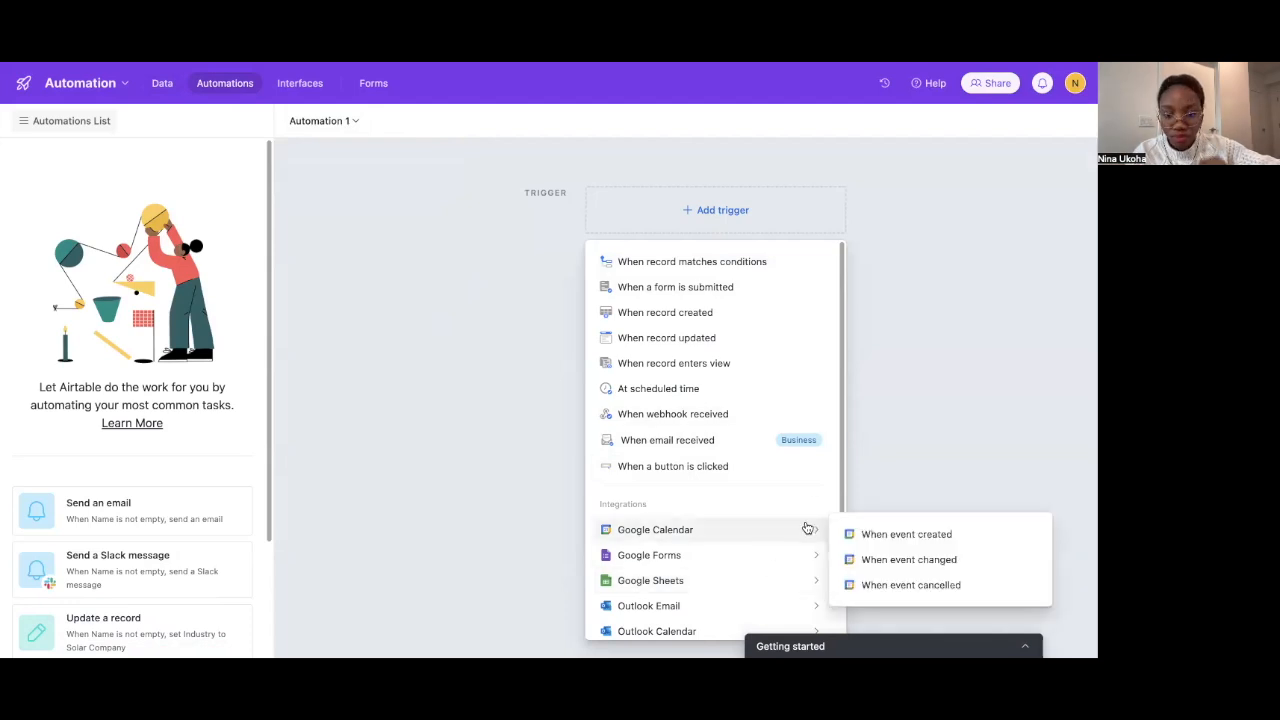
{"action": "mouse_move", "coordinate": [807, 568]}
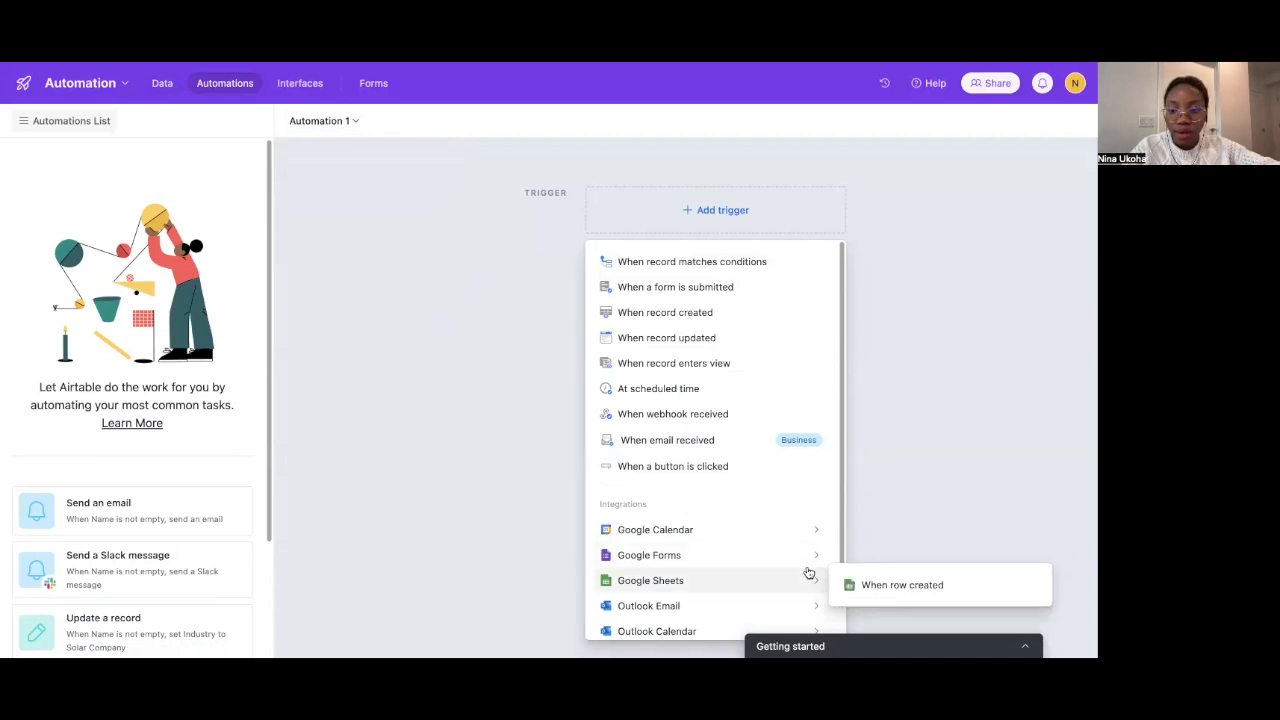
Trigger on Google Sheets When row created in Leads Sheet1, tested with a suggested row
{"action": "left_click", "coordinate": [866, 588]}
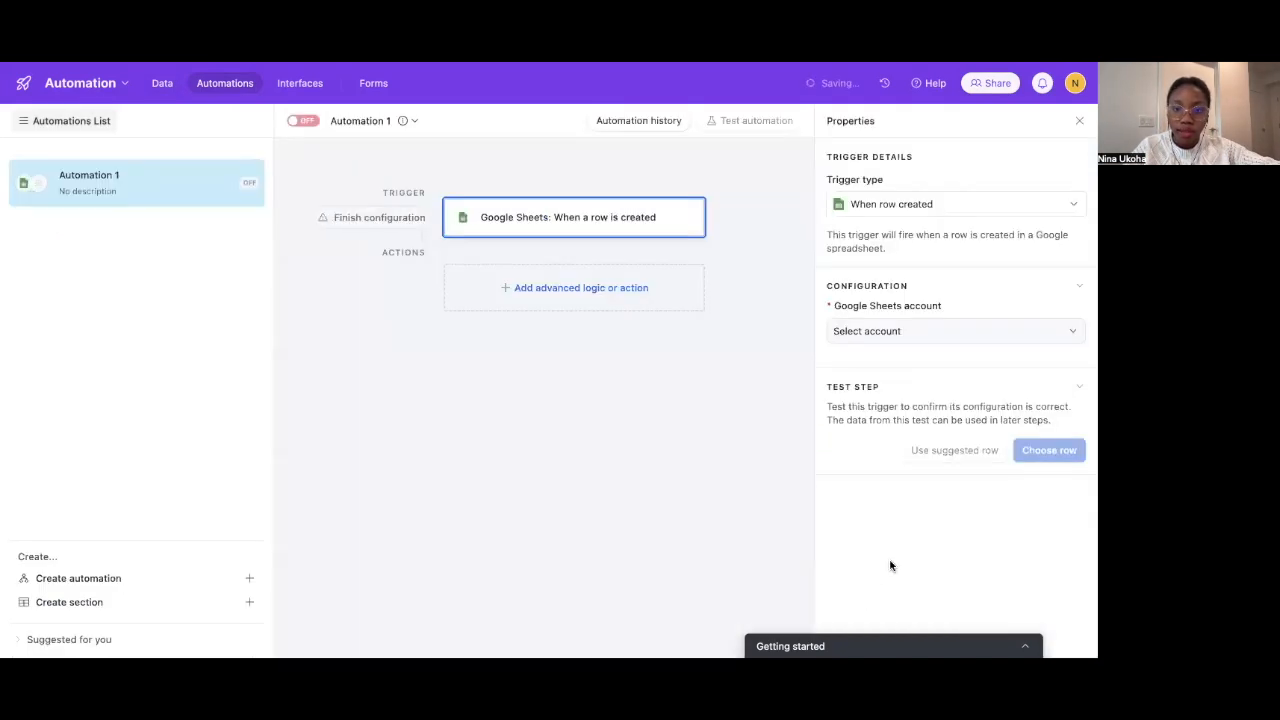
{"action": "left_click", "coordinate": [892, 331]}
{"action": "left_click", "coordinate": [891, 390]}
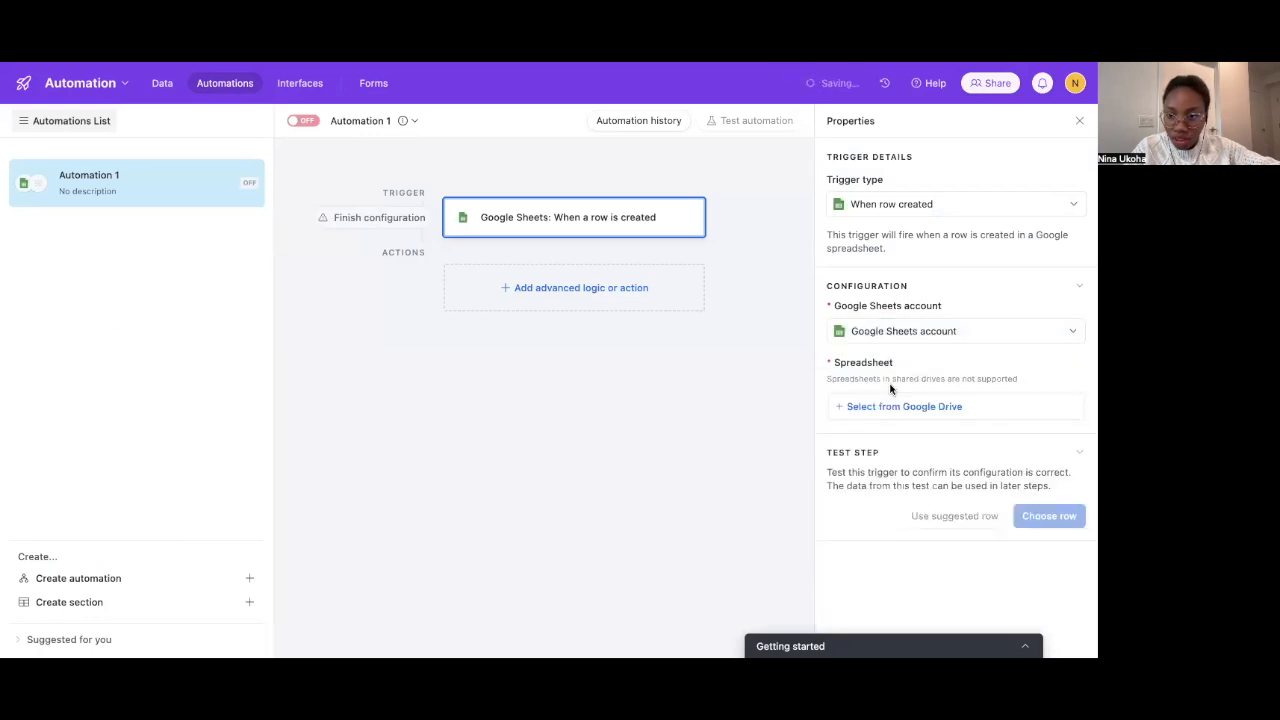
{"action": "left_click", "coordinate": [886, 406]}
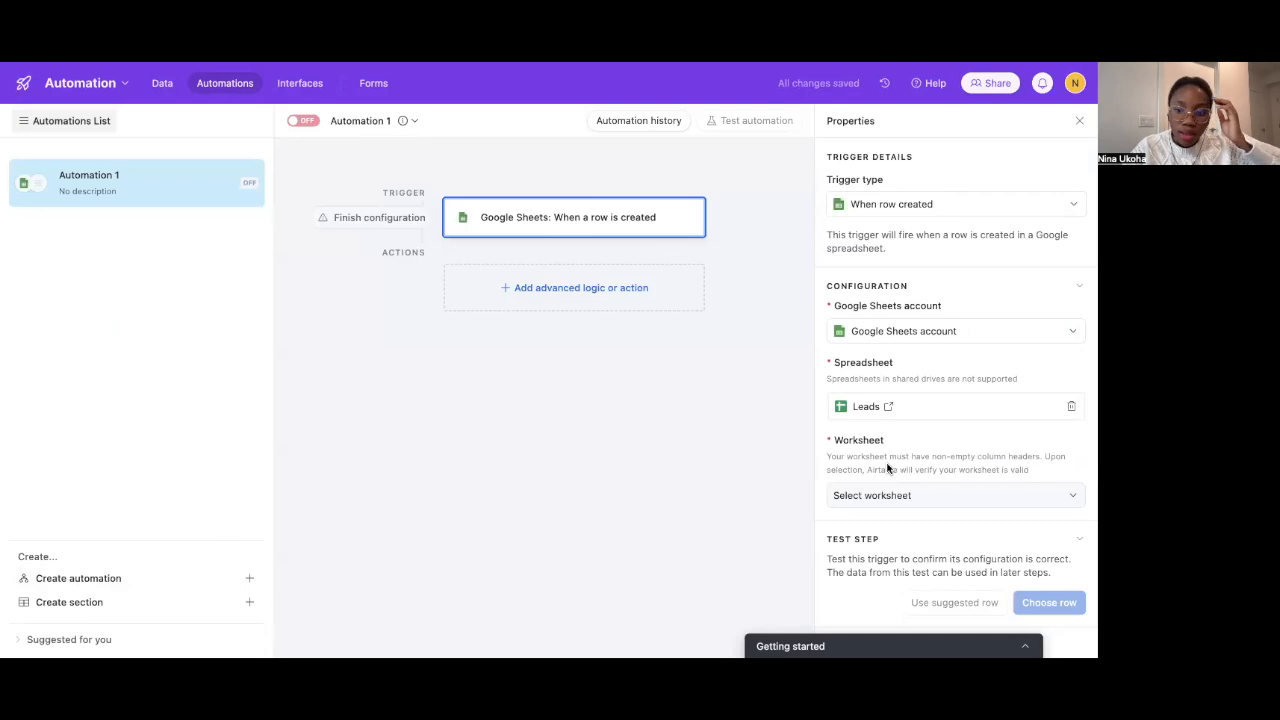
{"action": "left_click", "coordinate": [882, 496]}
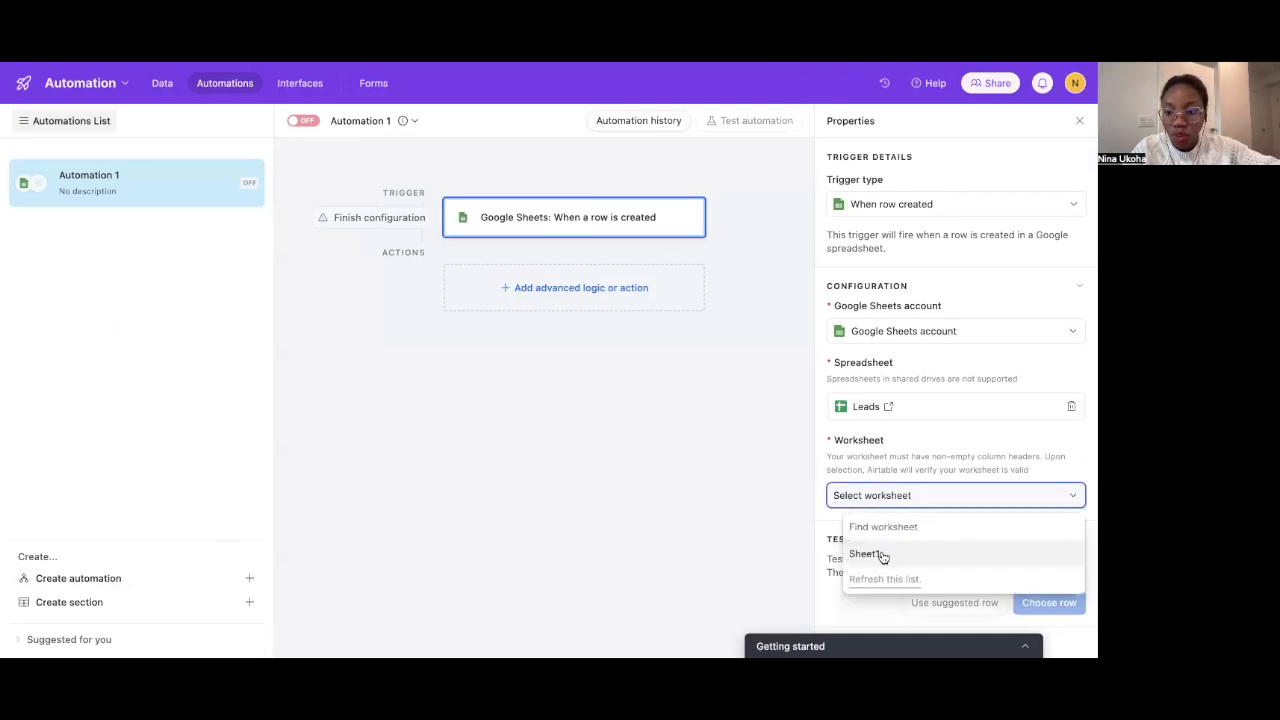
{"action": "left_click", "coordinate": [882, 556]}
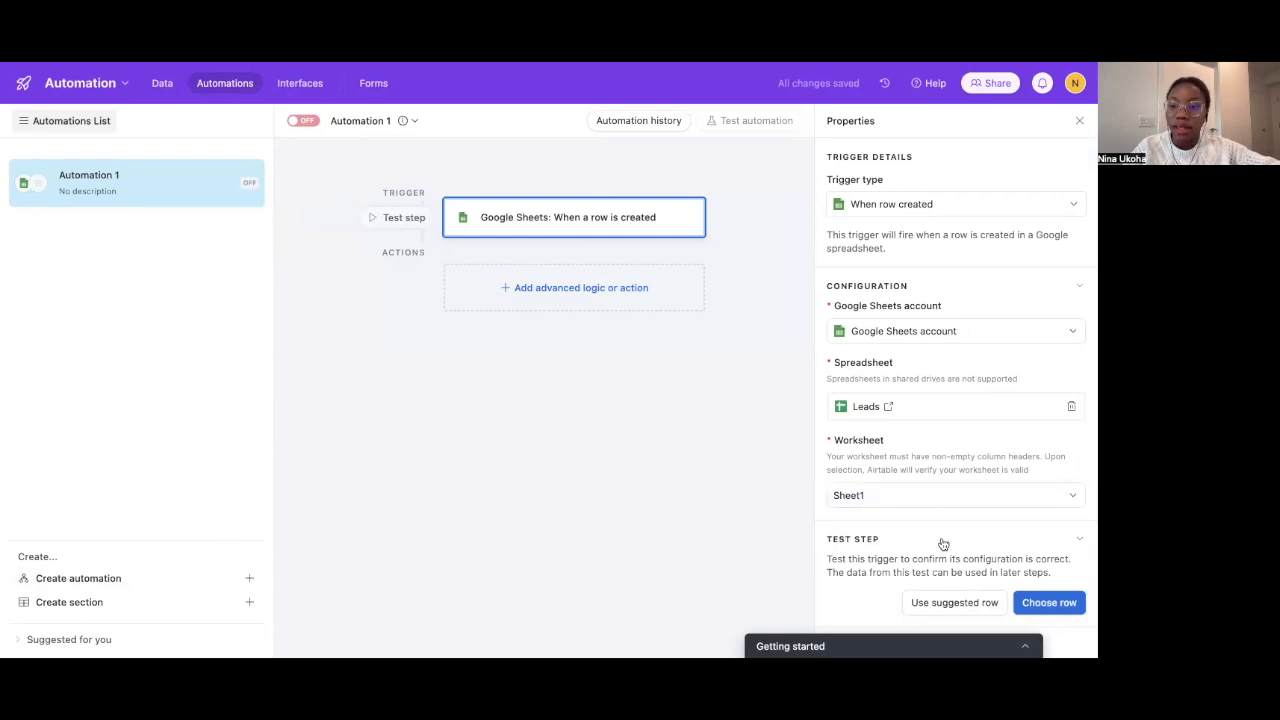
{"action": "left_click", "coordinate": [957, 604]}
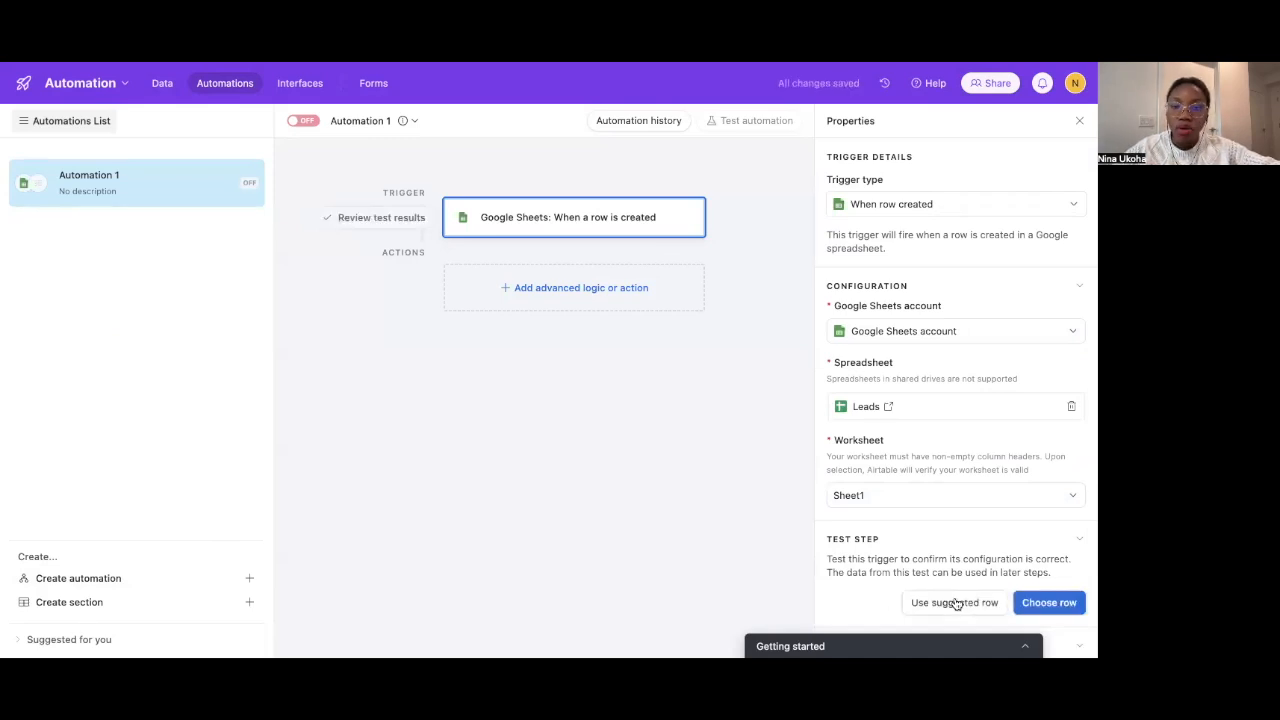
Add a Create record action that writes to the Leads table
{"action": "left_click", "coordinate": [569, 290]}
{"action": "scroll", "coordinate": [545, 505], "scroll_direction": "down", "scroll_amount": 2}
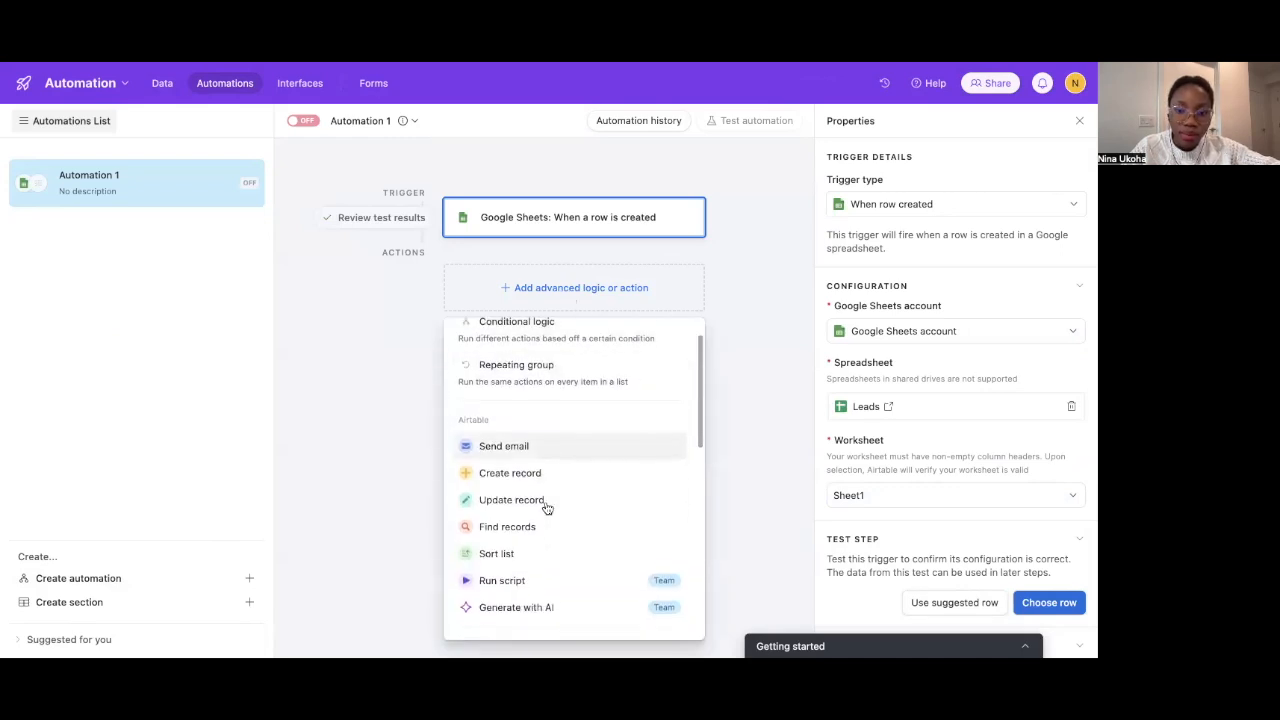
{"action": "scroll", "coordinate": [547, 505], "scroll_direction": "up", "scroll_amount": 1}
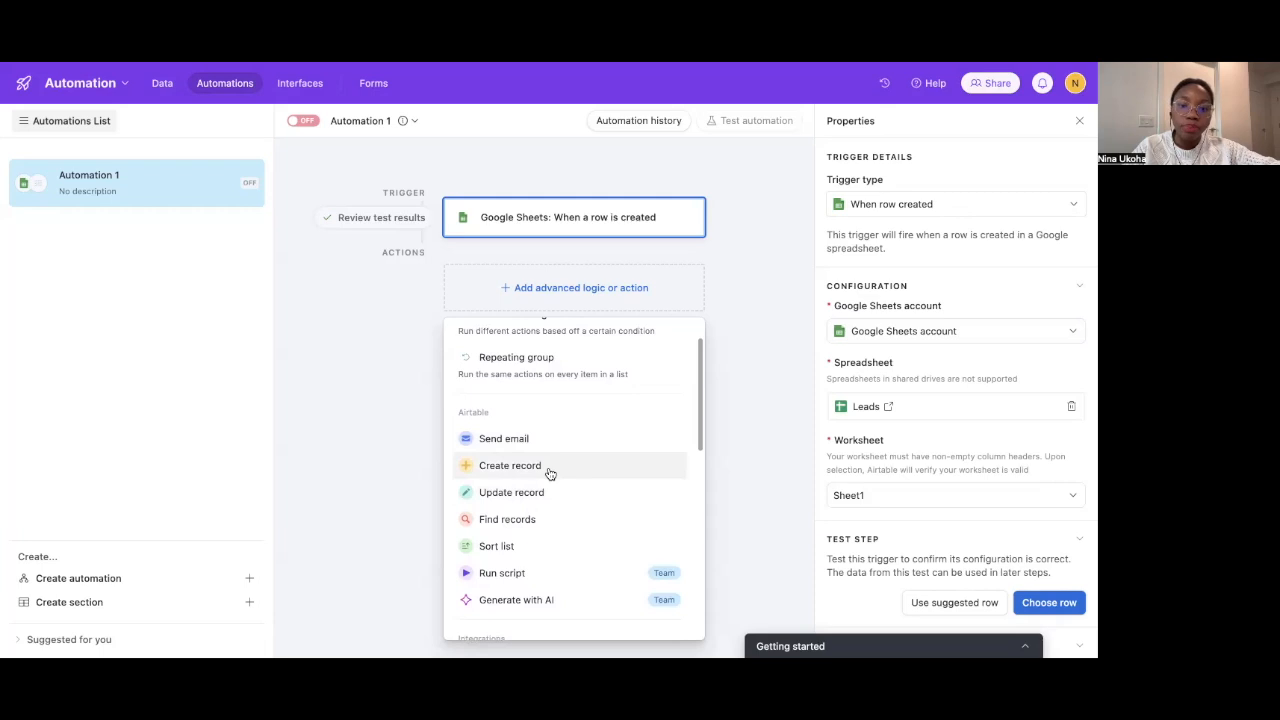
{"action": "left_click", "coordinate": [549, 466]}
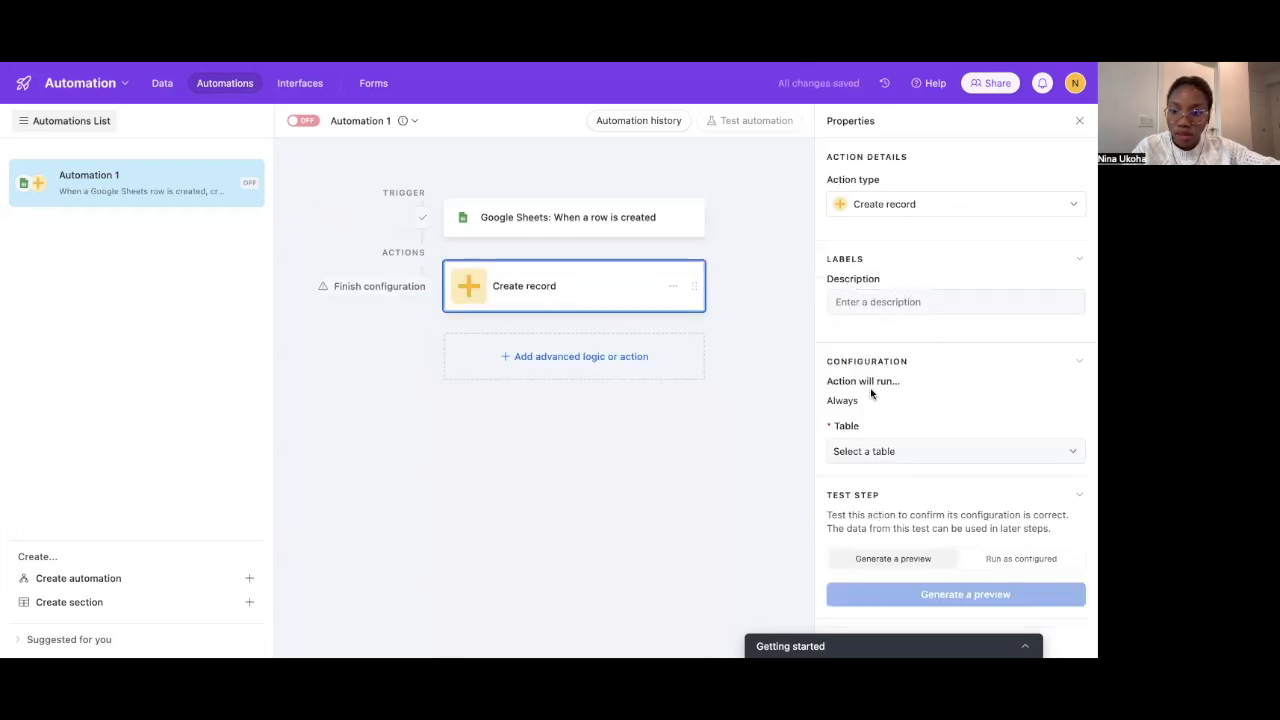
{"action": "left_click", "coordinate": [875, 451]}
{"action": "left_click", "coordinate": [872, 500]}
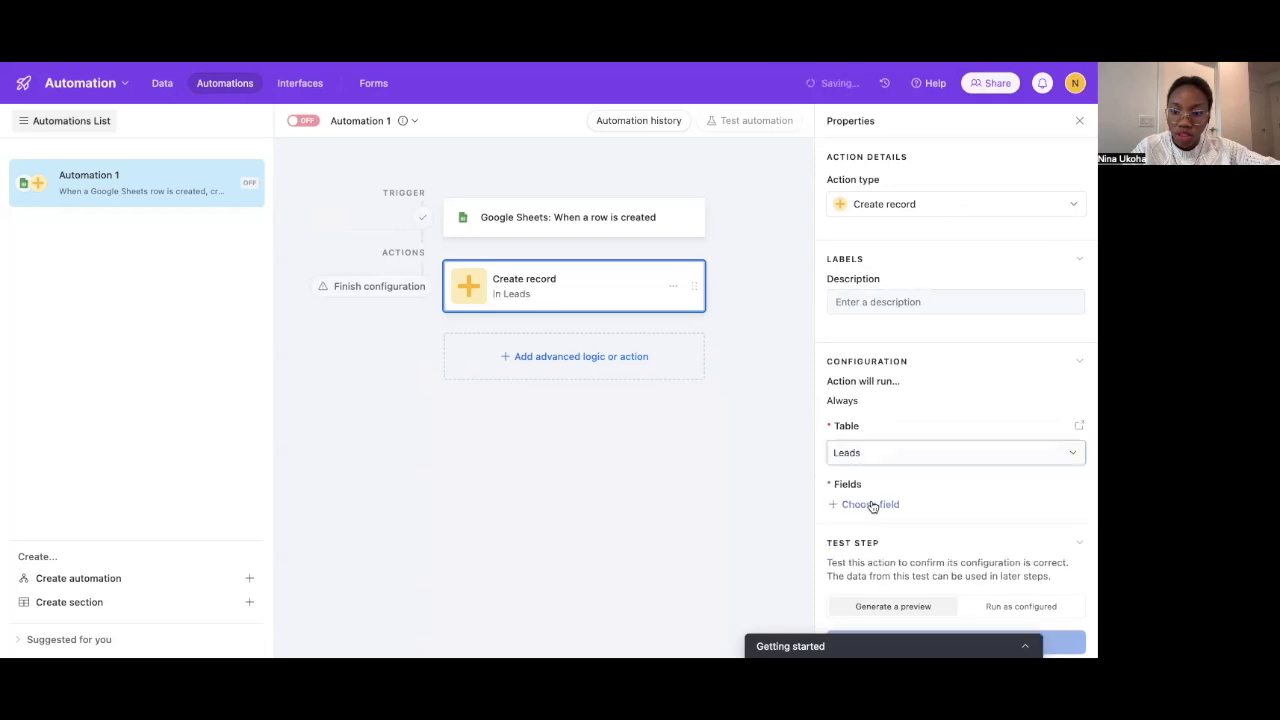
Add First Name, Last Name, Company Name, Email and Industry as fields to set
{"action": "left_click", "coordinate": [864, 485]}
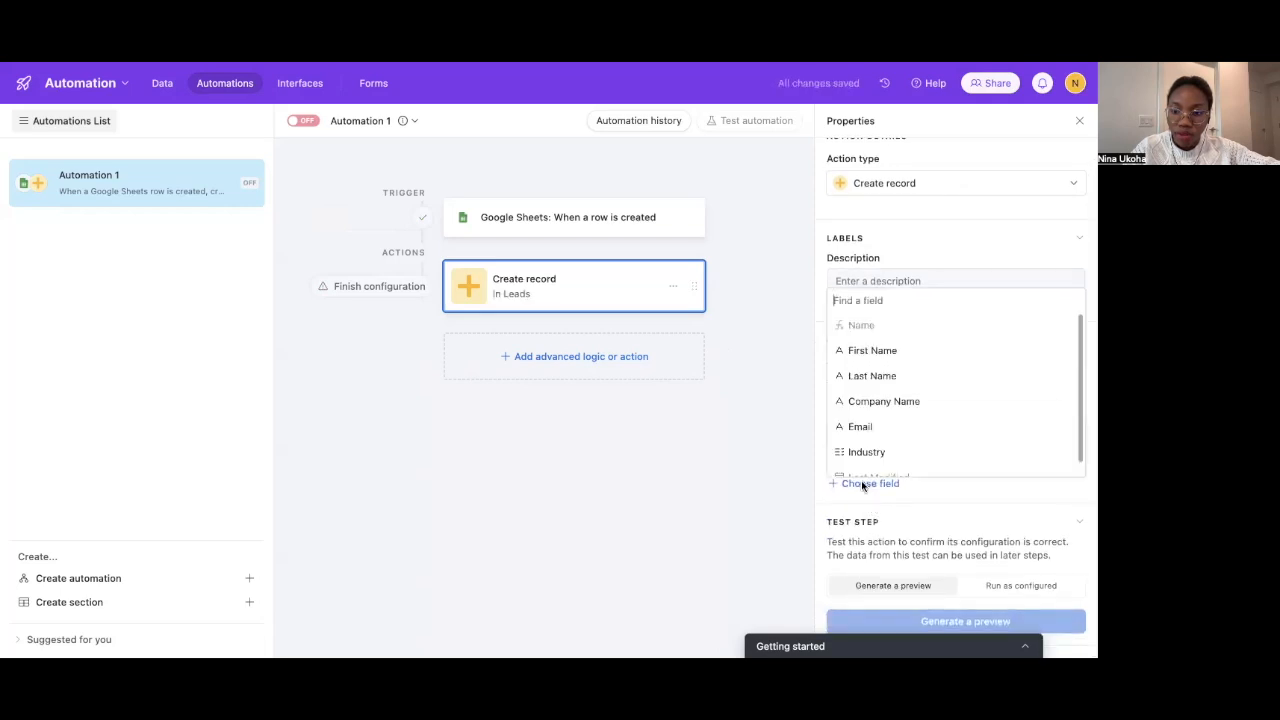
{"action": "left_click", "coordinate": [867, 350]}
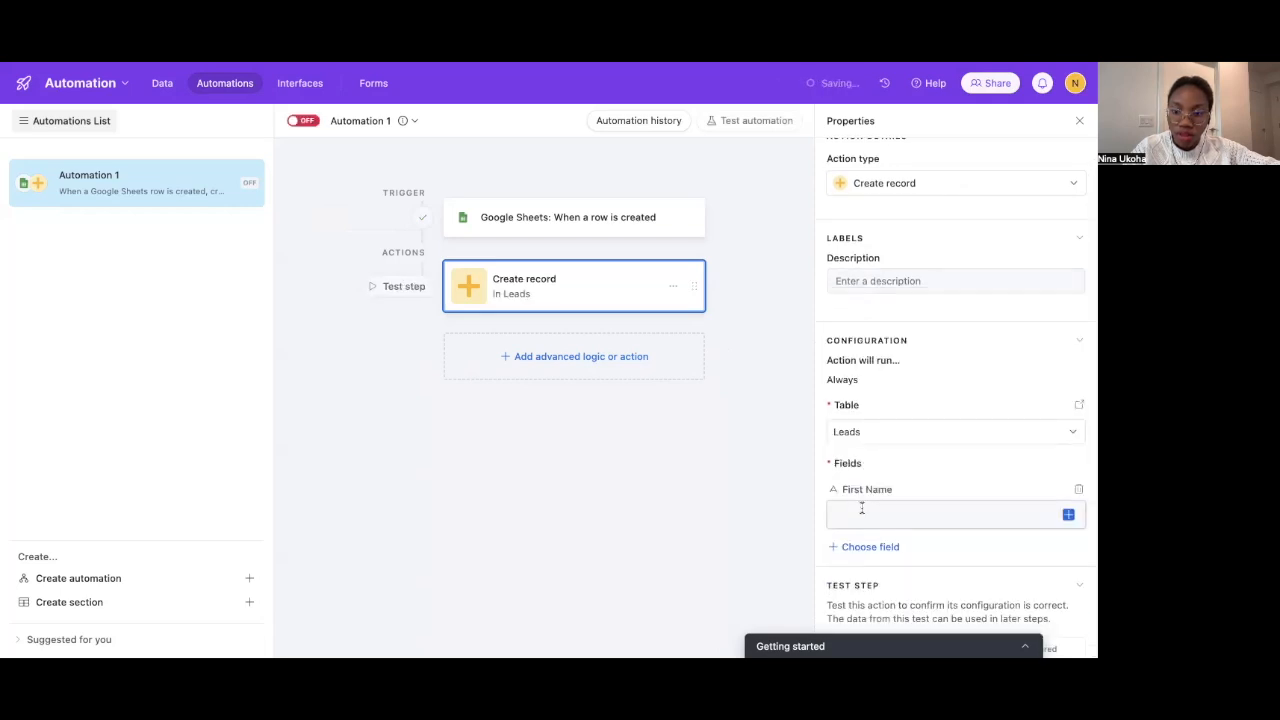
{"action": "left_click", "coordinate": [858, 546]}
{"action": "left_click", "coordinate": [876, 436]}
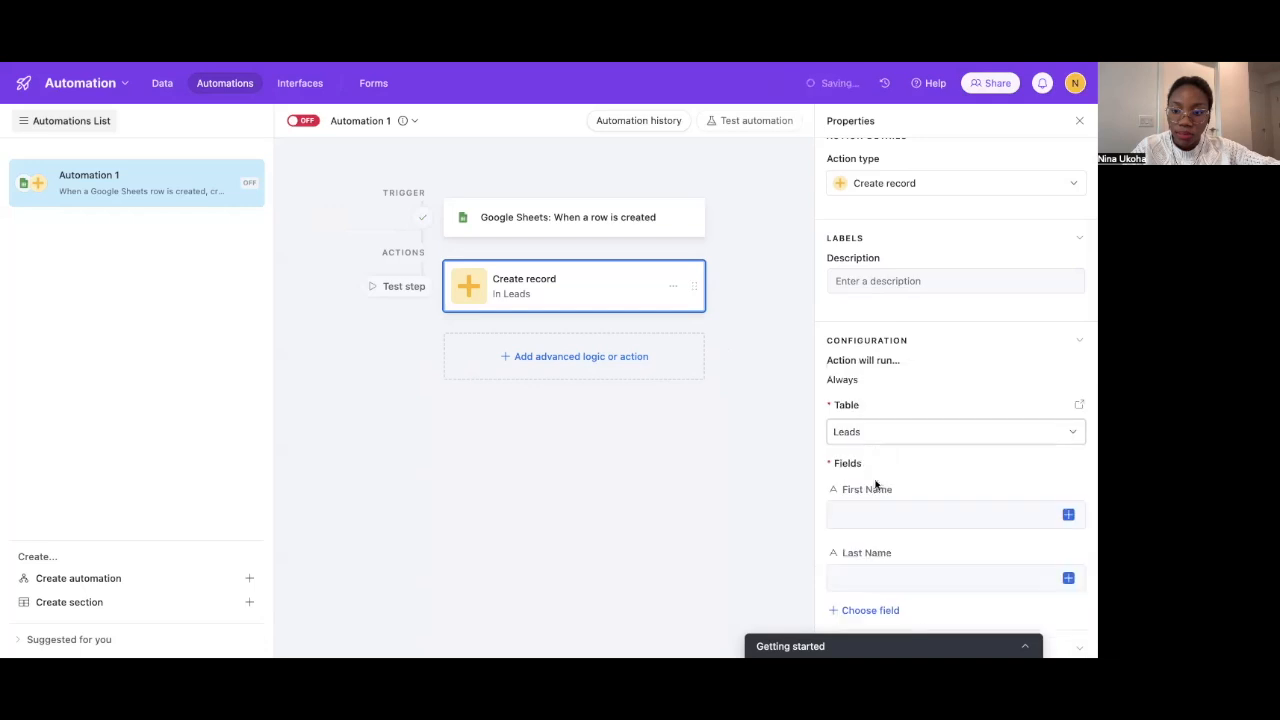
{"action": "scroll", "coordinate": [871, 571], "scroll_direction": "down", "scroll_amount": 1}
{"action": "left_click", "coordinate": [868, 581]}
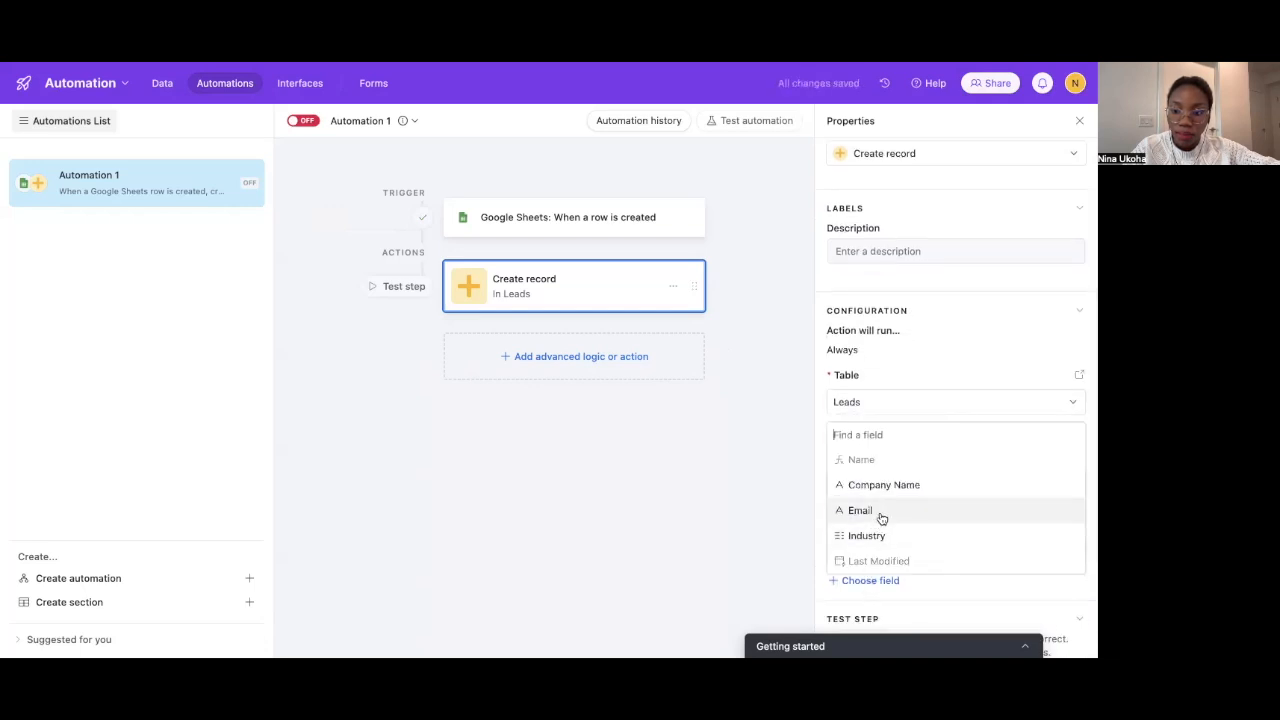
{"action": "left_click", "coordinate": [884, 490]}
{"action": "scroll", "coordinate": [872, 598], "scroll_direction": "down", "scroll_amount": 3}
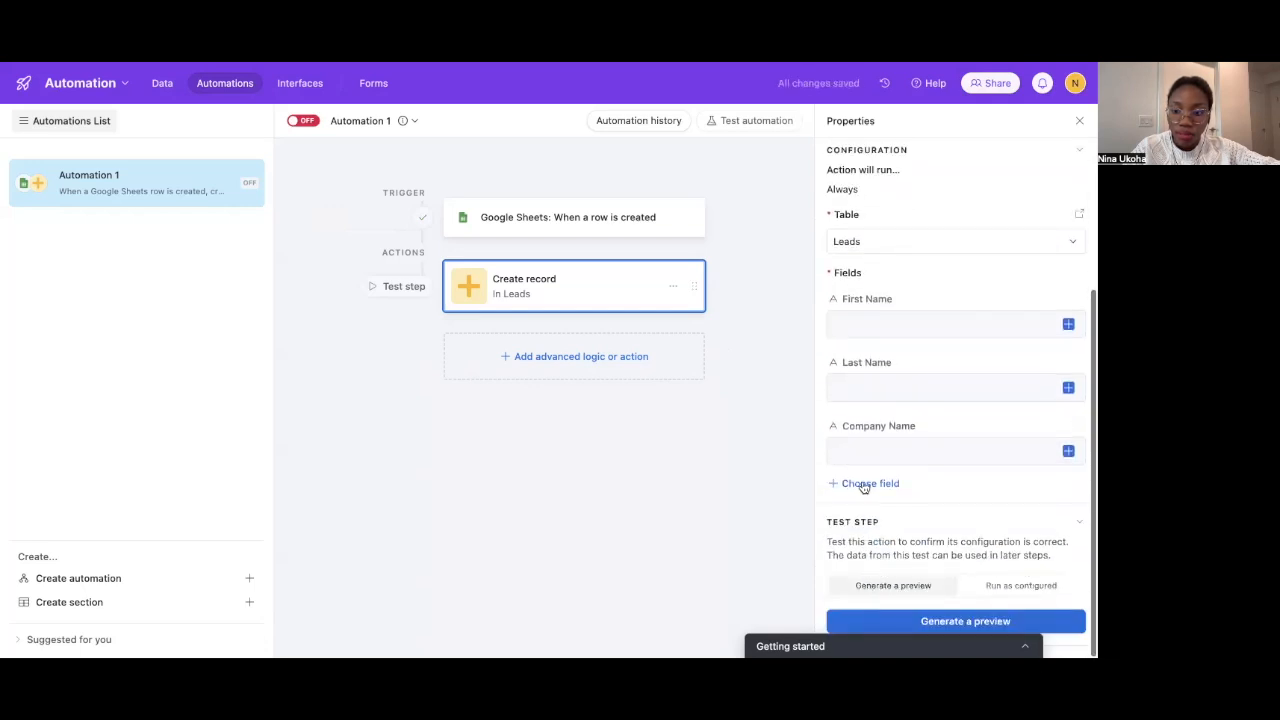
{"action": "left_click", "coordinate": [865, 484]}
{"action": "left_click", "coordinate": [861, 562]}
{"action": "left_click", "coordinate": [864, 546]}
{"action": "left_click", "coordinate": [862, 503]}
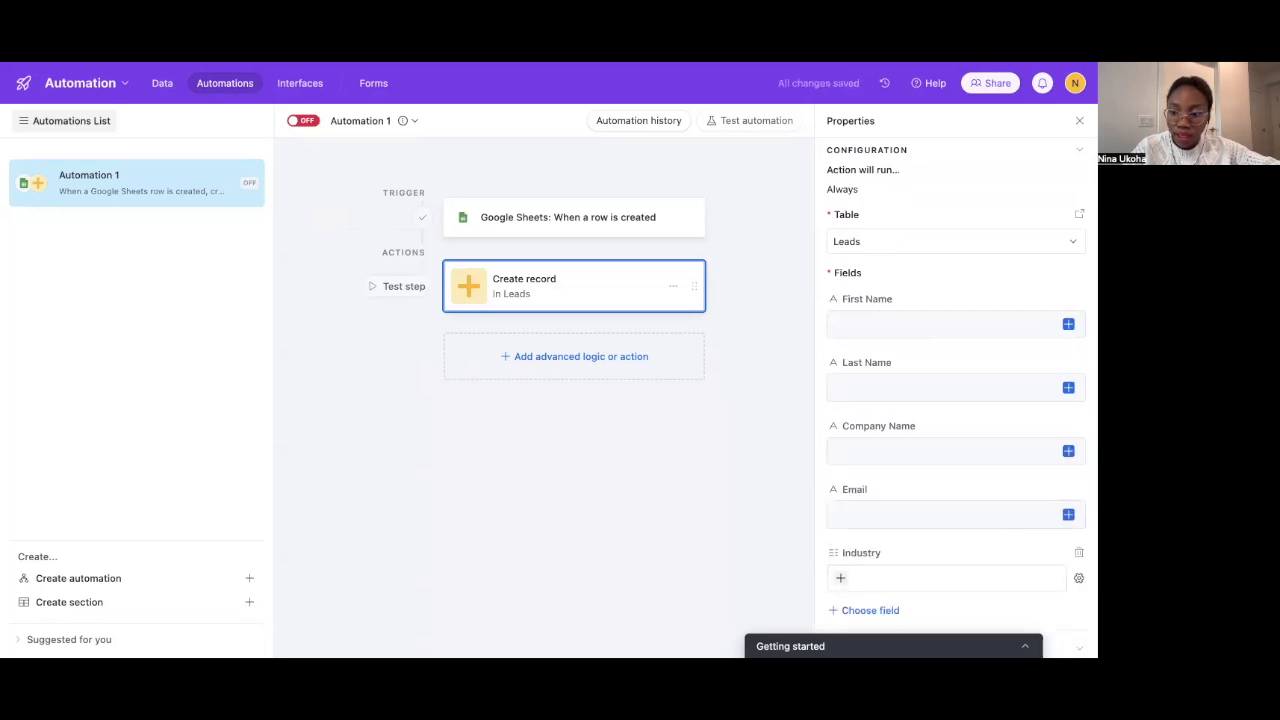
Switch the Industry field to accept a dynamic value
{"action": "left_click", "coordinate": [1078, 578]}
{"action": "left_click", "coordinate": [1003, 526]}
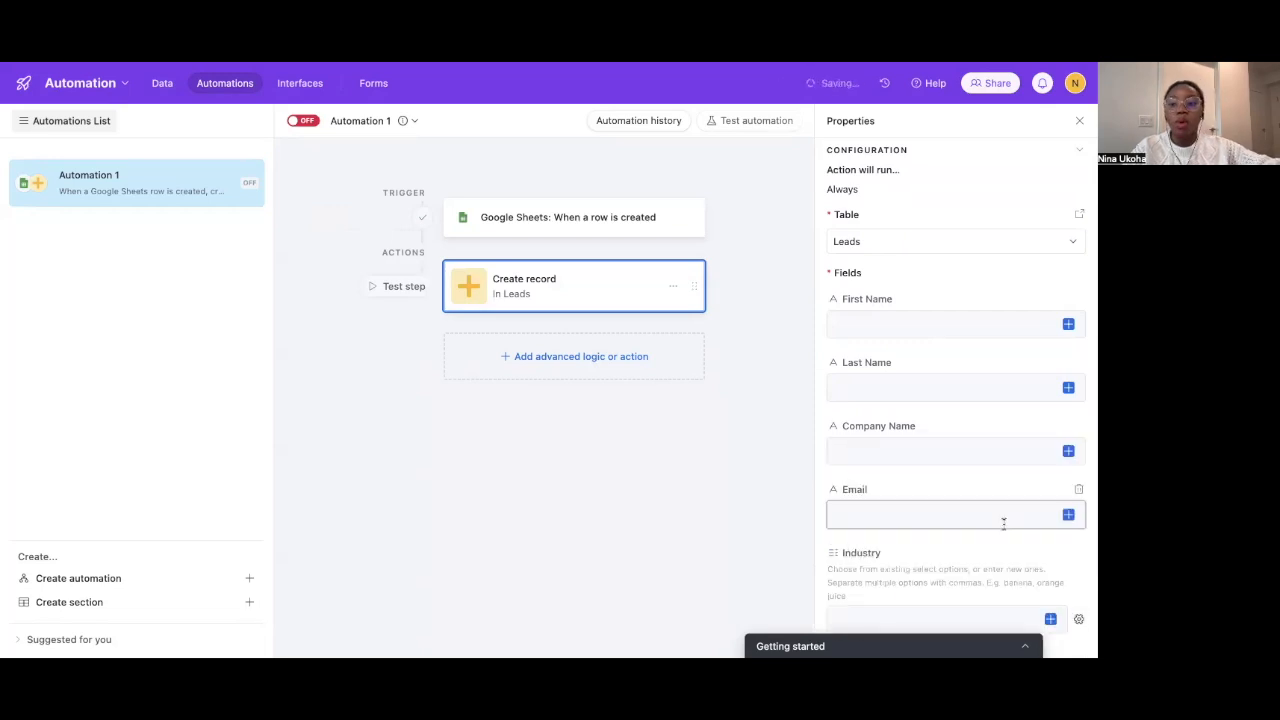
{"action": "scroll", "coordinate": [1003, 523], "scroll_direction": "down", "scroll_amount": 3}
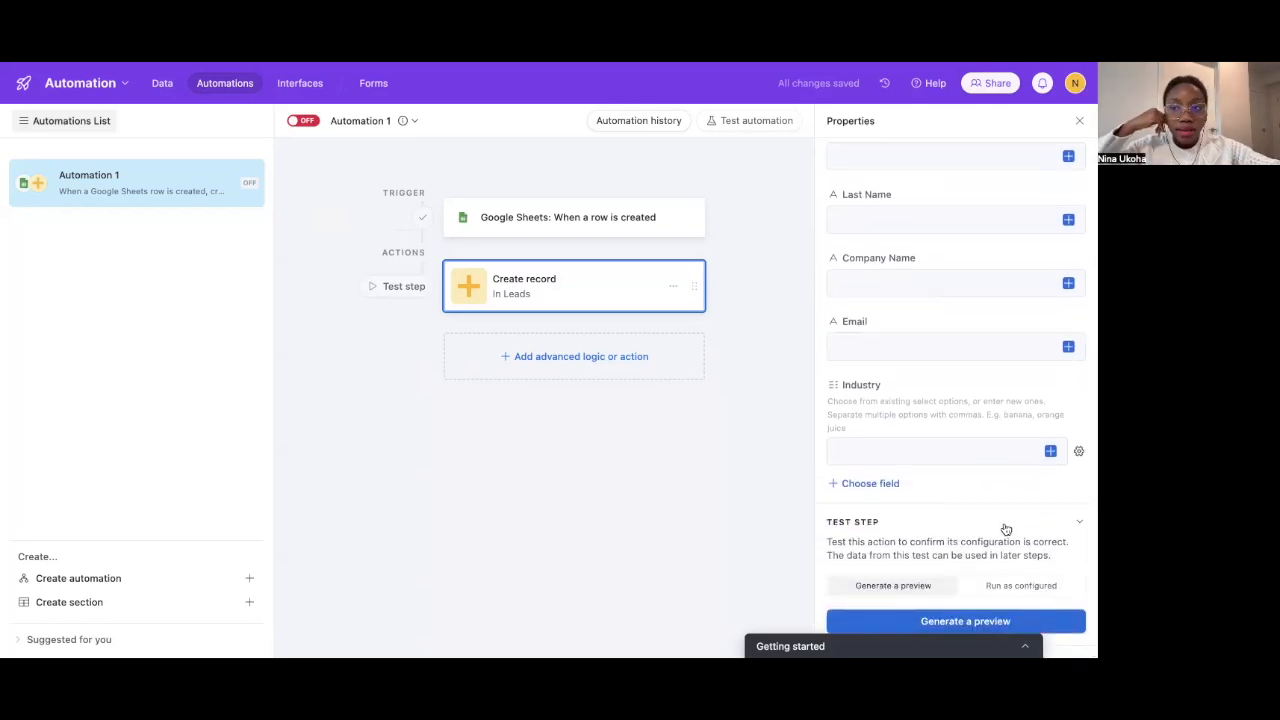
{"action": "scroll", "coordinate": [1003, 527], "scroll_direction": "up", "scroll_amount": 3}
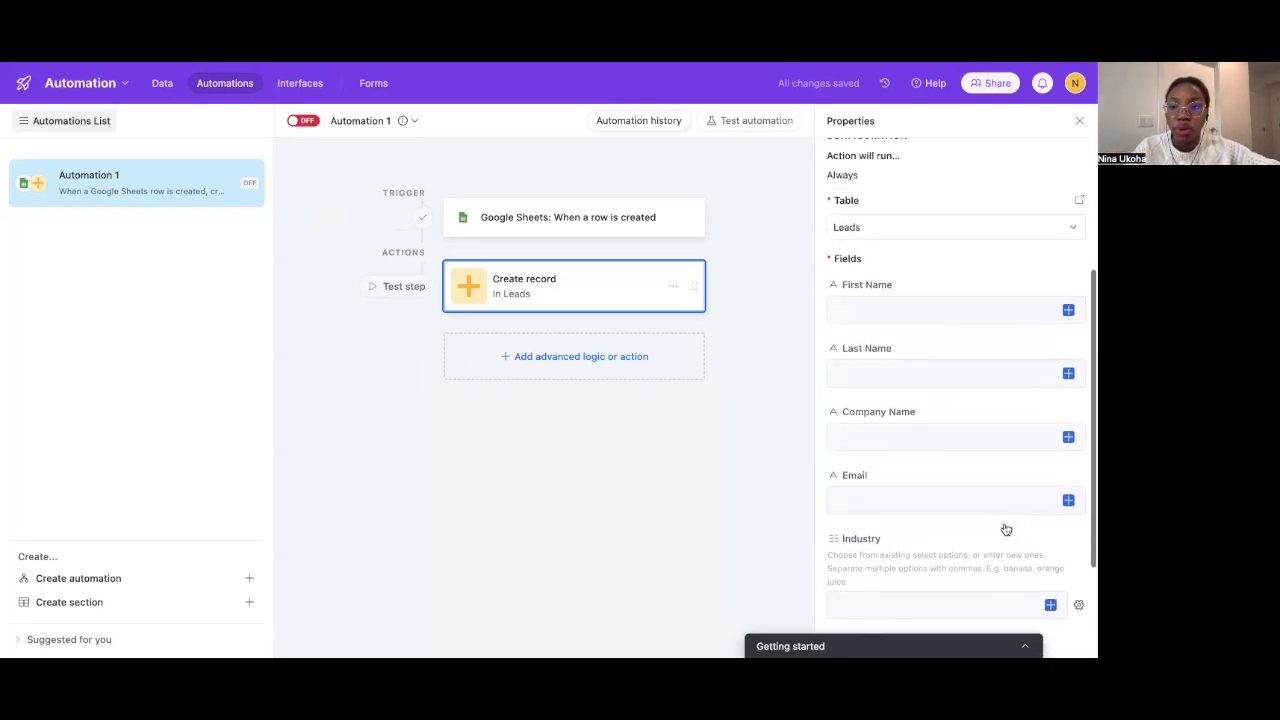
Map First Name and Last Name from the Google Sheets row values
{"action": "left_click", "coordinate": [933, 333]}
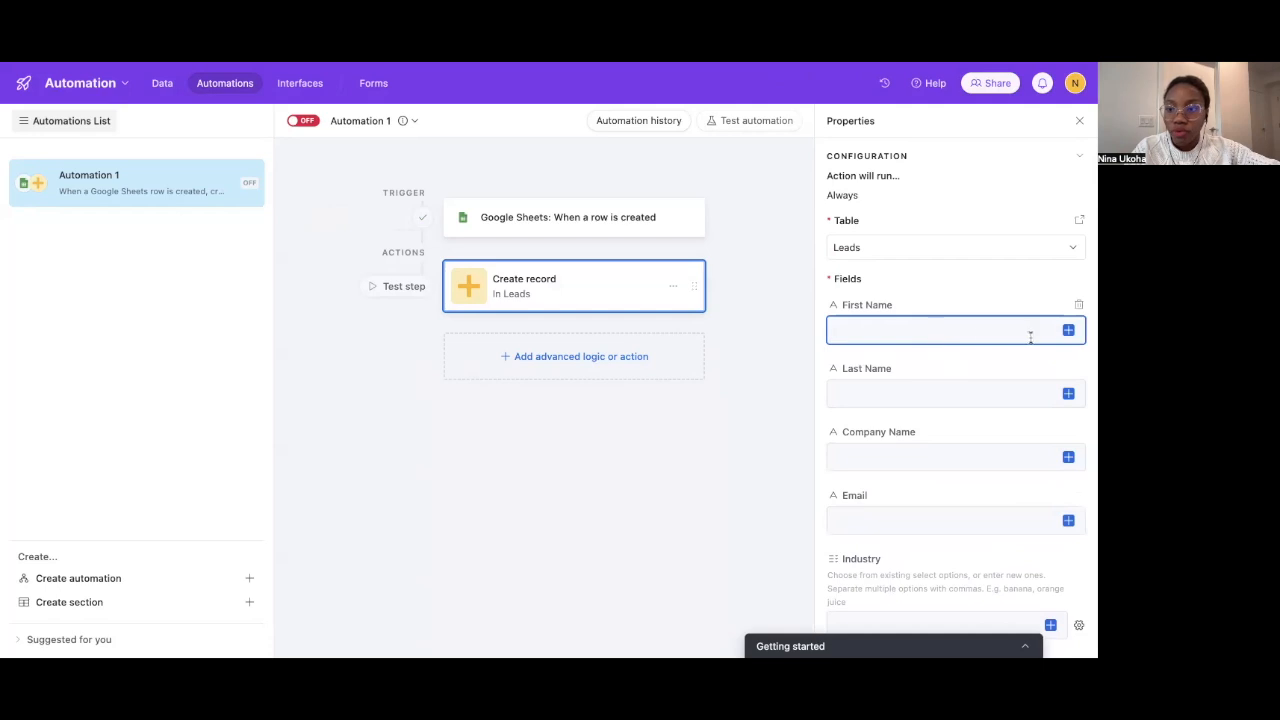
{"action": "left_click", "coordinate": [1068, 330]}
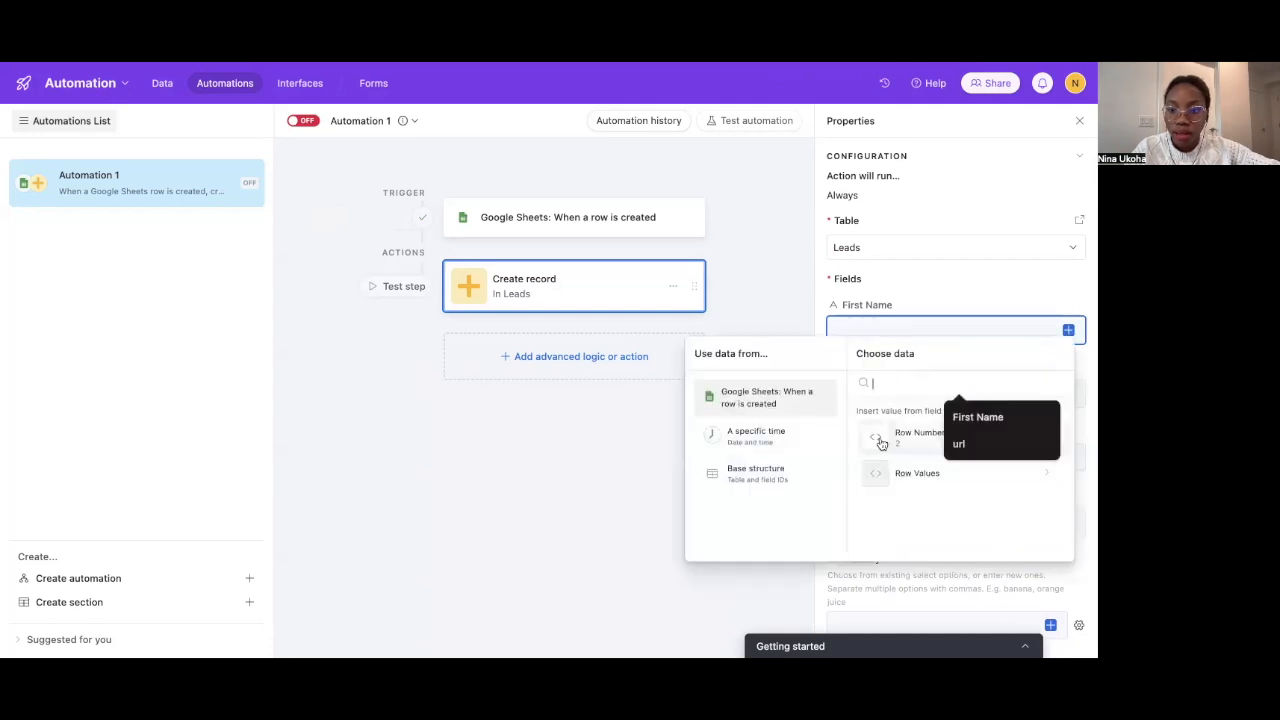
{"action": "left_click", "coordinate": [900, 472]}
{"action": "left_click", "coordinate": [906, 434]}
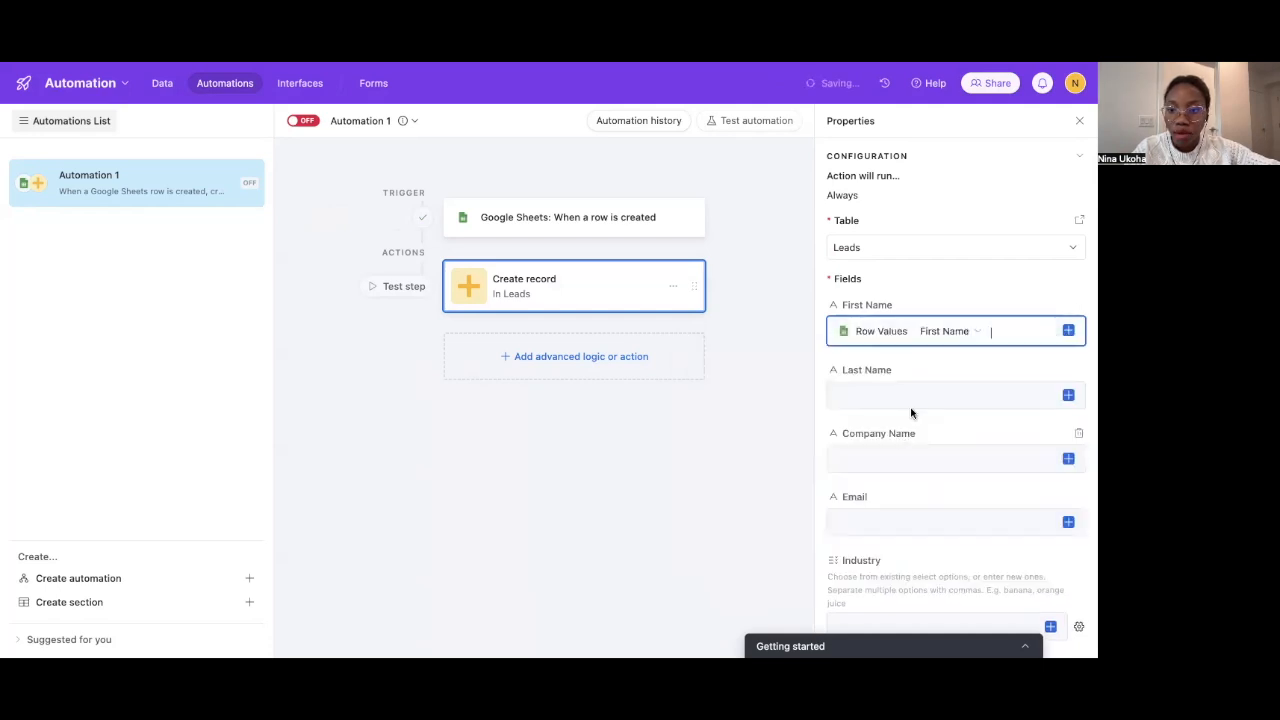
{"action": "left_click", "coordinate": [1068, 395]}
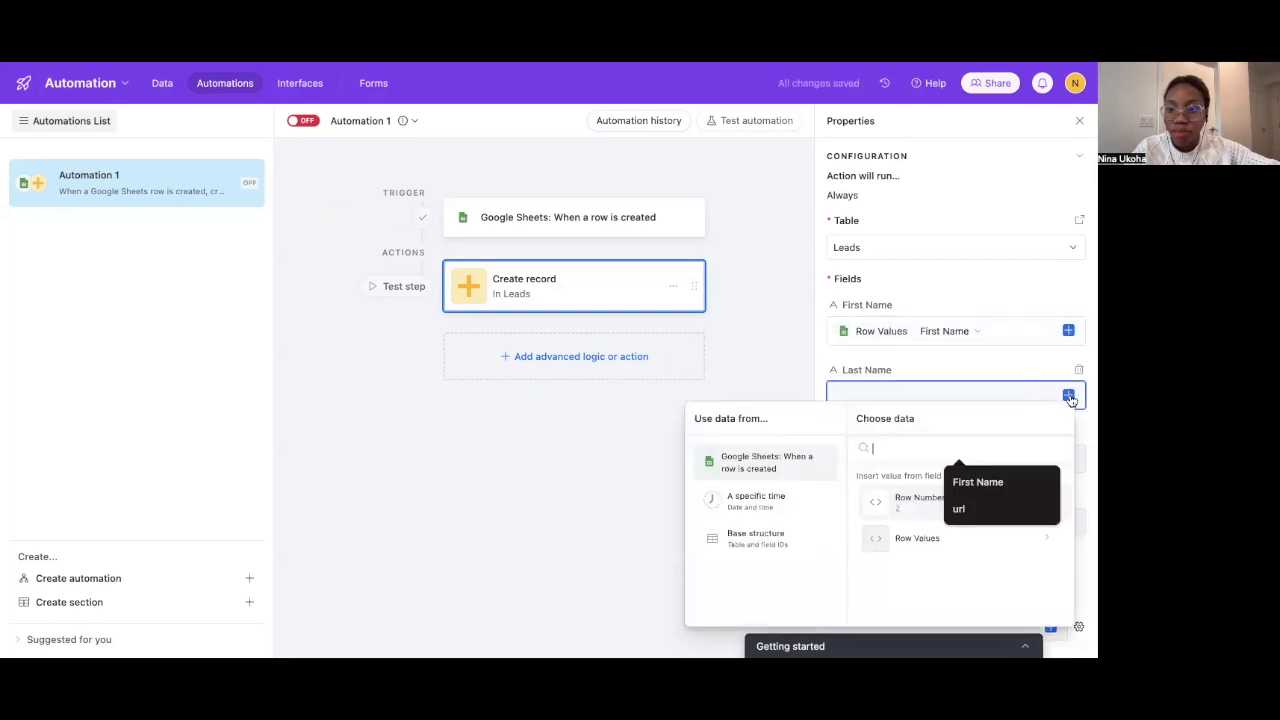
{"action": "left_click", "coordinate": [917, 538]}
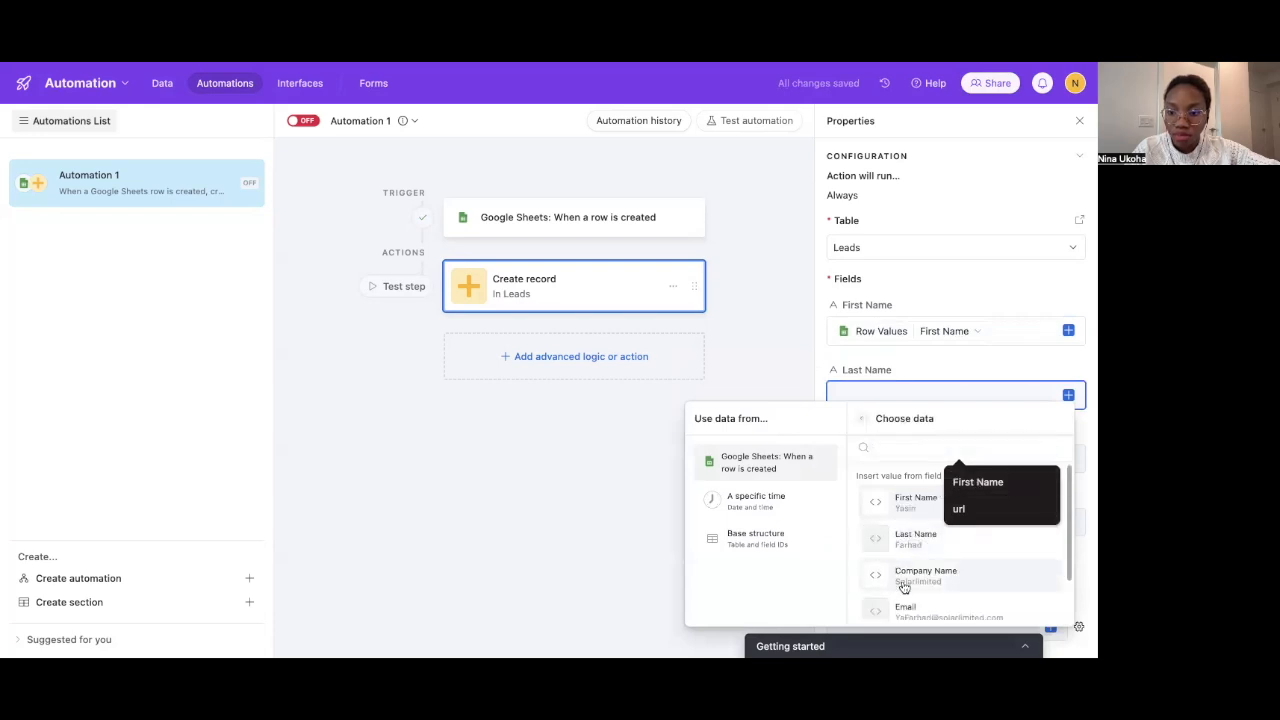
{"action": "left_click", "coordinate": [903, 540]}
Map Company Name from the row's Company Name value
{"action": "left_click", "coordinate": [963, 460]}
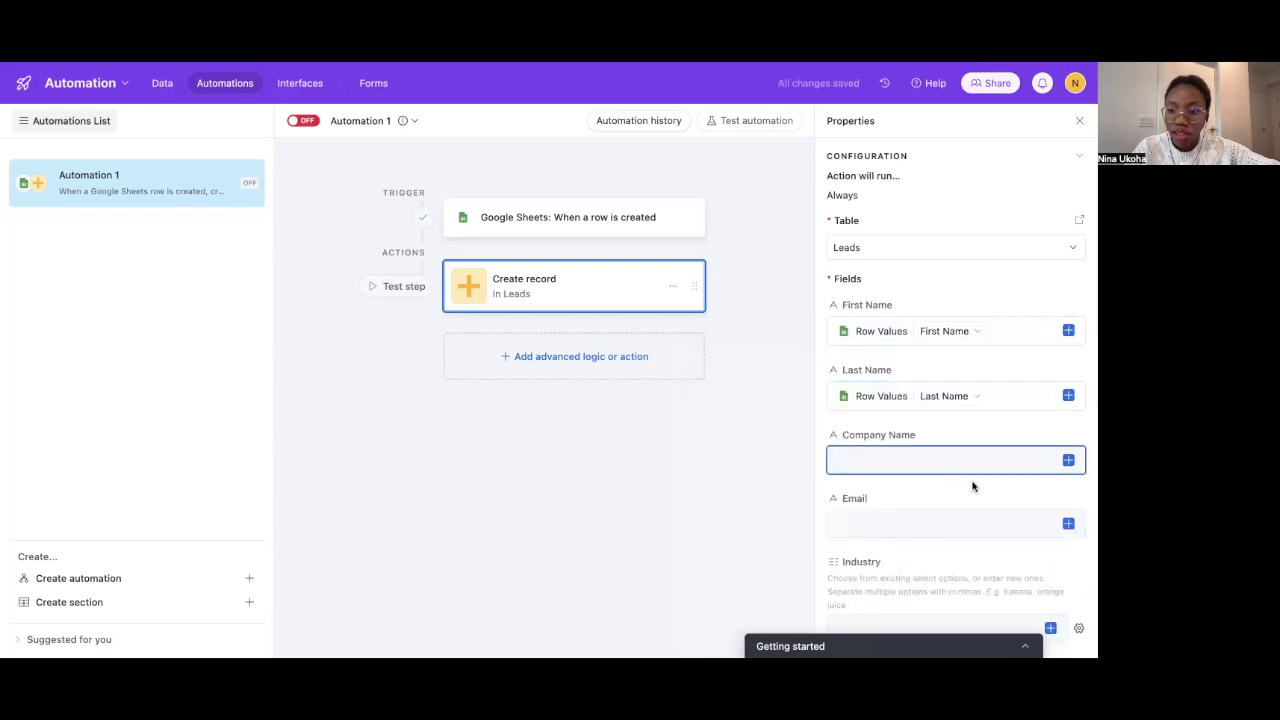
{"action": "left_click", "coordinate": [1068, 460]}
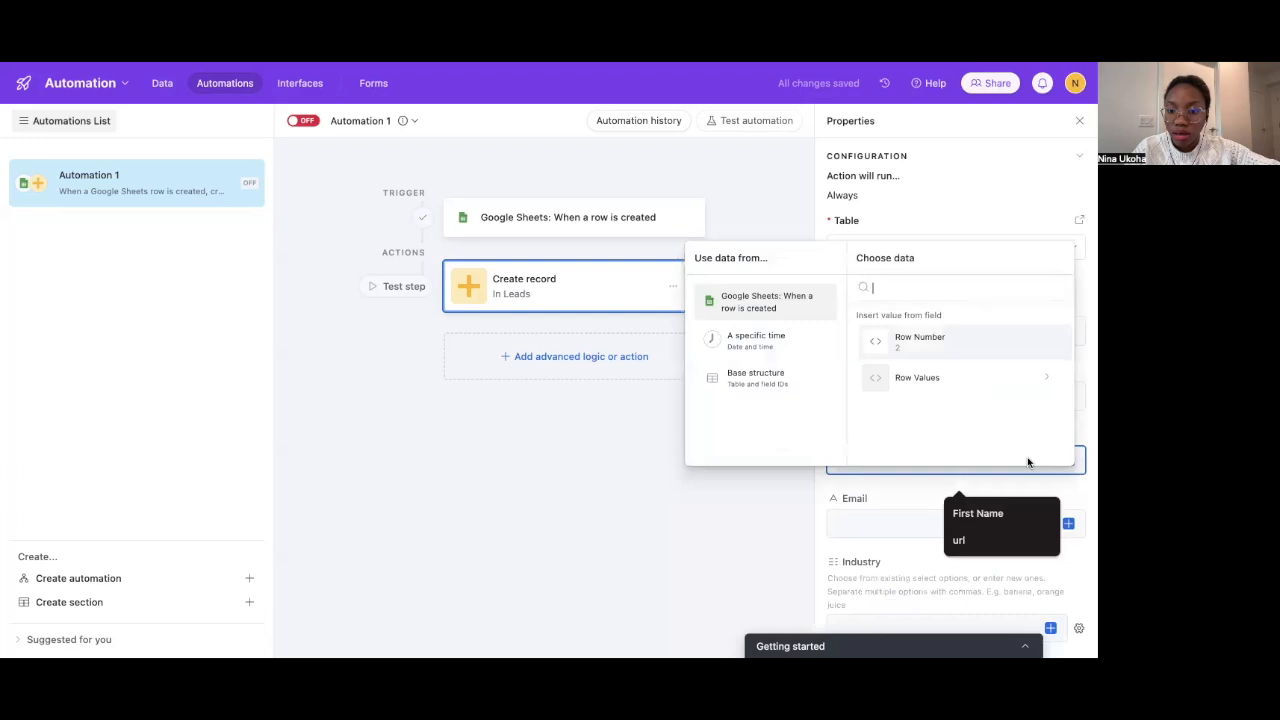
{"action": "left_click", "coordinate": [986, 390]}
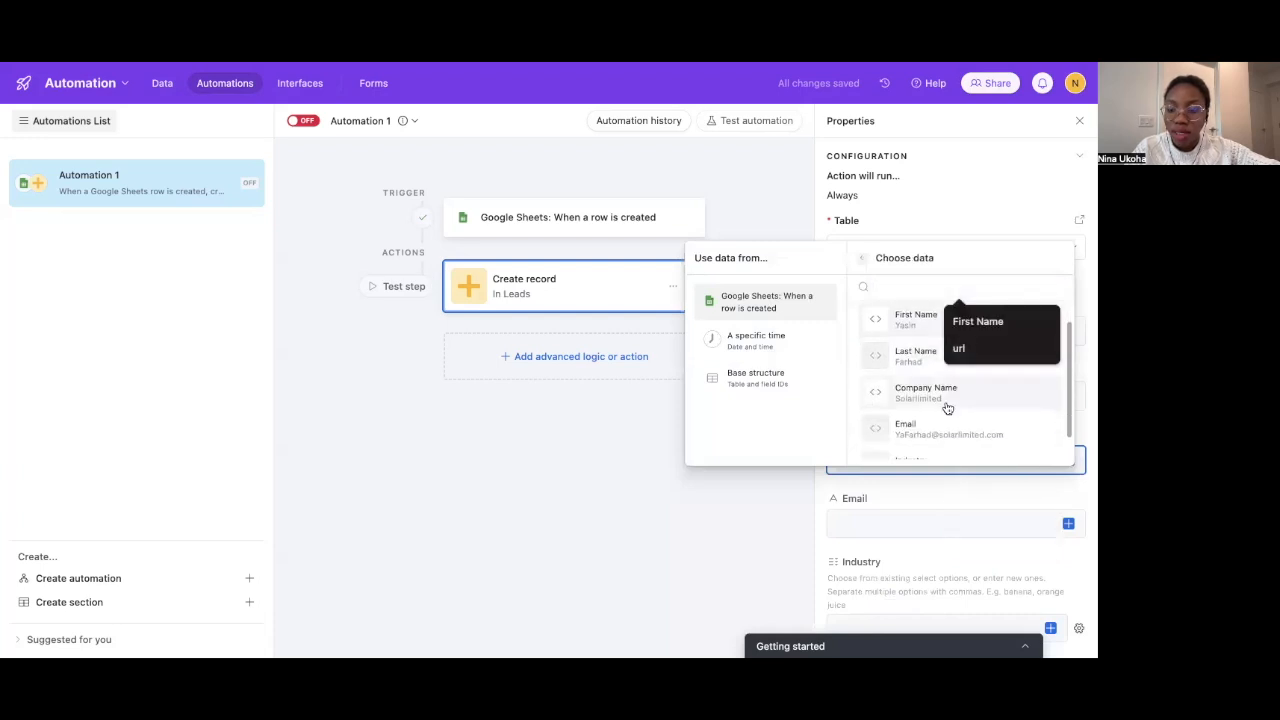
{"action": "left_click", "coordinate": [922, 508]}
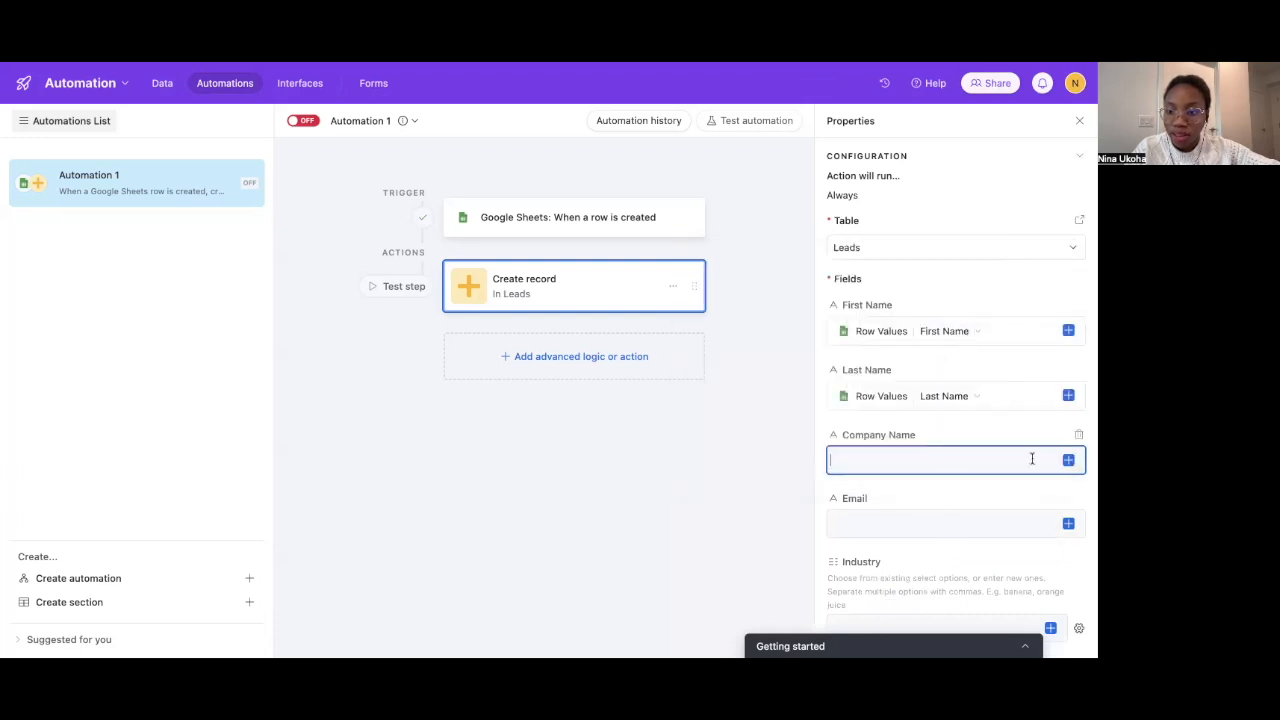
{"action": "left_click", "coordinate": [1067, 461]}
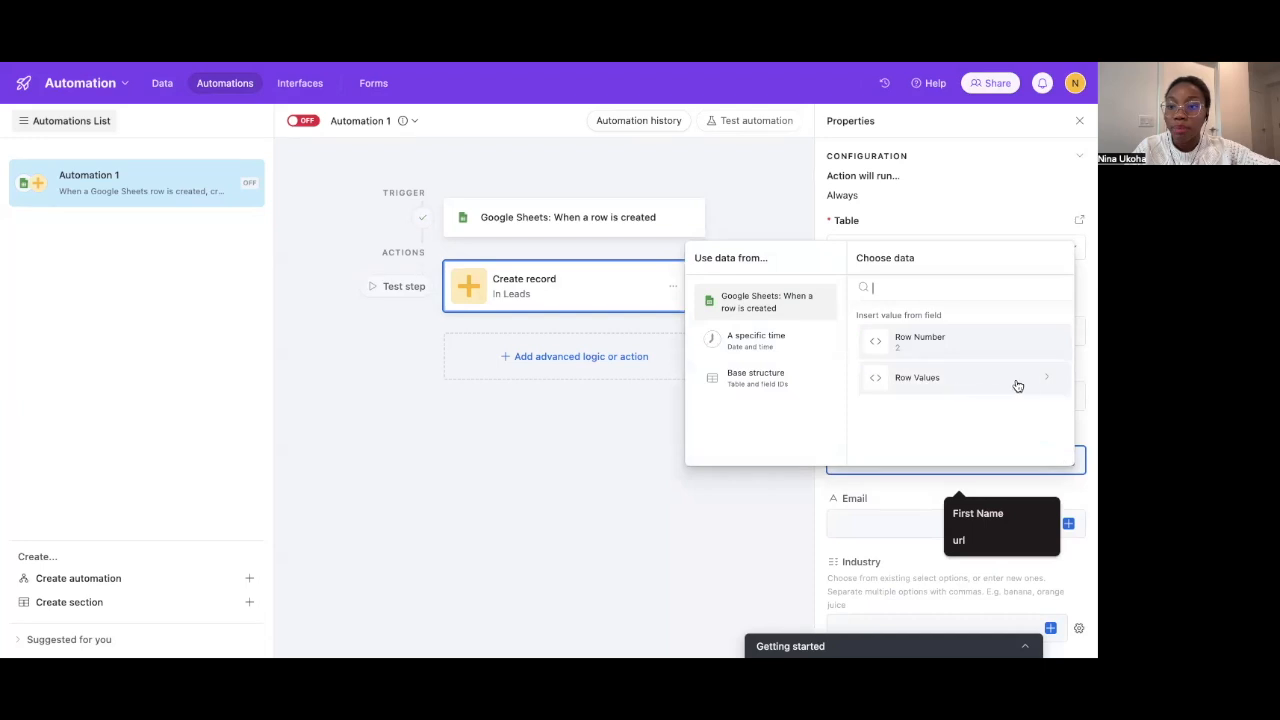
{"action": "left_click", "coordinate": [1048, 380]}
{"action": "left_click", "coordinate": [980, 430]}
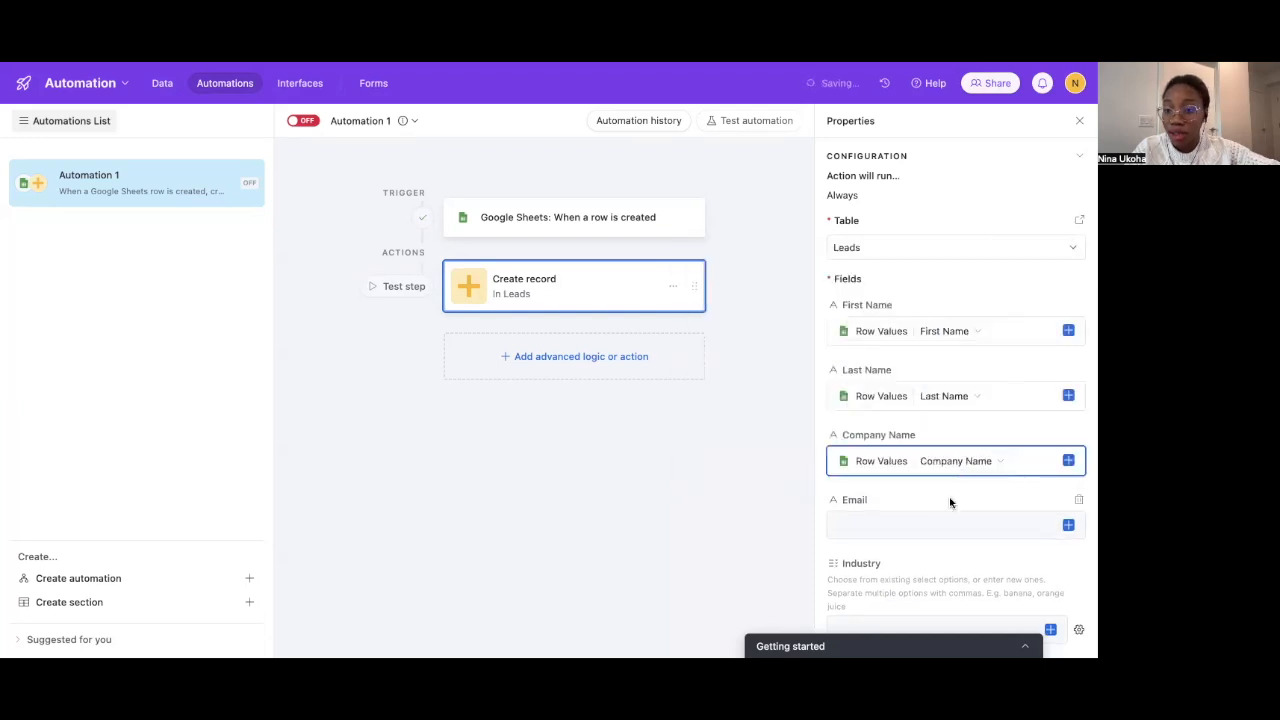
Map the Email and Industry fields from the sheet row's values
{"action": "left_click", "coordinate": [1068, 493]}
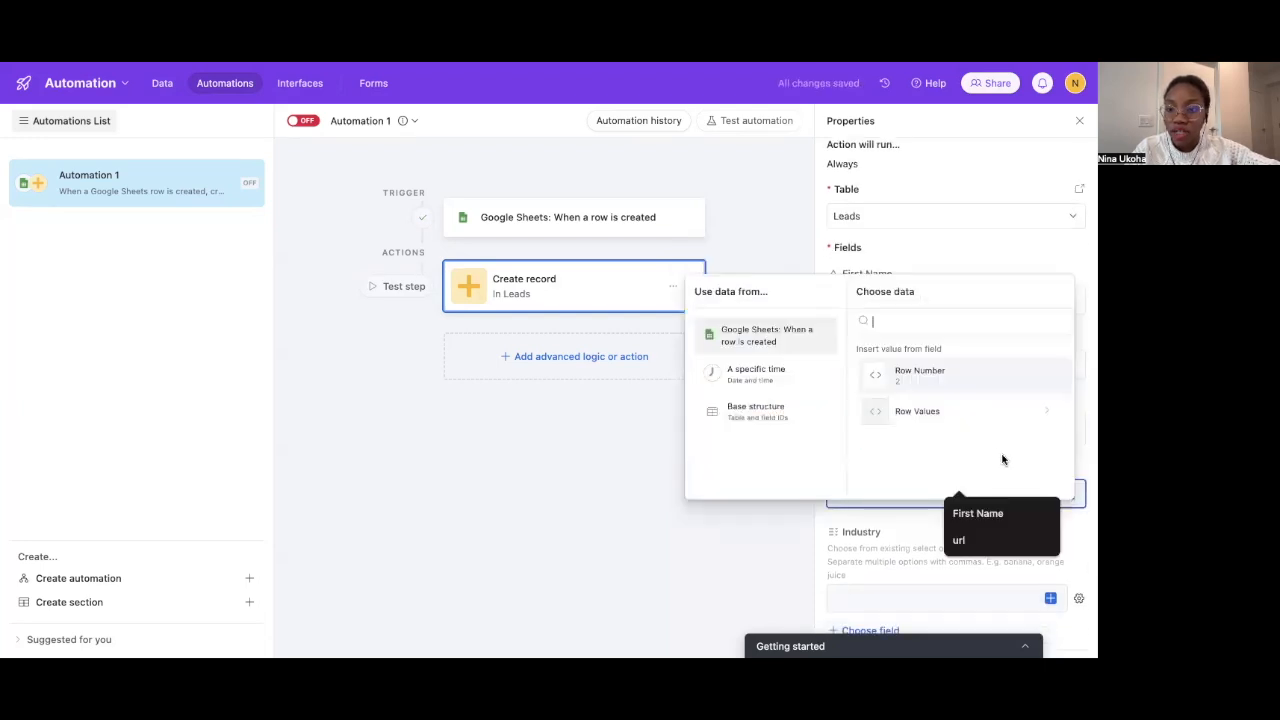
{"action": "scroll", "coordinate": [960, 435], "scroll_direction": "down", "scroll_amount": 1}
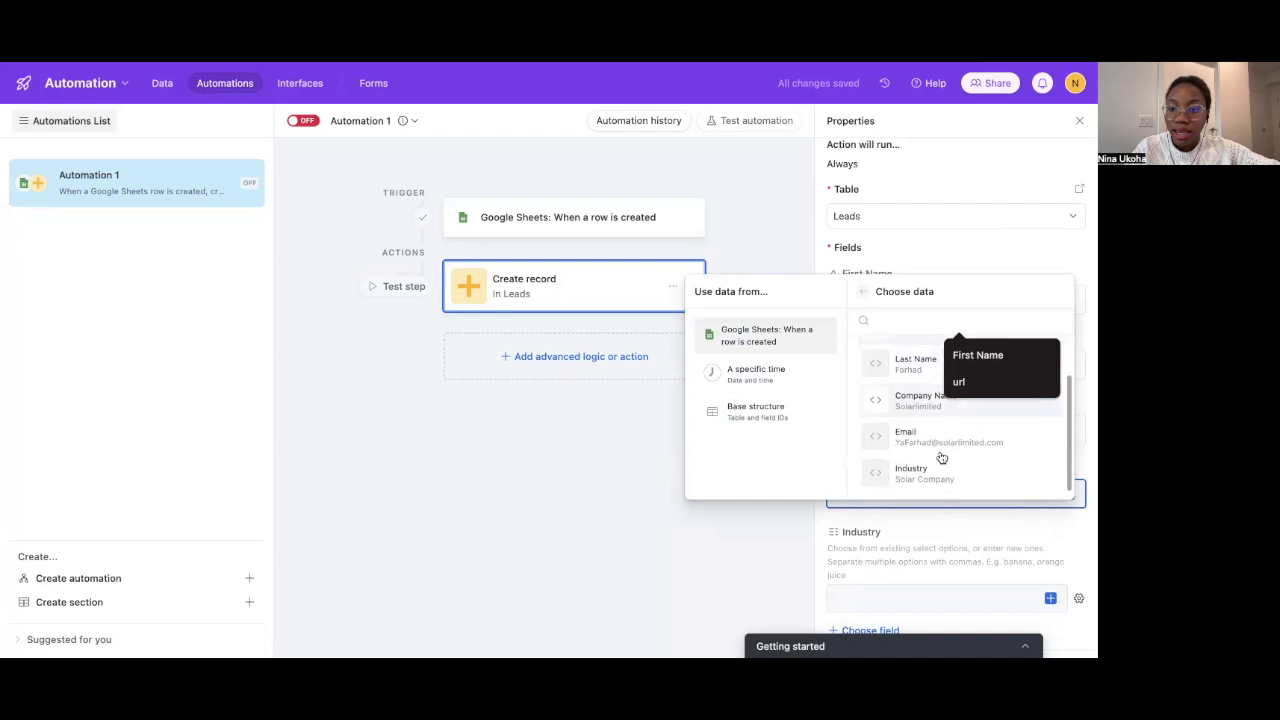
{"action": "left_click", "coordinate": [928, 400]}
{"action": "scroll", "coordinate": [946, 444], "scroll_direction": "down", "scroll_amount": 3}
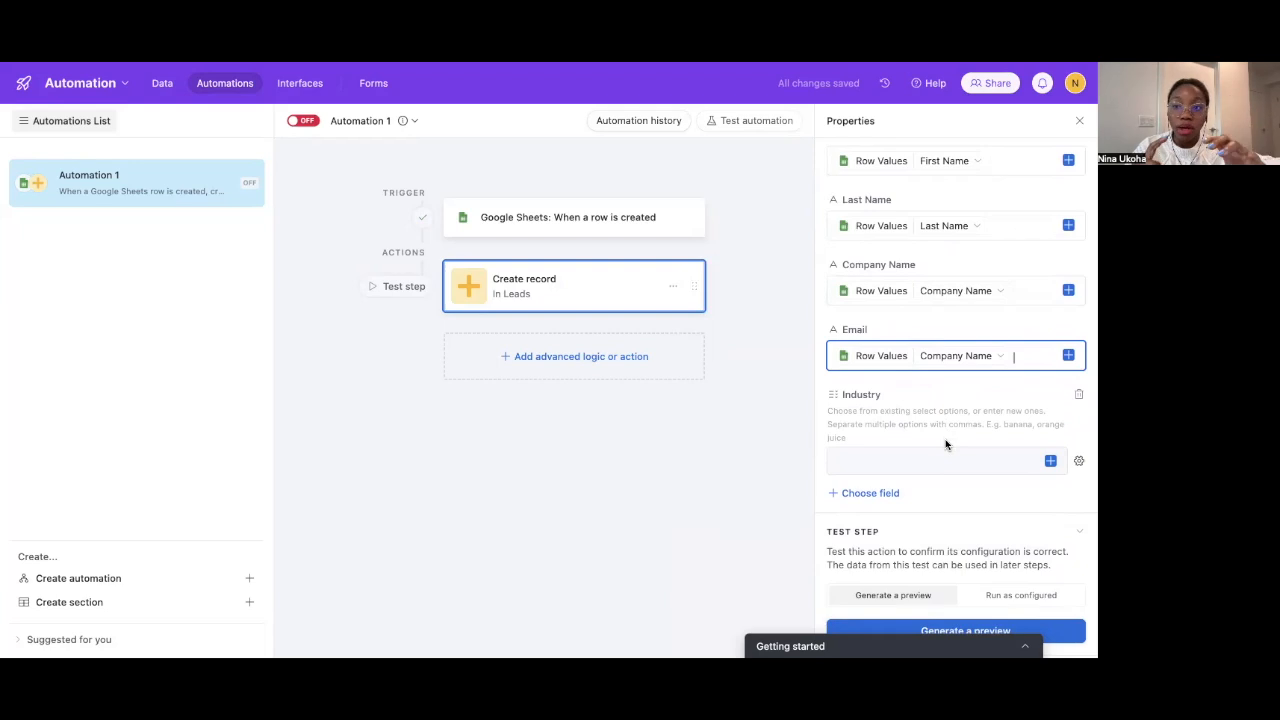
{"action": "left_click", "coordinate": [1049, 461]}
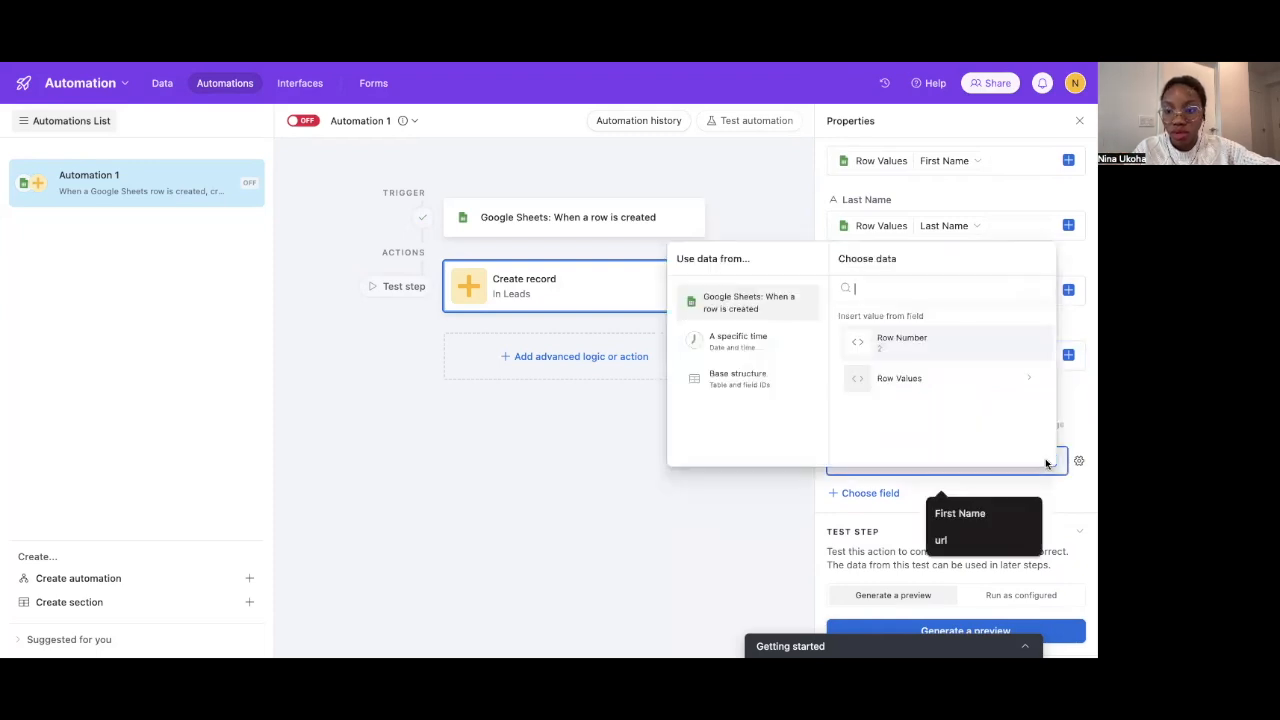
{"action": "left_click", "coordinate": [934, 380]}
{"action": "scroll", "coordinate": [916, 430], "scroll_direction": "down", "scroll_amount": 2}
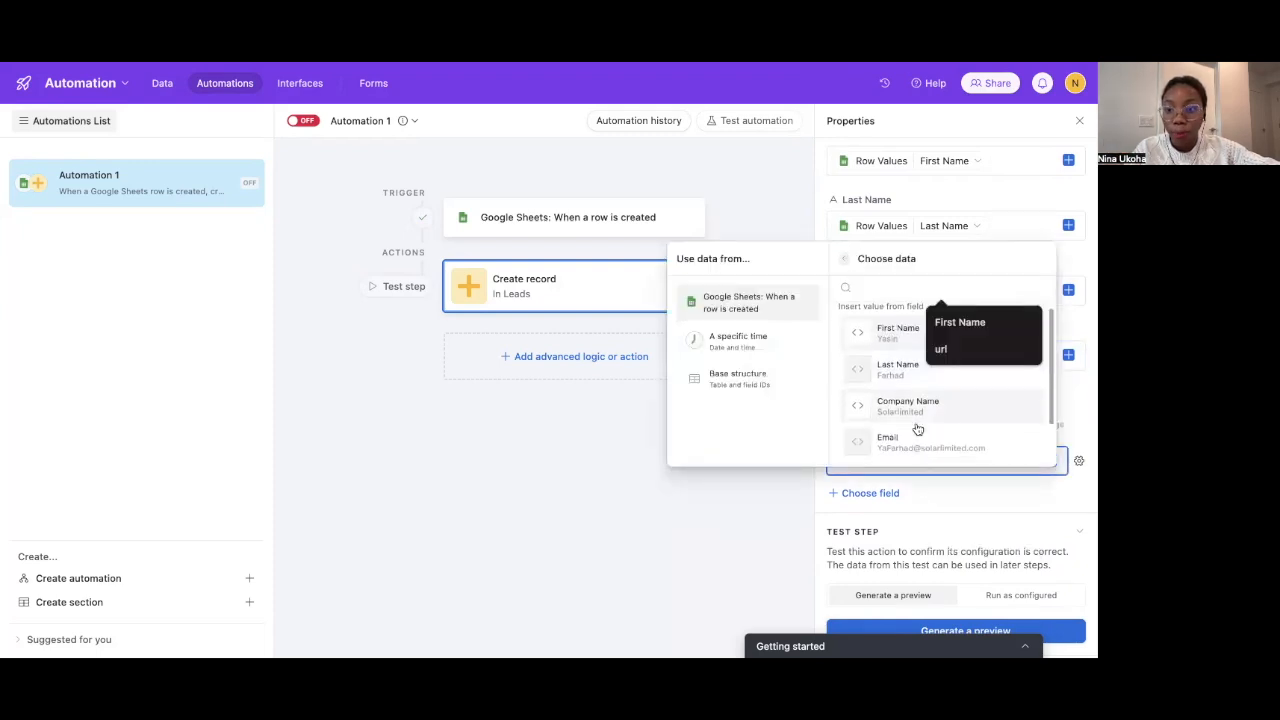
{"action": "left_click", "coordinate": [914, 441]}
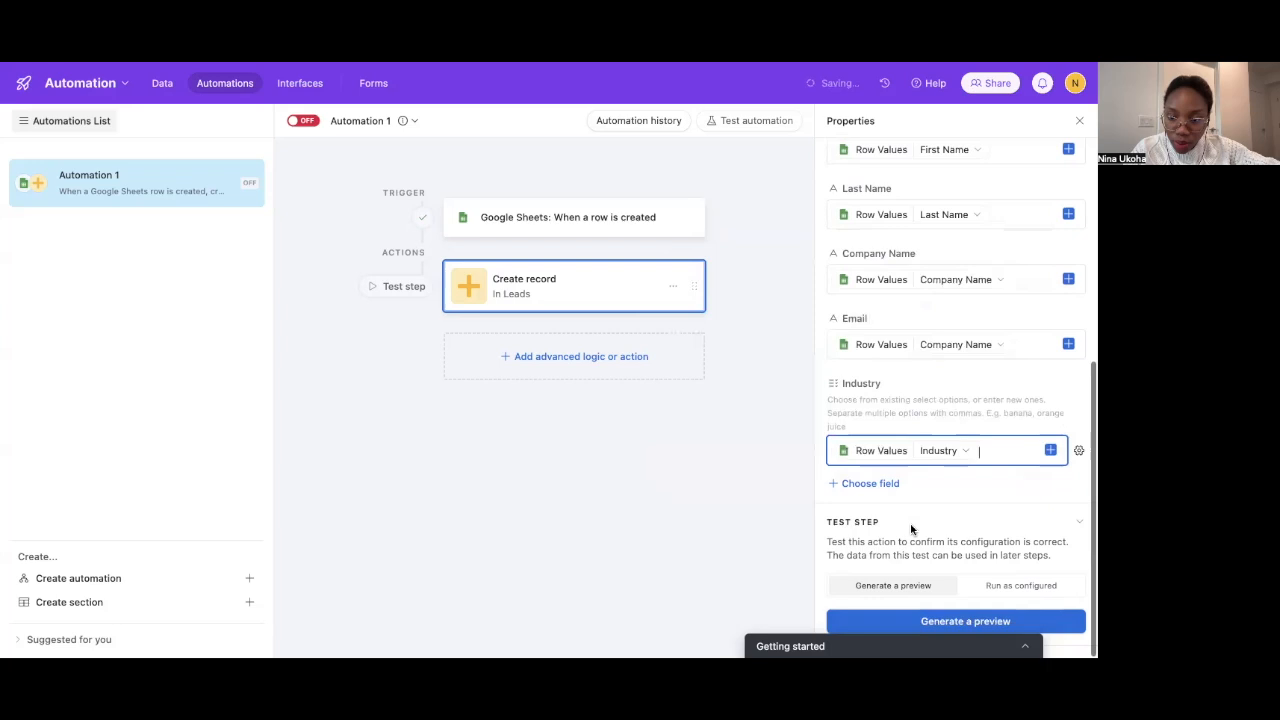
Turn the automation on and test Create record, adding the Solar Company lead to Leads
{"action": "left_click", "coordinate": [997, 588]}
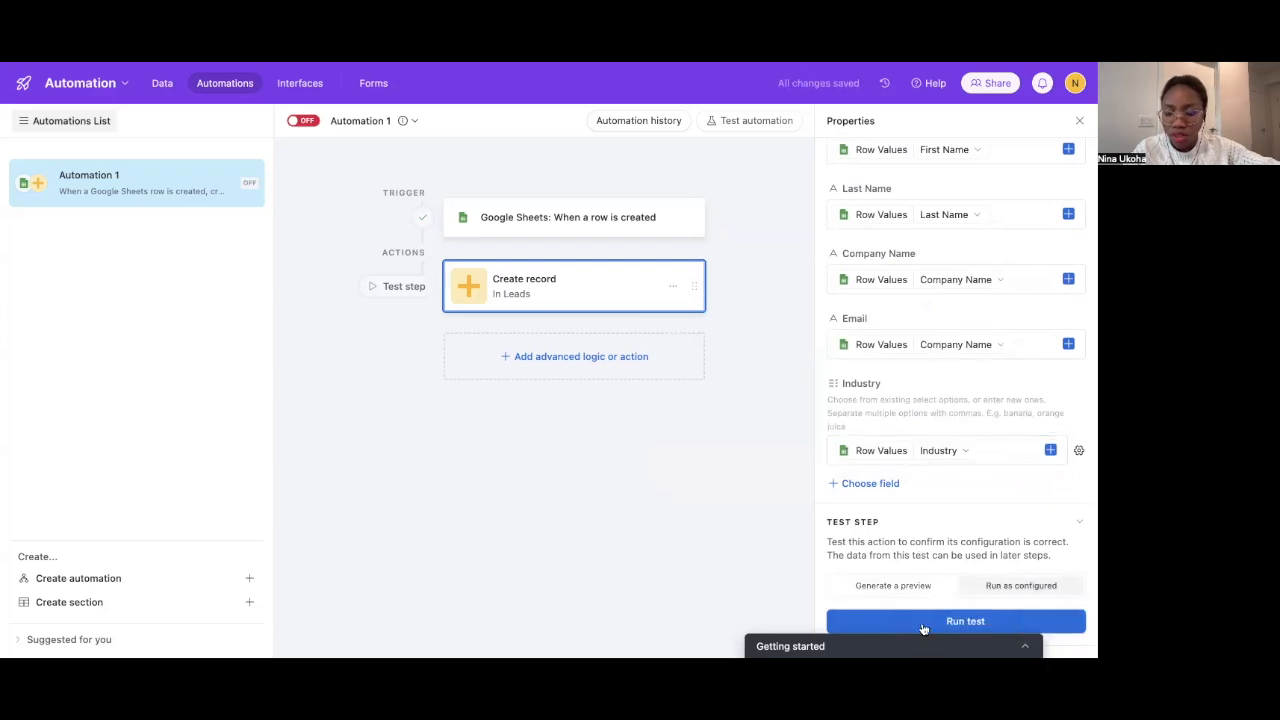
{"action": "left_click", "coordinate": [298, 121]}
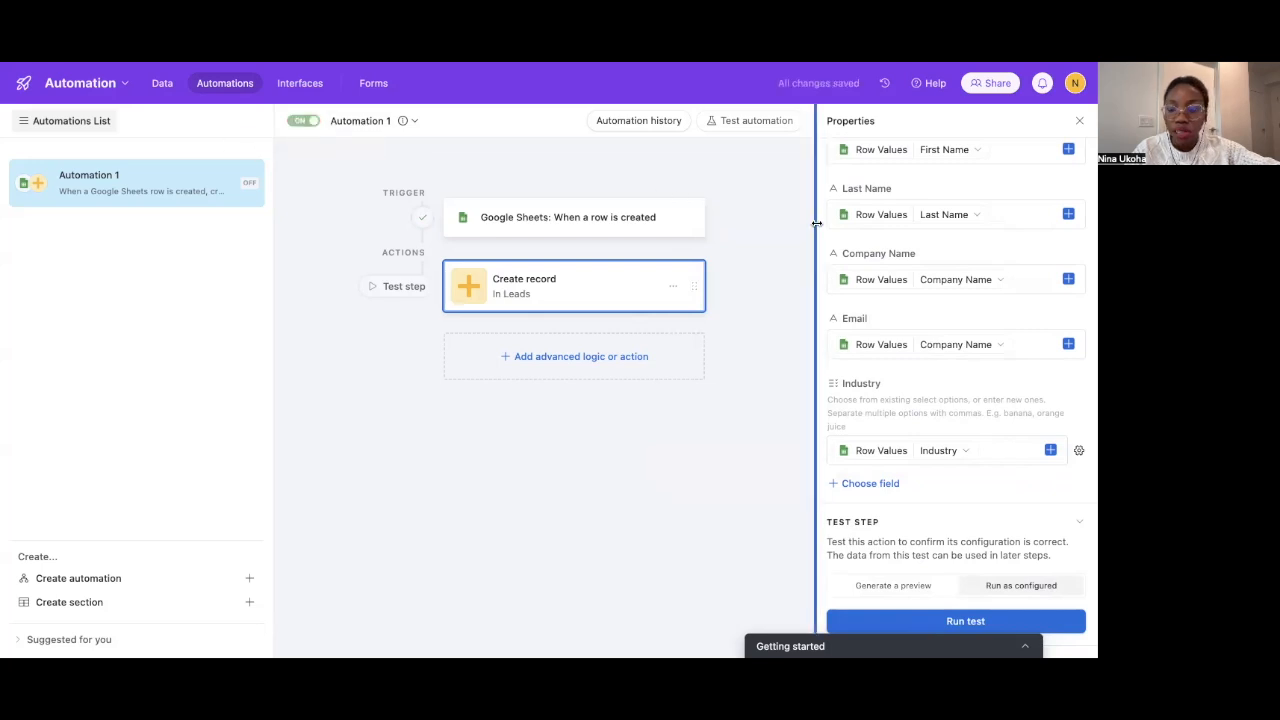
{"action": "left_click", "coordinate": [903, 621]}
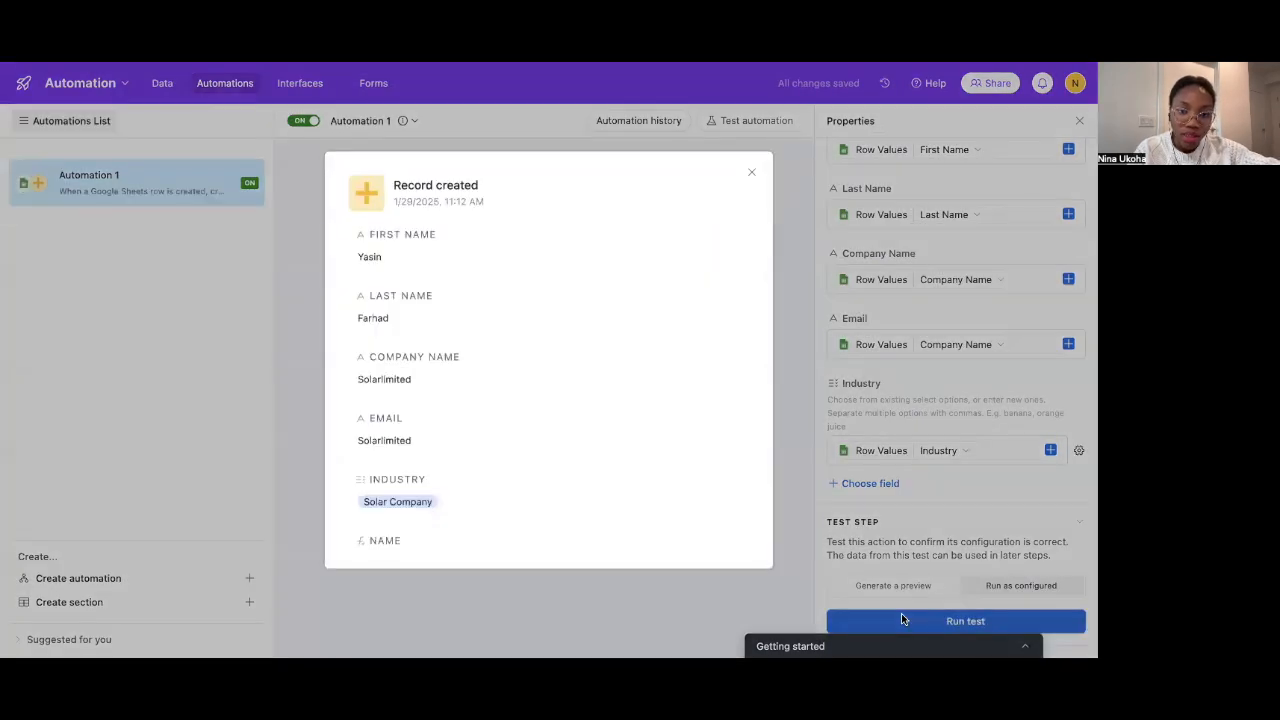
{"action": "scroll", "coordinate": [573, 354], "scroll_direction": "down", "scroll_amount": 3}
{"action": "scroll", "coordinate": [573, 354], "scroll_direction": "up", "scroll_amount": 3}
{"action": "scroll", "coordinate": [573, 354], "scroll_direction": "down", "scroll_amount": 3}
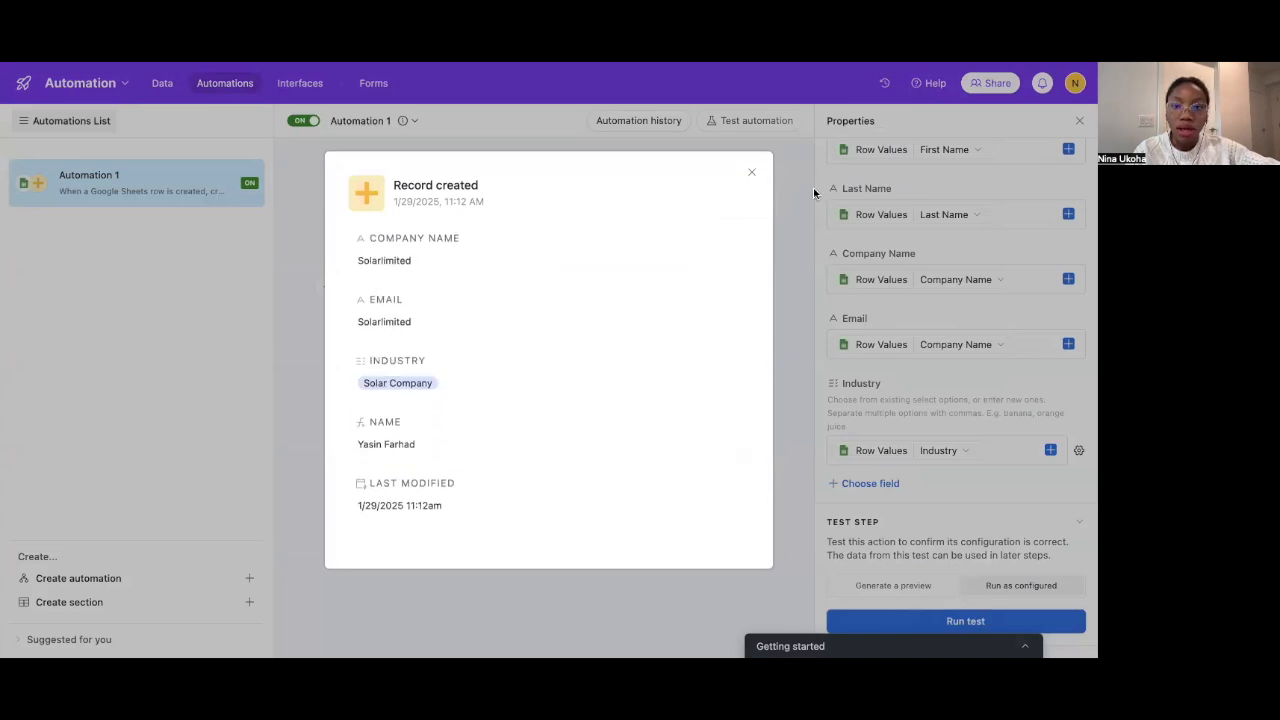
{"action": "left_click", "coordinate": [753, 174]}
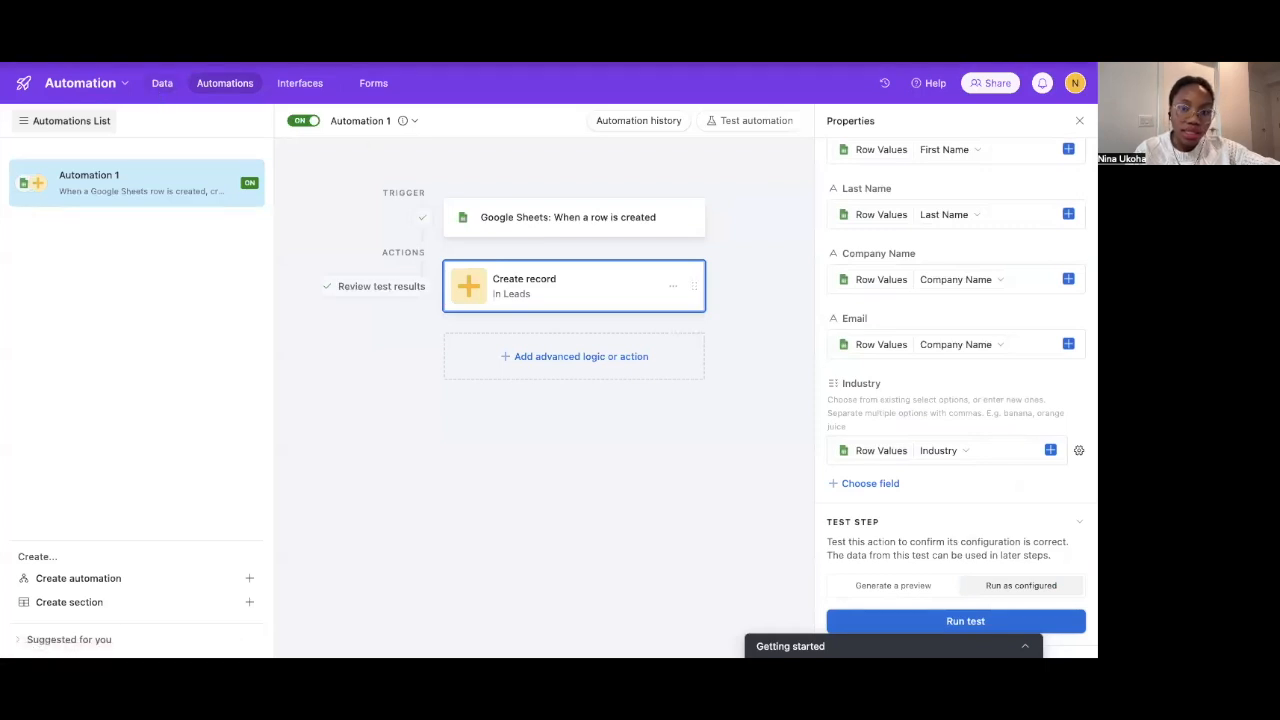
{"action": "left_click", "coordinate": [395, 60]}
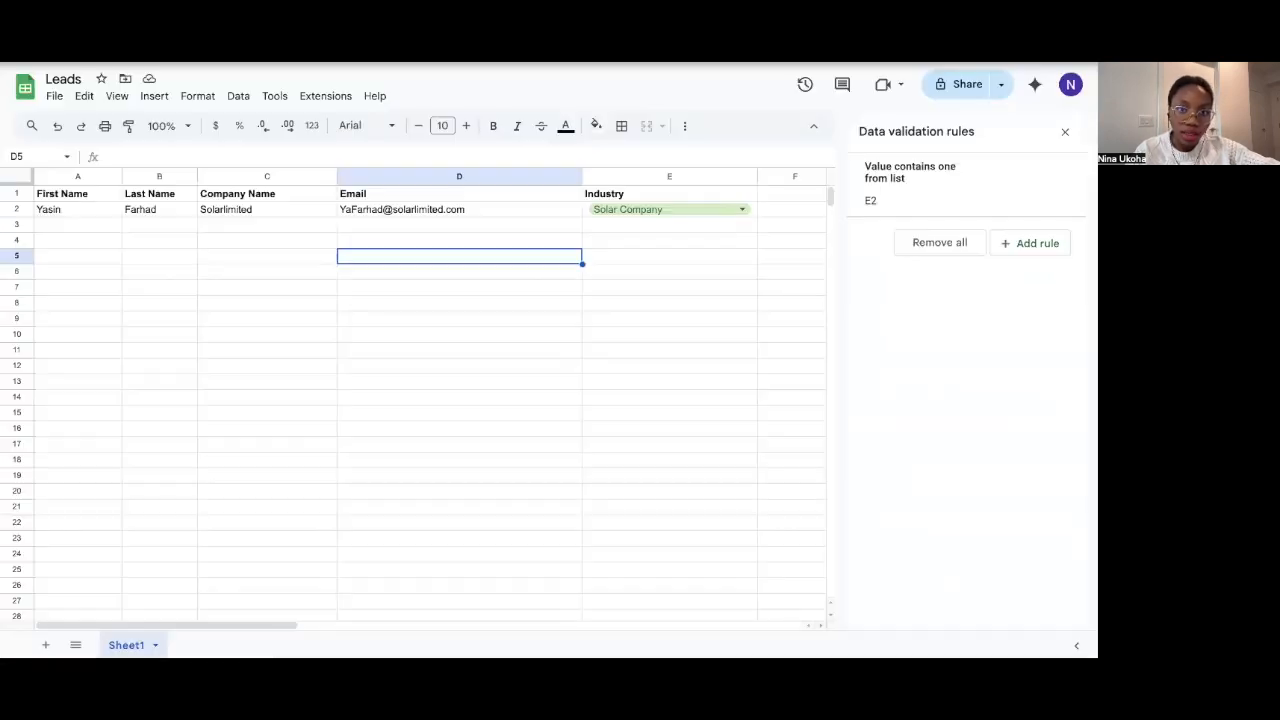
Enter the new lead's first name, last name, company Sandyhill Construction and email in row 3
{"action": "double_click", "coordinate": [91, 225]}
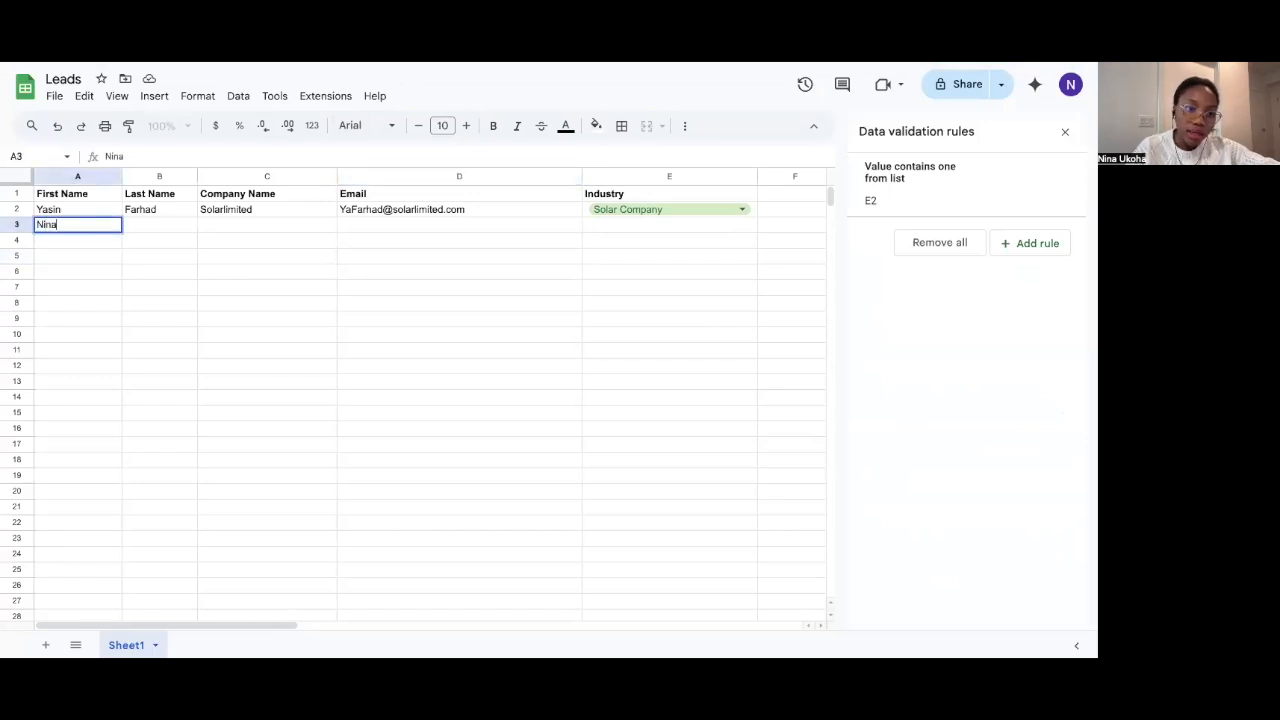
{"action": "left_click", "coordinate": [143, 228]}
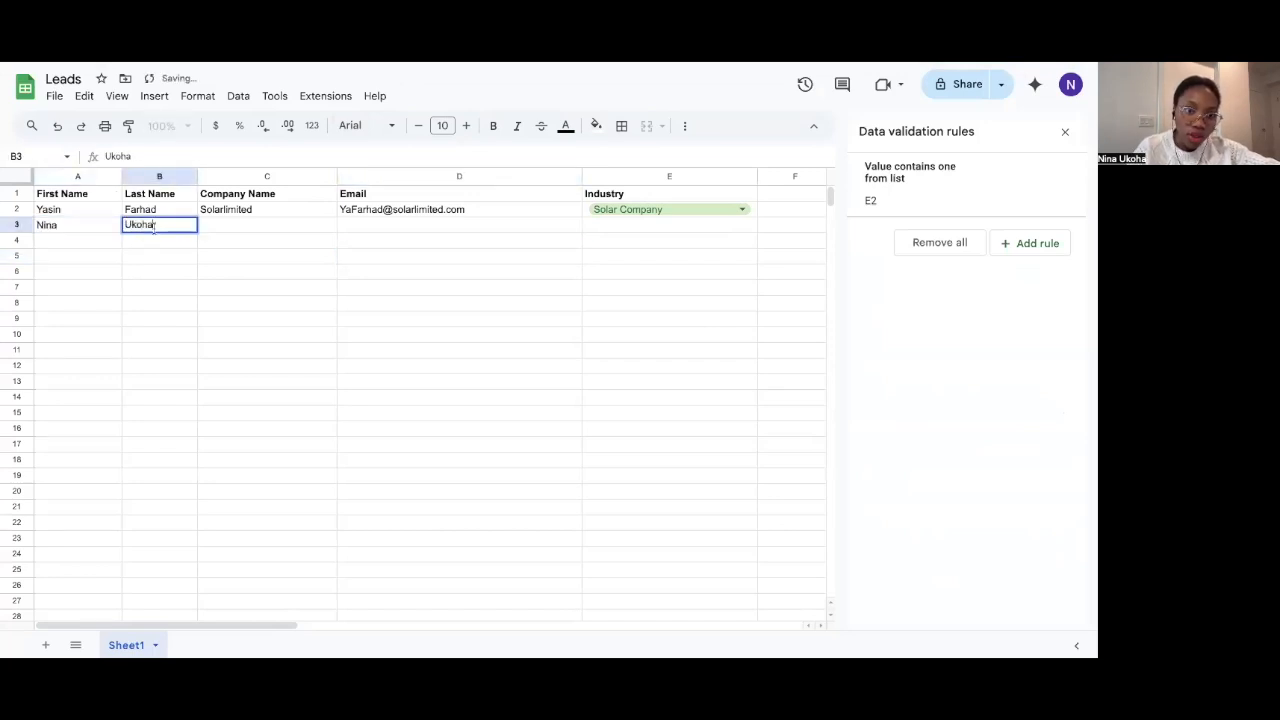
{"action": "double_click", "coordinate": [214, 229]}
{"action": "type", "text": "San"}
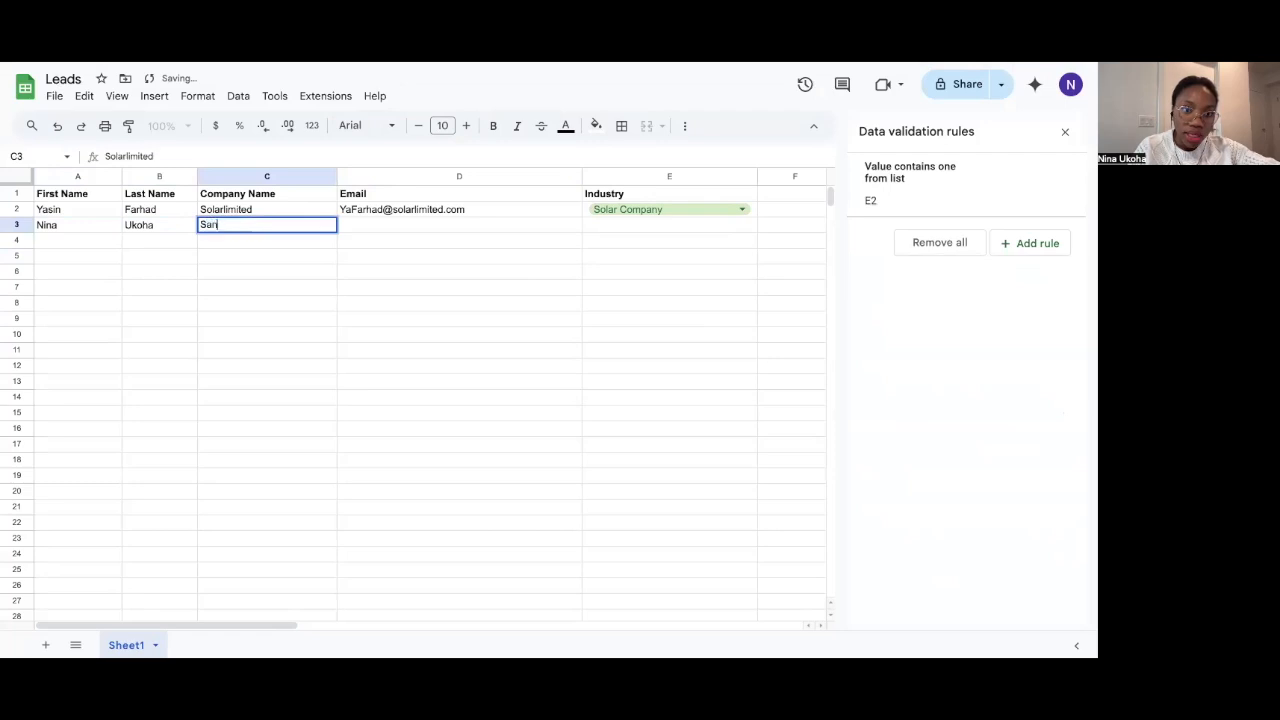
{"action": "type", "text": "dyhi"}
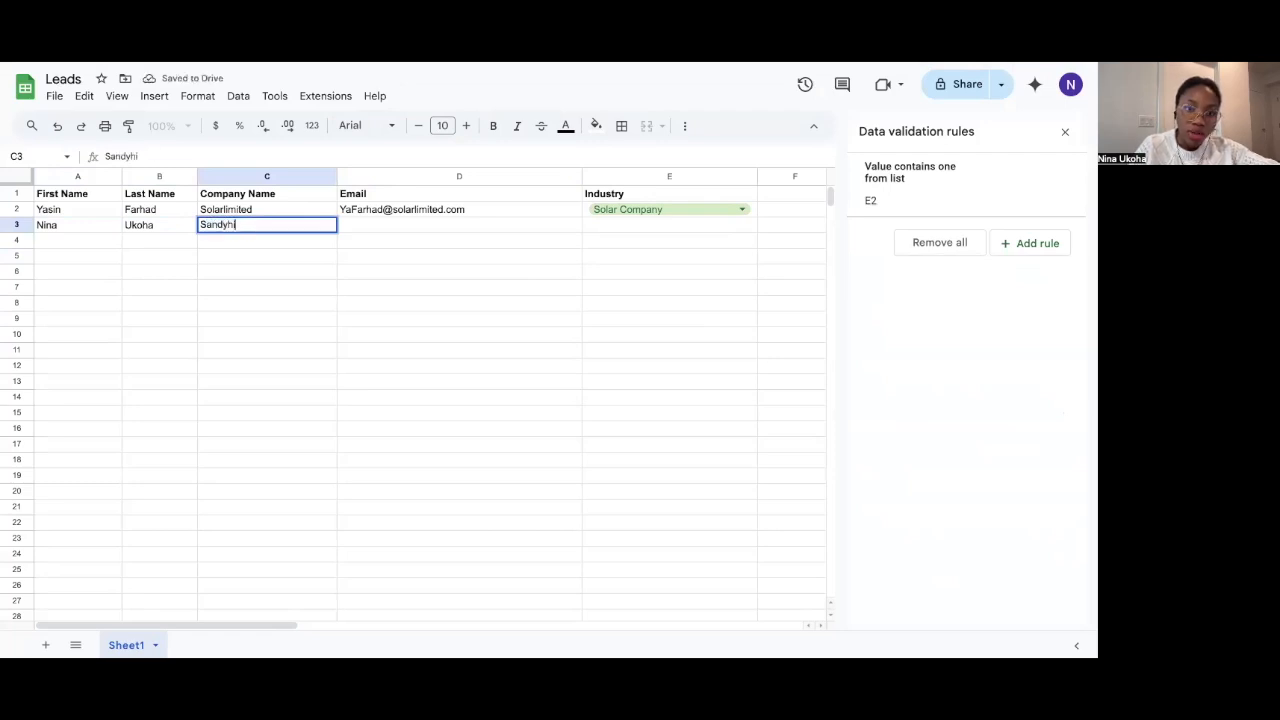
{"action": "type", "text": "ll Construction"}
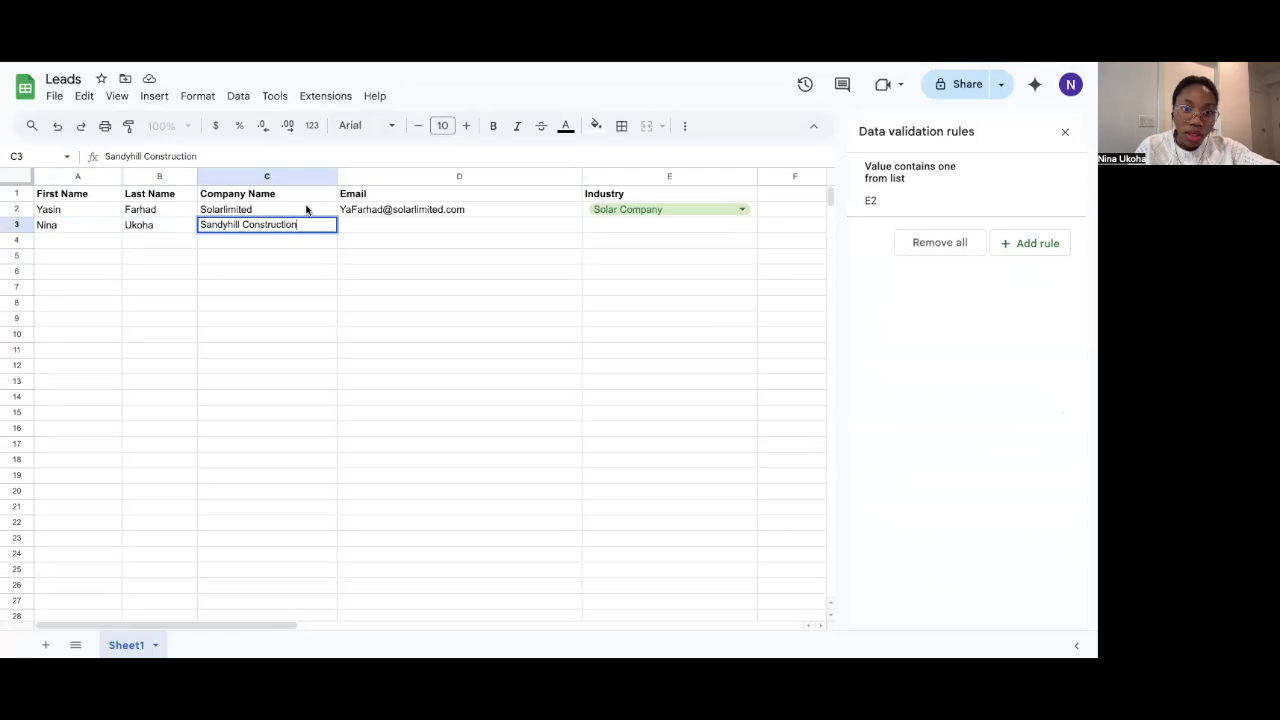
{"action": "left_click", "coordinate": [360, 227]}
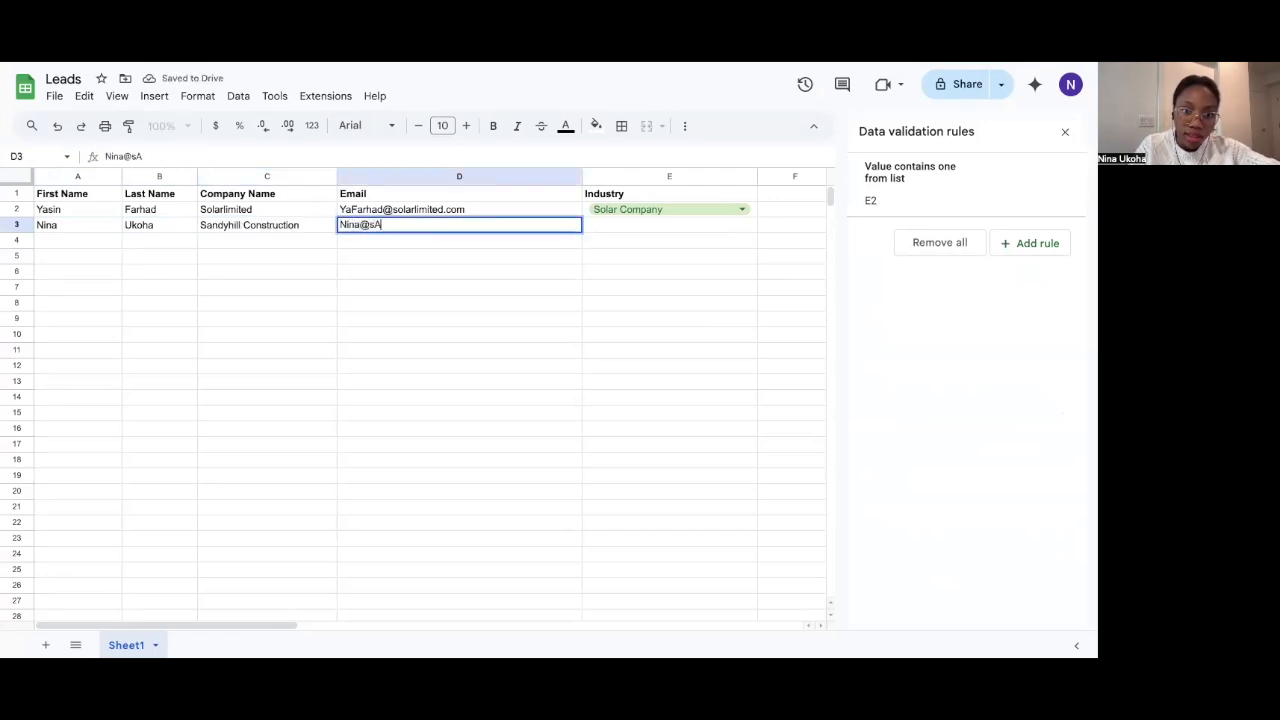
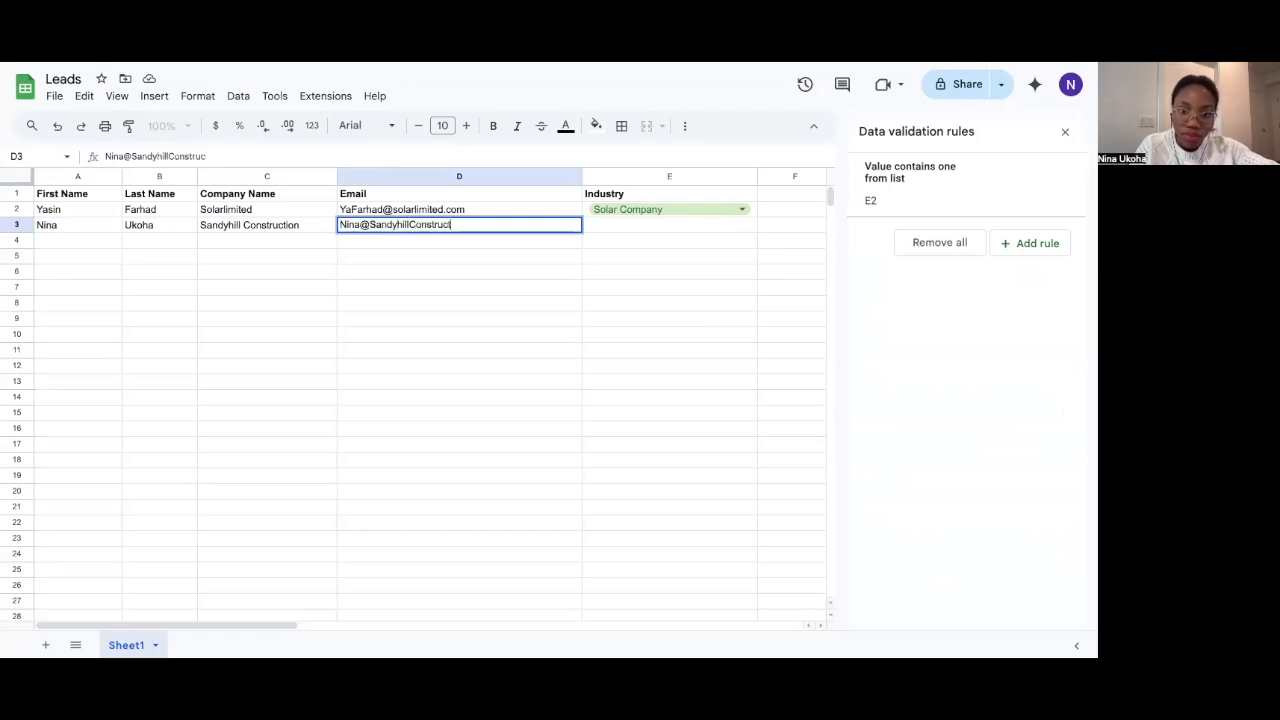
Copy E2's industry dropdown down to E3 and set E3 to Construction
{"action": "left_click", "coordinate": [604, 222]}
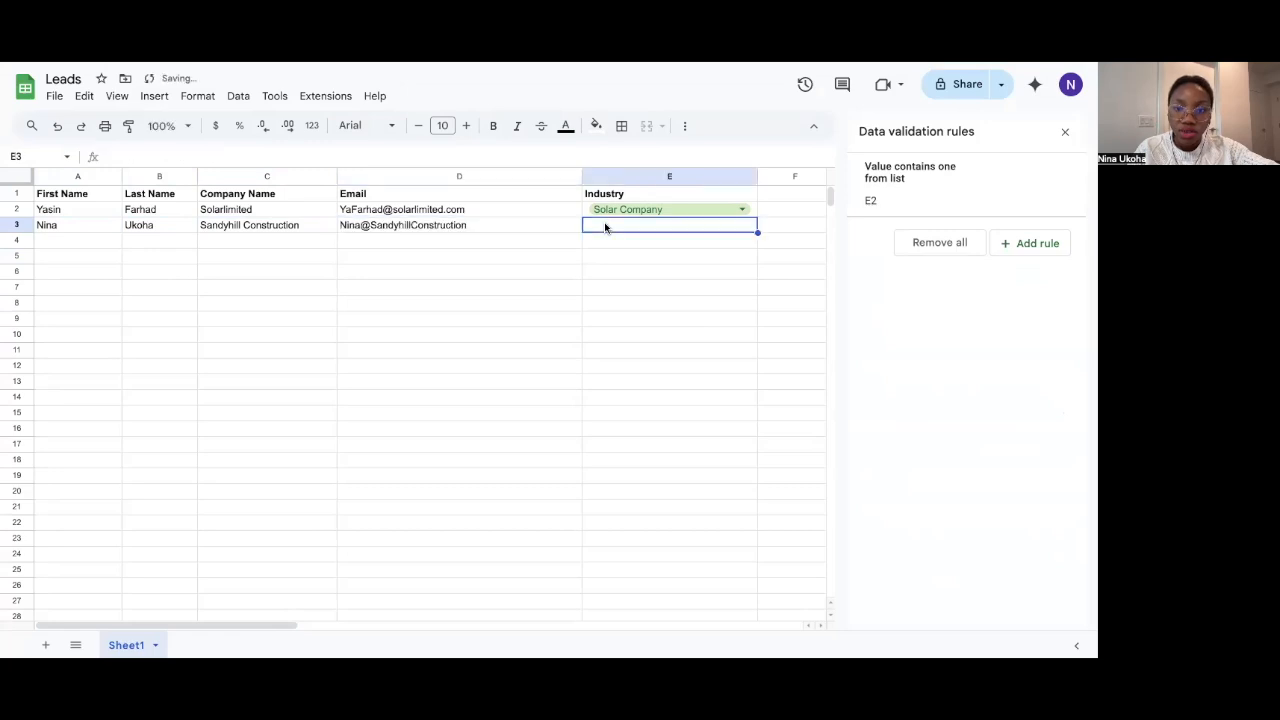
{"action": "left_click", "coordinate": [754, 210]}
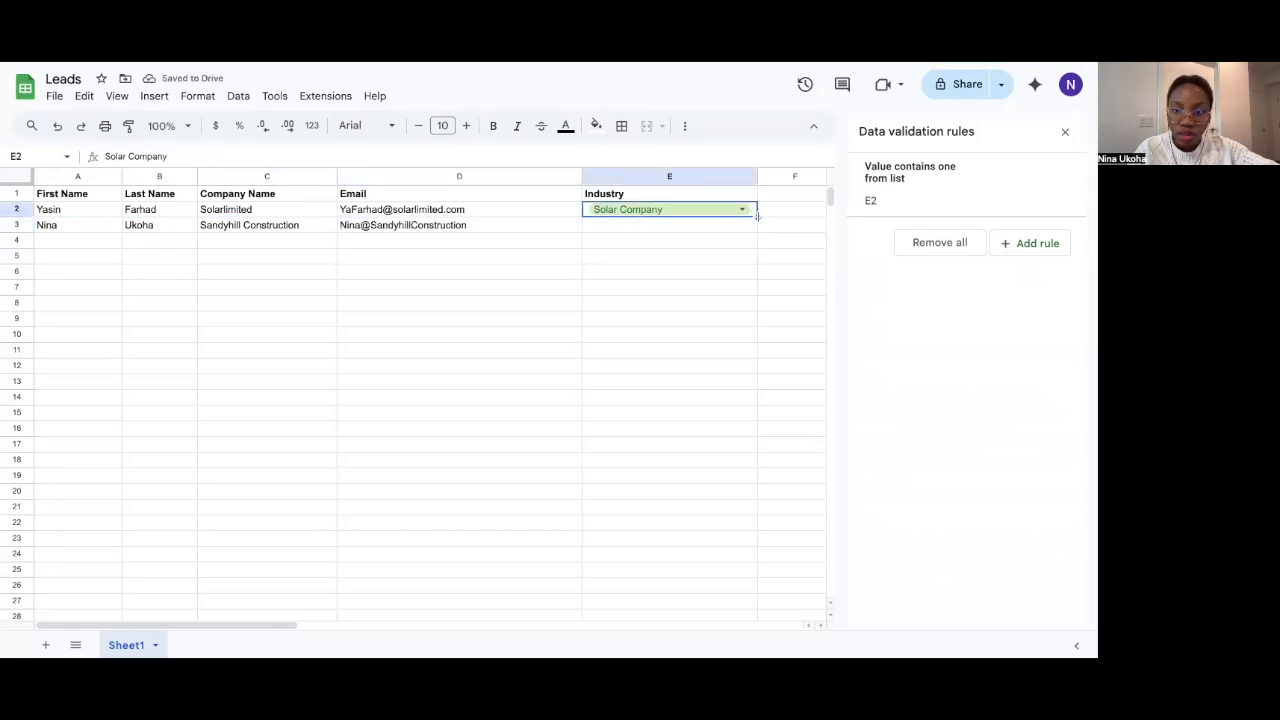
{"action": "left_click_drag", "start_coordinate": [757, 220], "coordinate": [757, 233]}
{"action": "double_click", "coordinate": [723, 224]}
{"action": "left_click", "coordinate": [695, 292]}
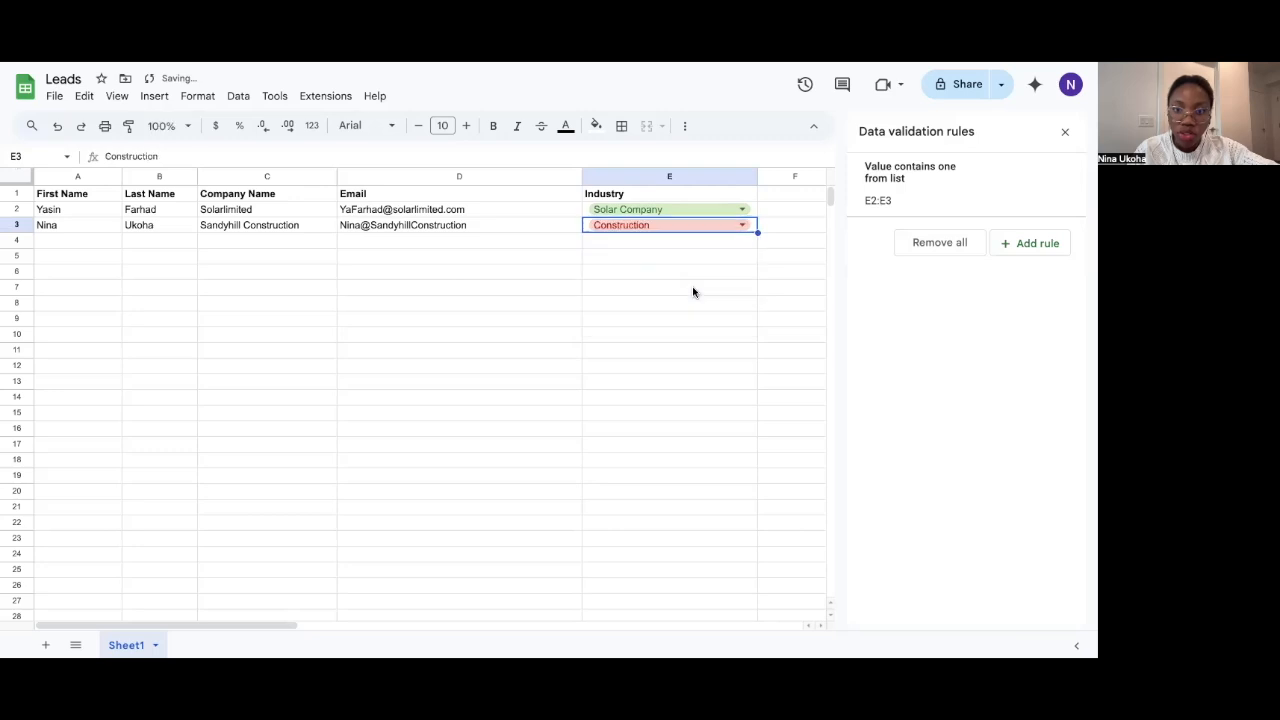
{"action": "left_click", "coordinate": [631, 257]}
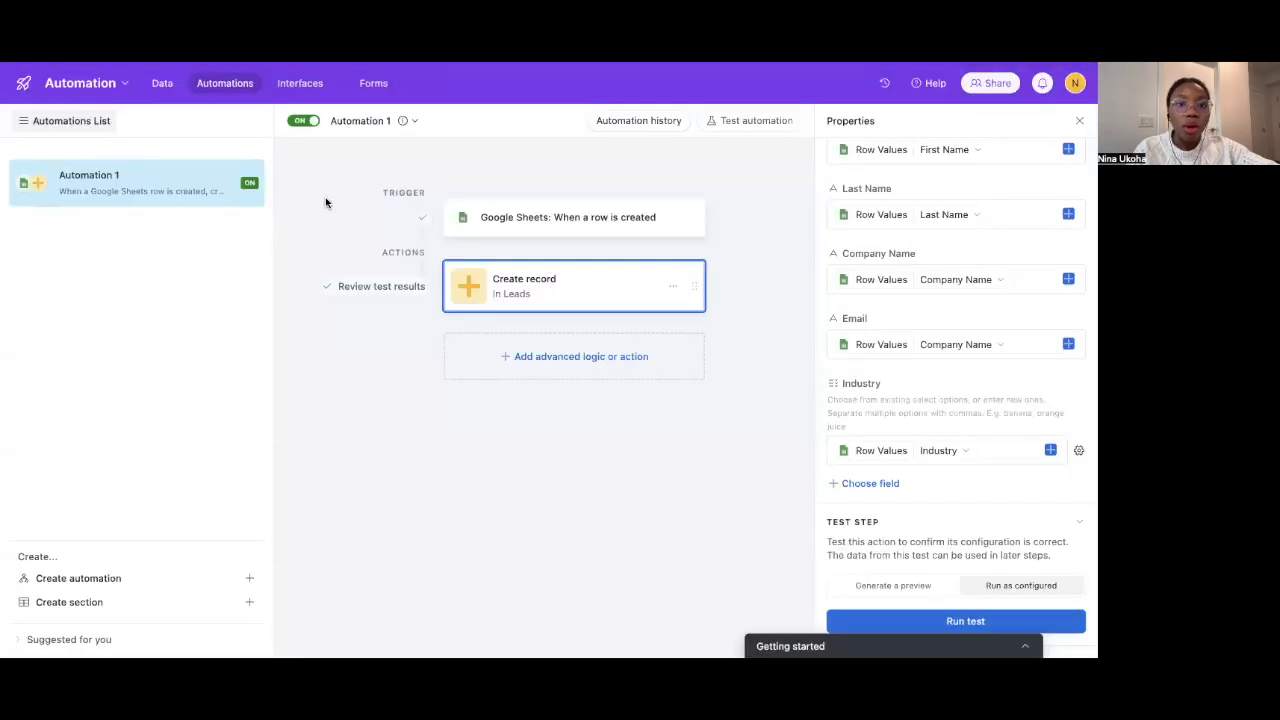
{"action": "left_click", "coordinate": [163, 84]}
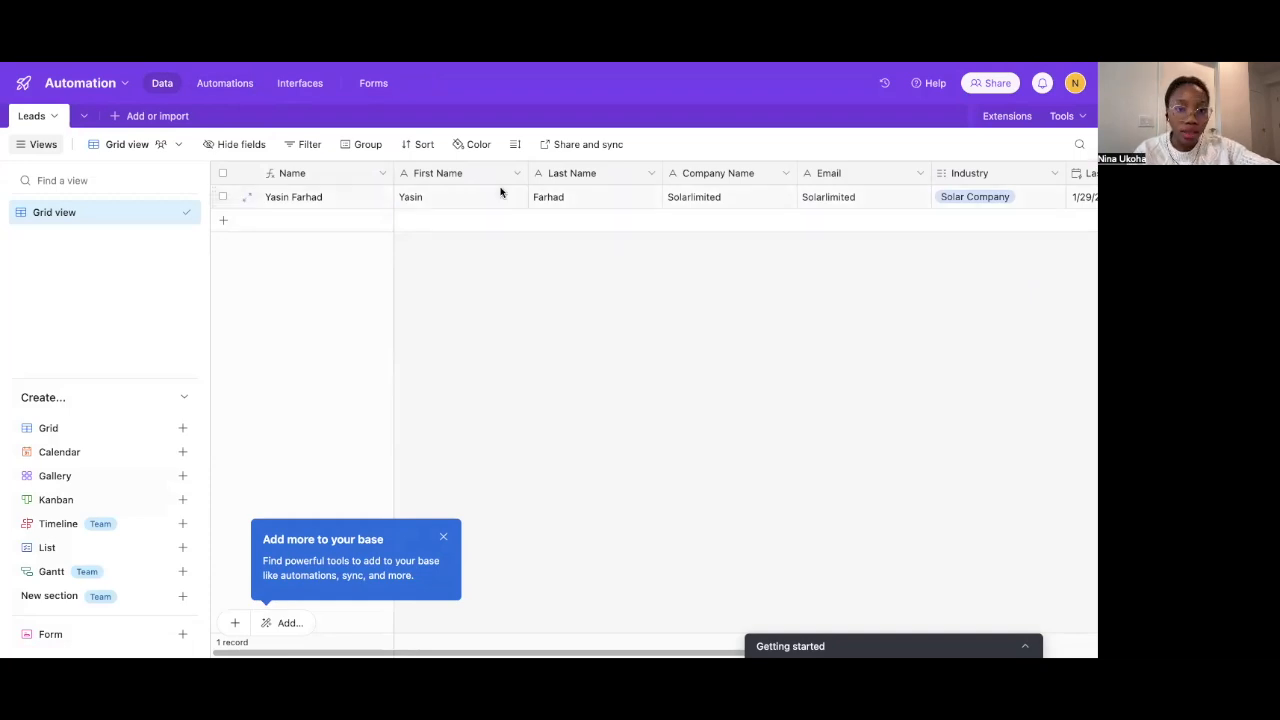
{"action": "scroll", "coordinate": [492, 244], "scroll_direction": "right", "scroll_amount": 1}
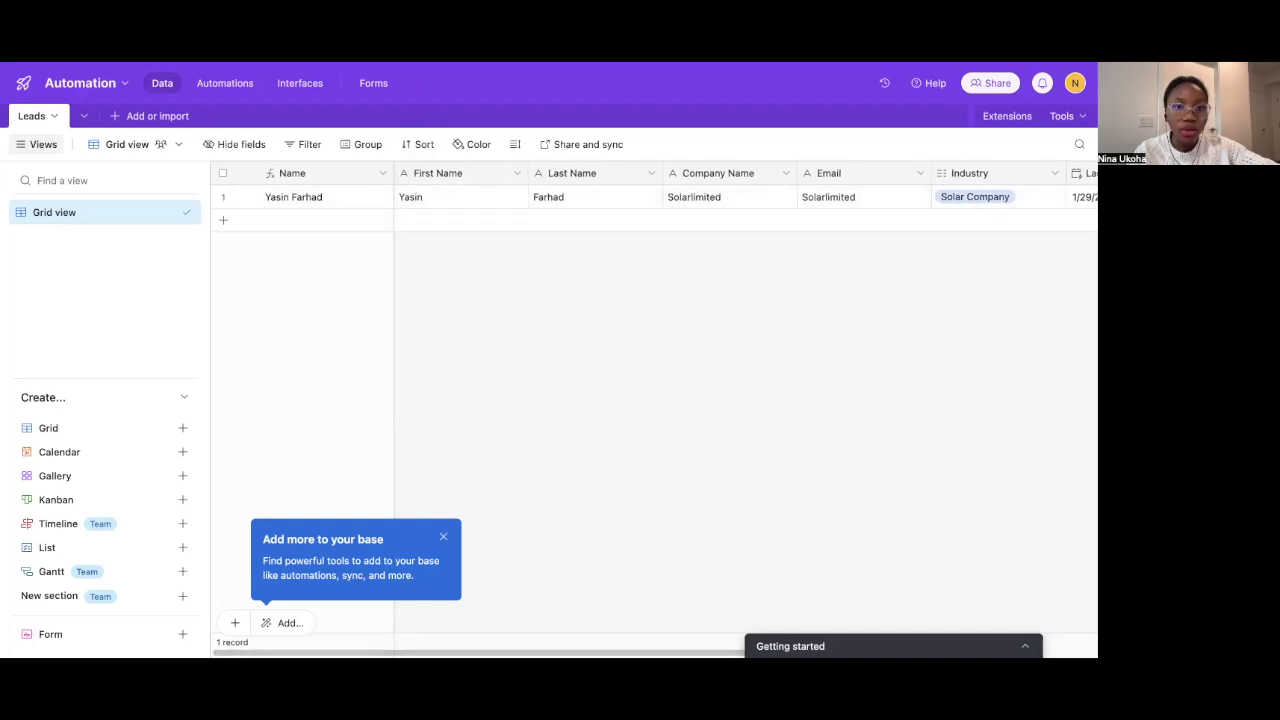
{"action": "left_click", "coordinate": [238, 83]}
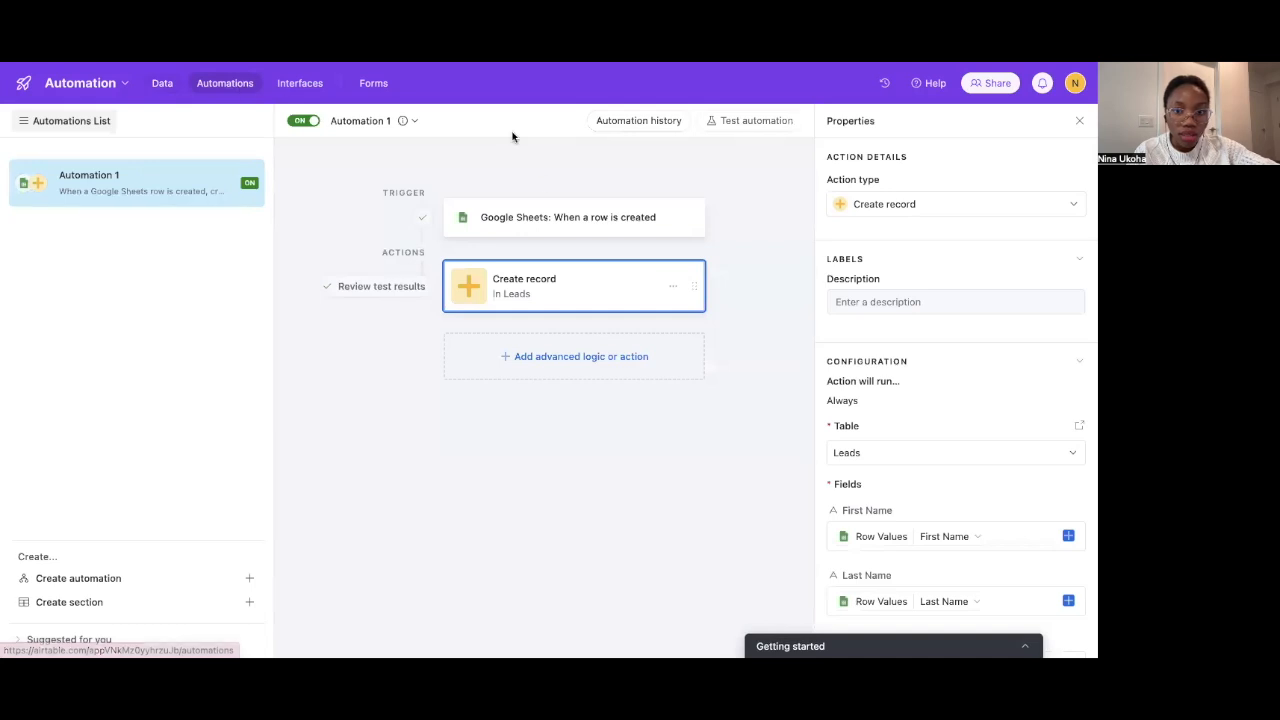
Open Automation 1's run history, which shows one successful run on 1/29/2025 at 11:14 AM
{"action": "left_click", "coordinate": [657, 120]}
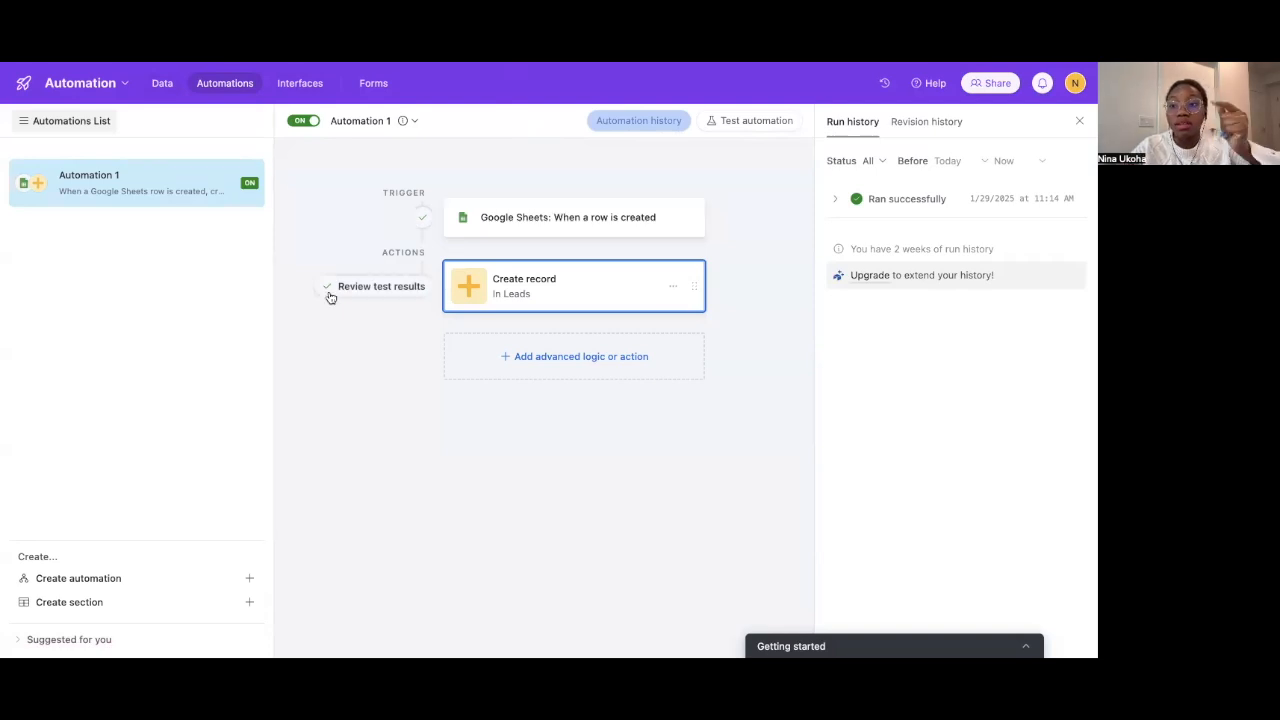
{"action": "left_click", "coordinate": [162, 84]}
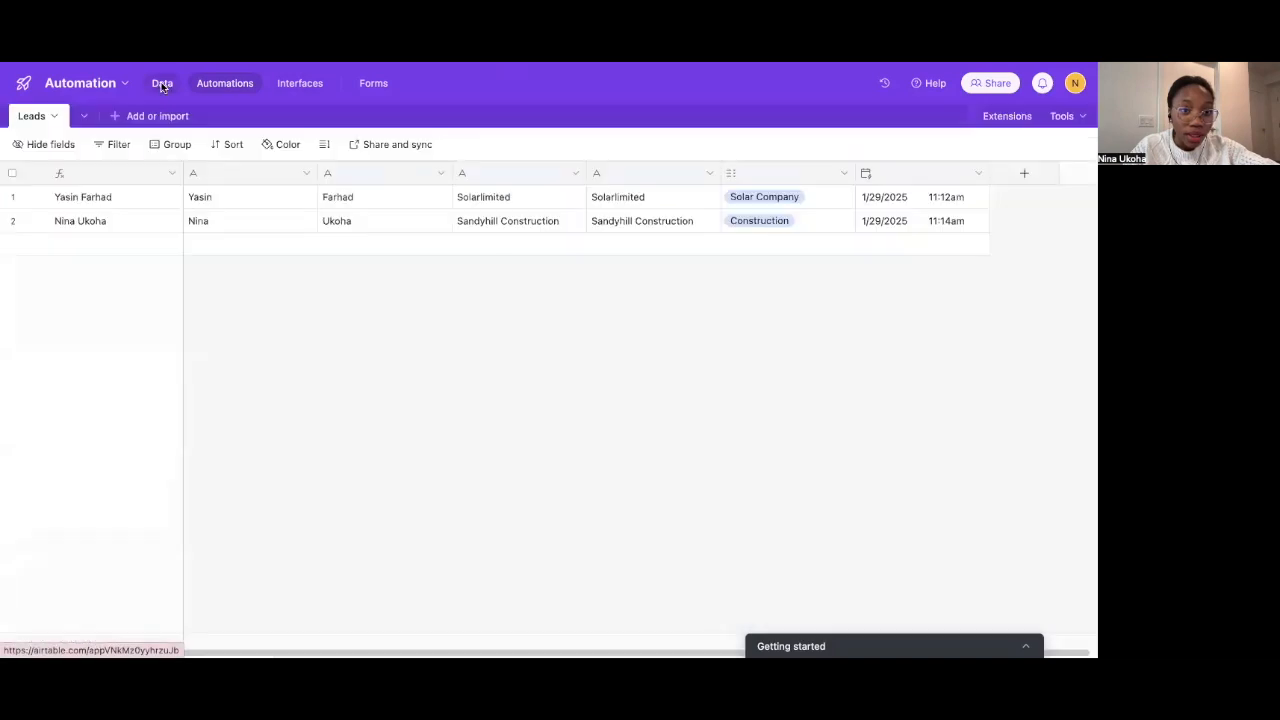
{"action": "left_click", "coordinate": [930, 204]}
{"action": "scroll", "coordinate": [866, 334], "scroll_direction": "right", "scroll_amount": 1}
{"action": "scroll", "coordinate": [866, 334], "scroll_direction": "left", "scroll_amount": 1}
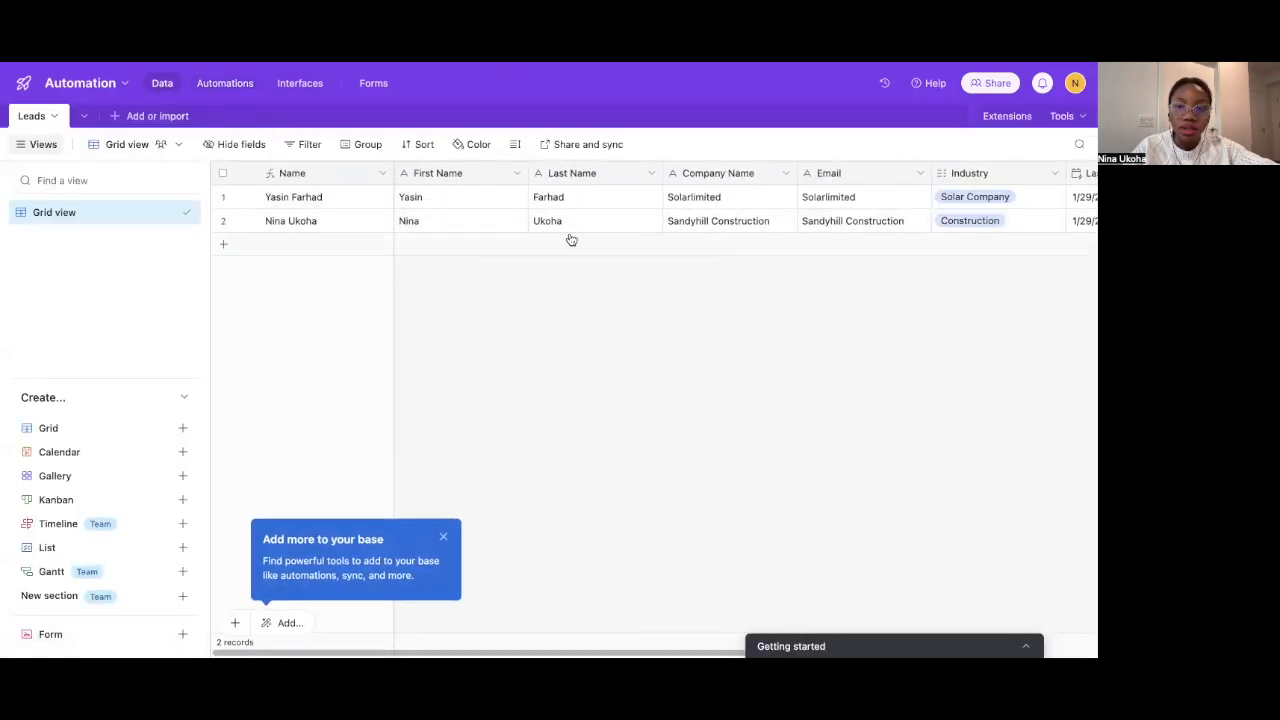
{"action": "scroll", "coordinate": [570, 240], "scroll_direction": "right", "scroll_amount": 2}
{"action": "scroll", "coordinate": [697, 233], "scroll_direction": "right", "scroll_amount": 3}
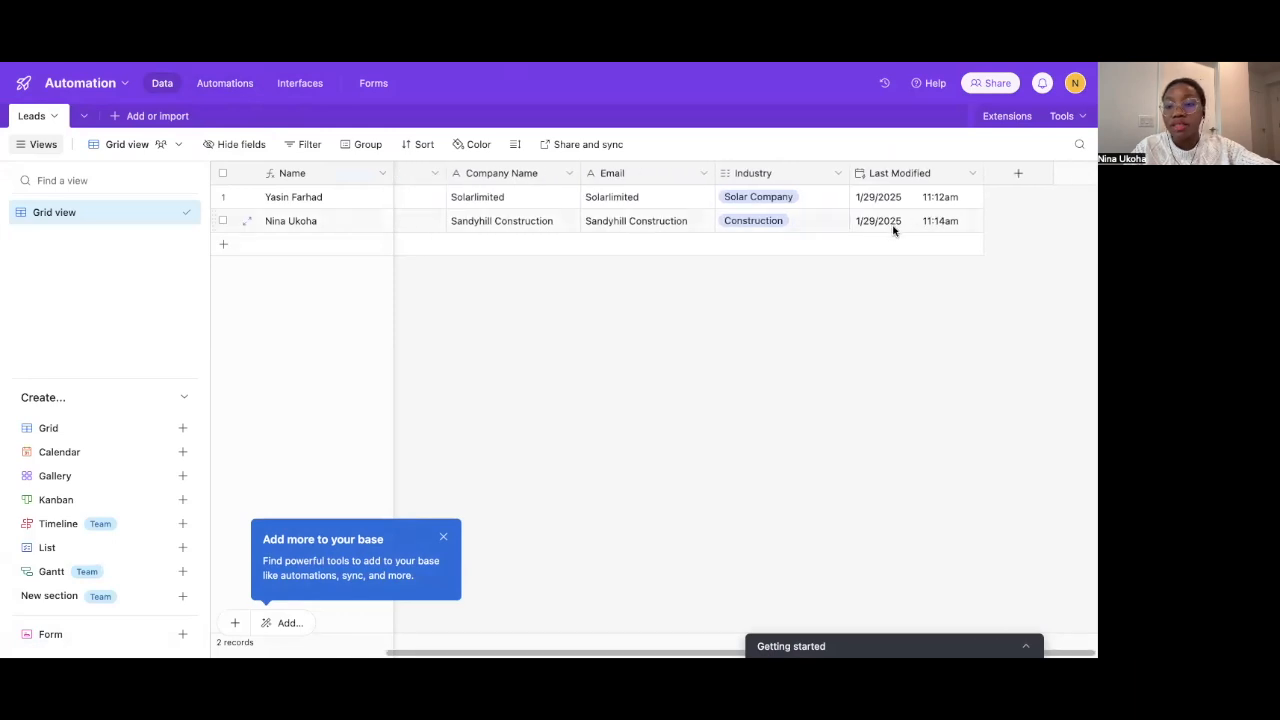
{"action": "scroll", "coordinate": [868, 230], "scroll_direction": "left", "scroll_amount": 5}
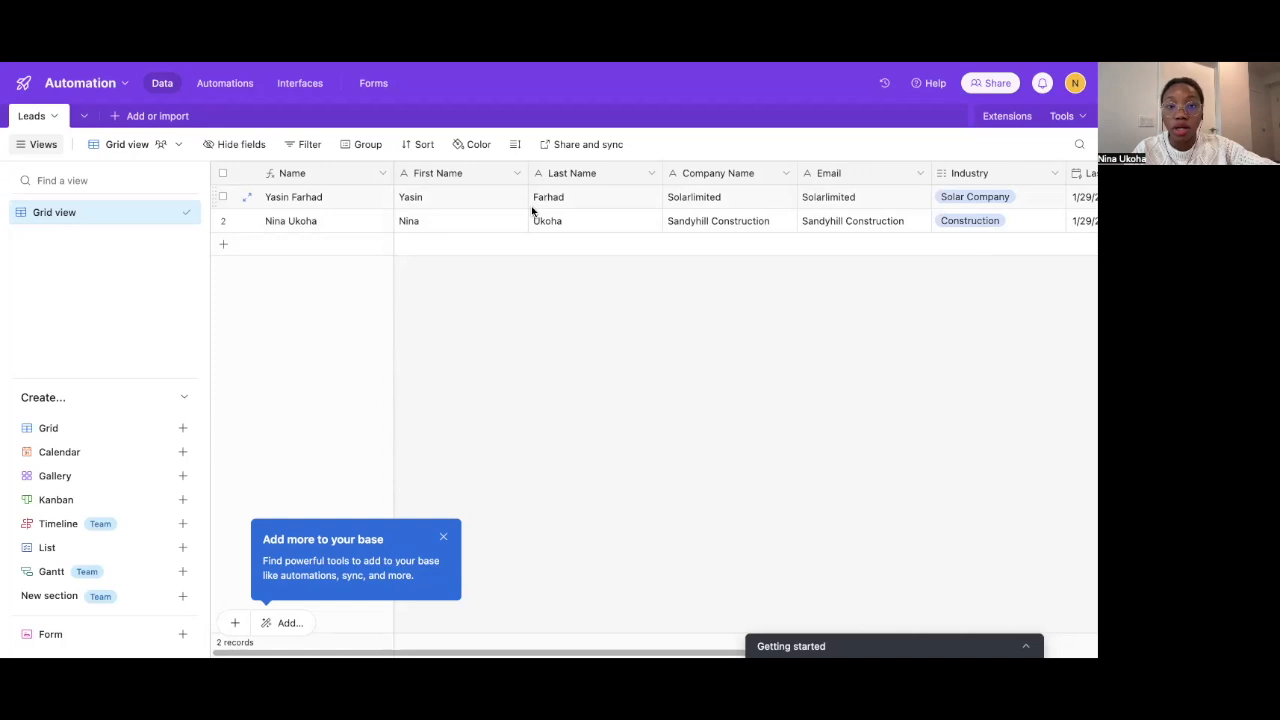
{"action": "scroll", "coordinate": [484, 217], "scroll_direction": "right", "scroll_amount": 1}
{"action": "scroll", "coordinate": [484, 217], "scroll_direction": "left", "scroll_amount": 1}
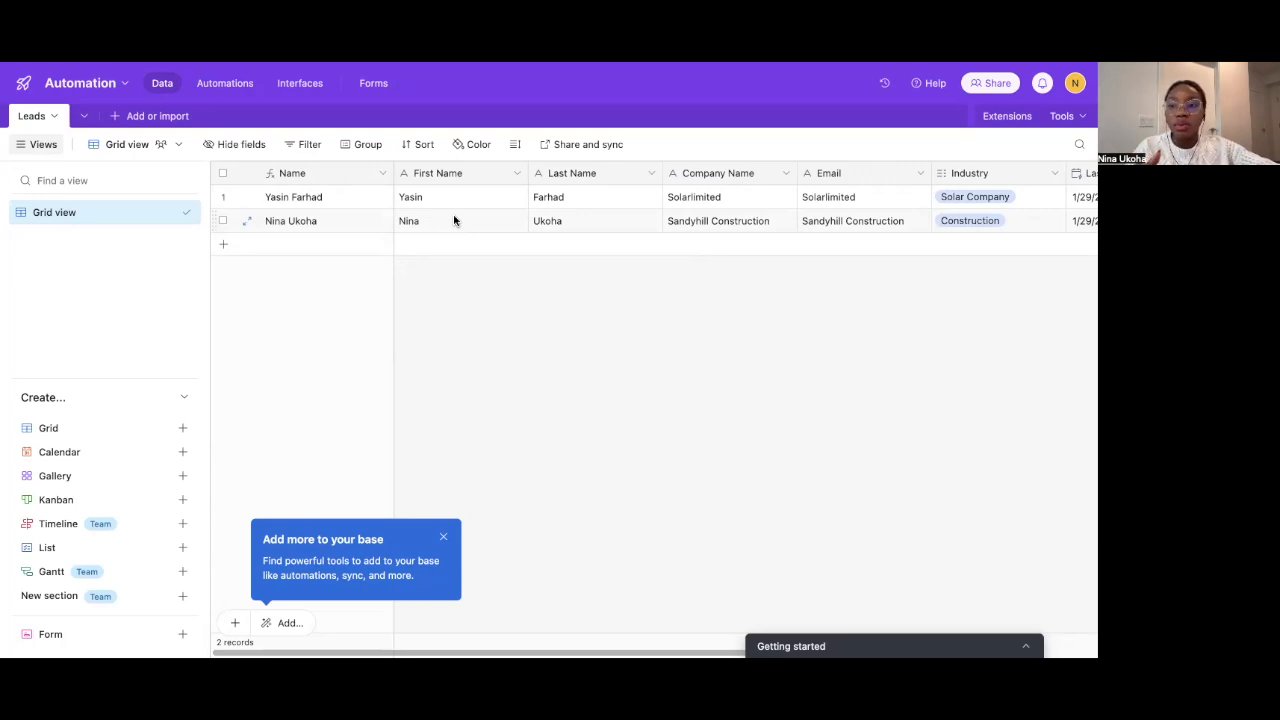
{"action": "scroll", "coordinate": [496, 217], "scroll_direction": "right", "scroll_amount": 5}
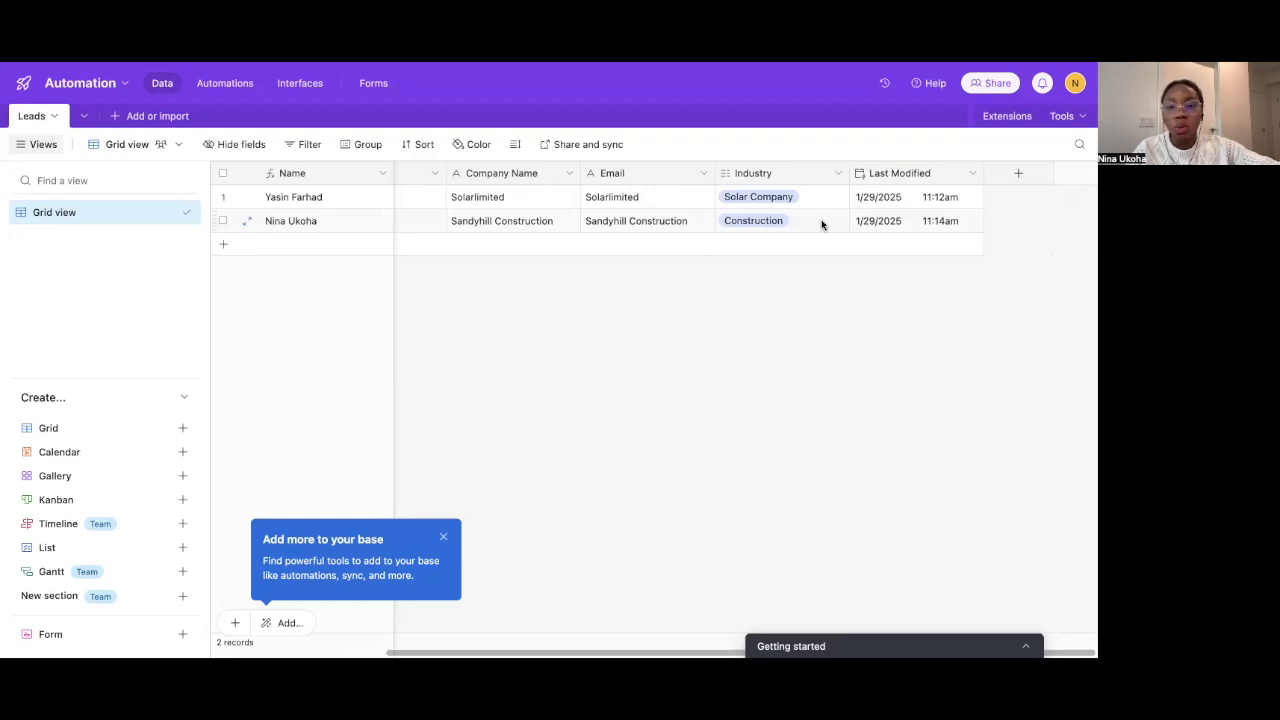
{"action": "scroll", "coordinate": [821, 219], "scroll_direction": "left", "scroll_amount": 5}
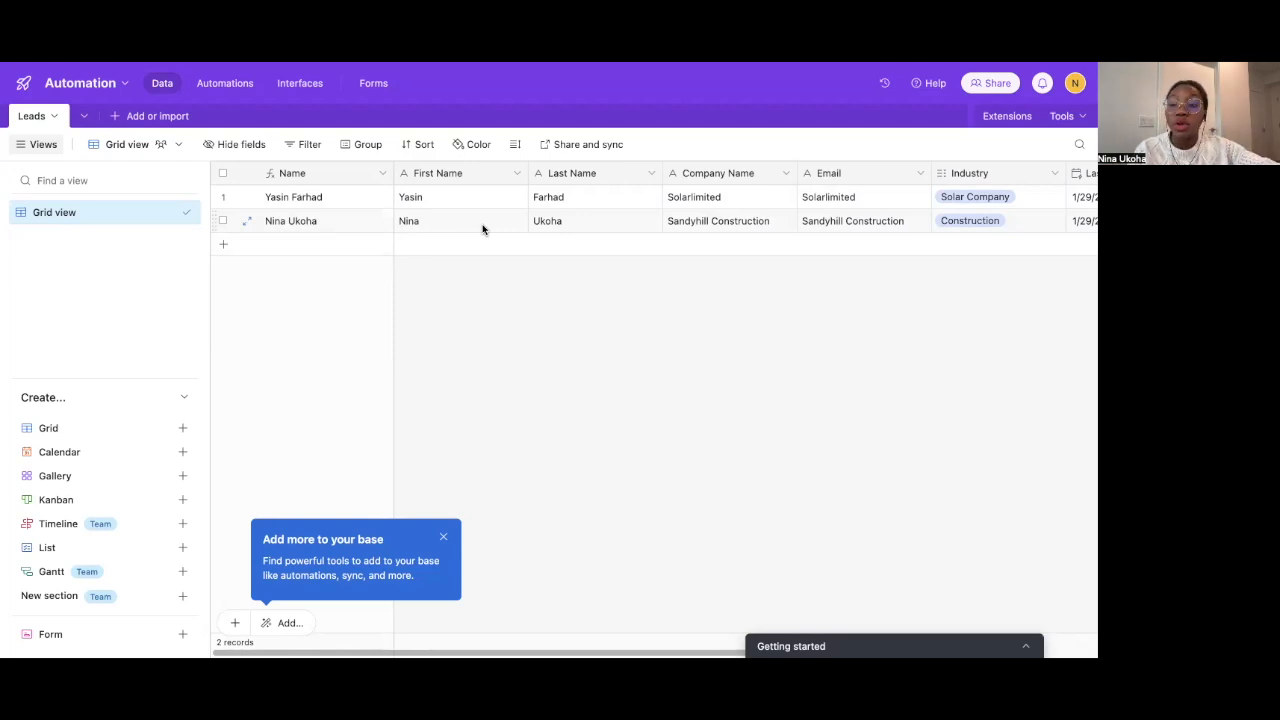
{"action": "scroll", "coordinate": [449, 165], "scroll_direction": "right", "scroll_amount": 5}
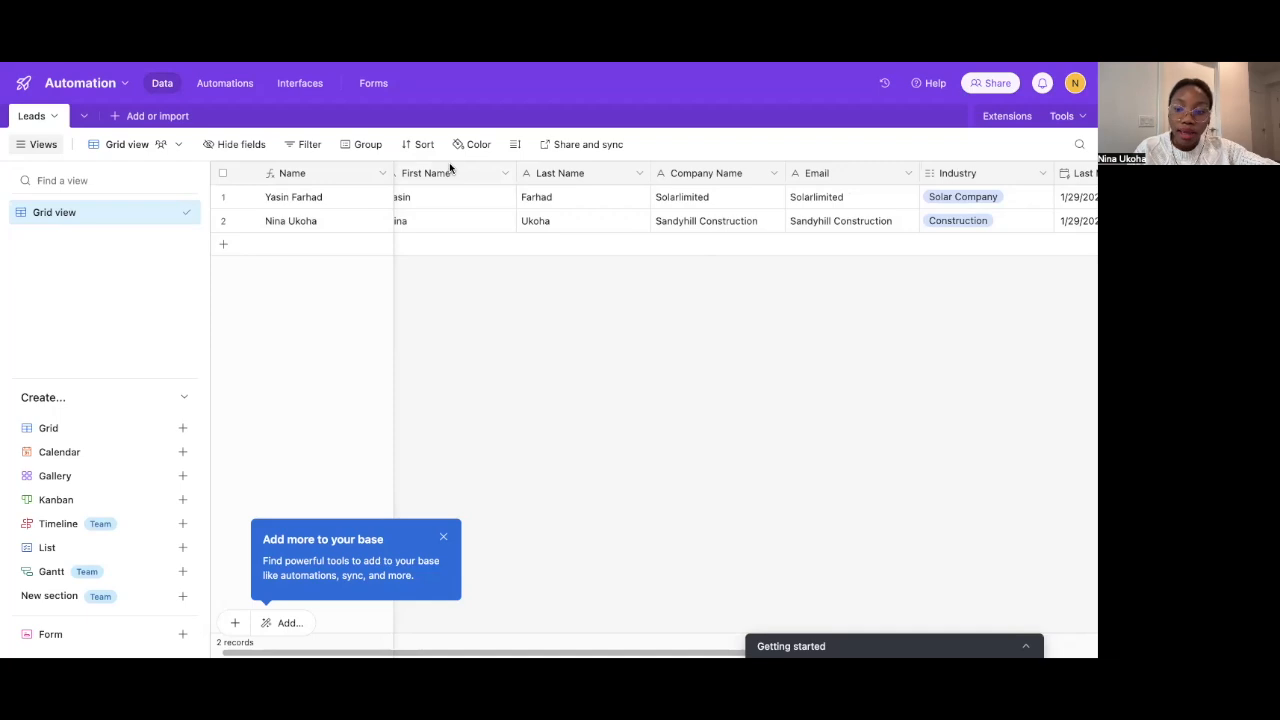
{"action": "scroll", "coordinate": [449, 166], "scroll_direction": "left", "scroll_amount": 5}
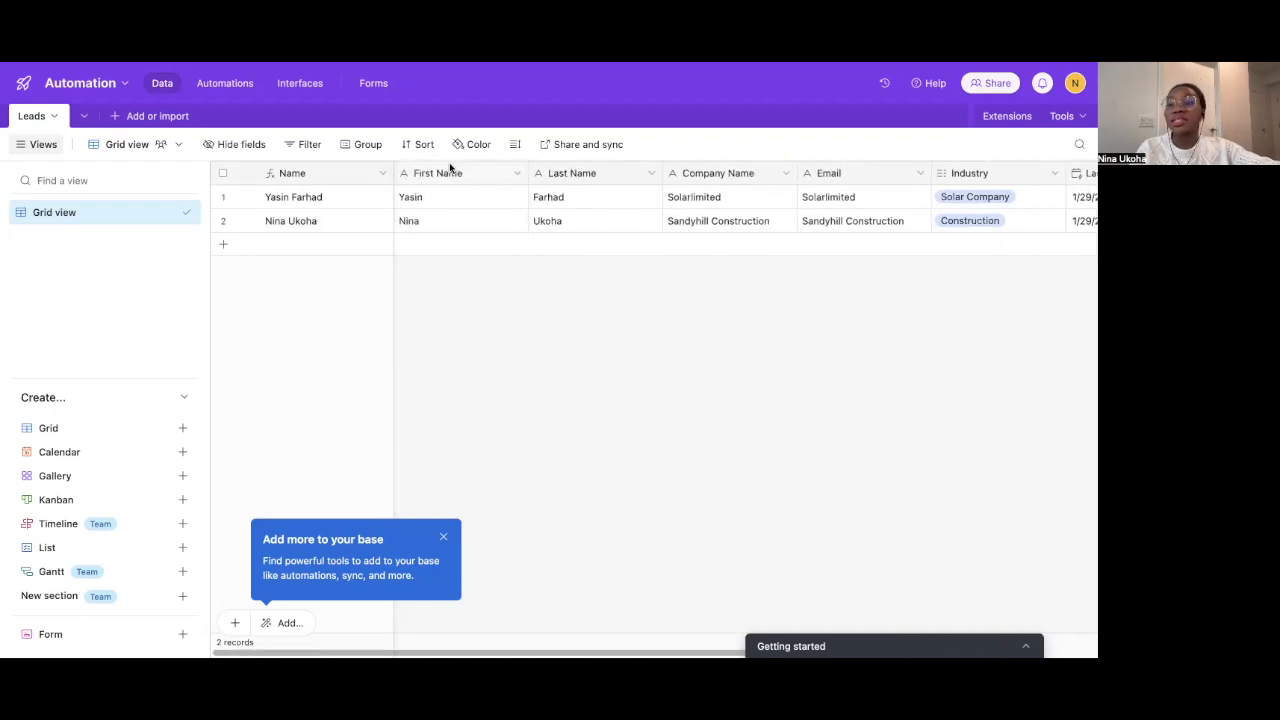